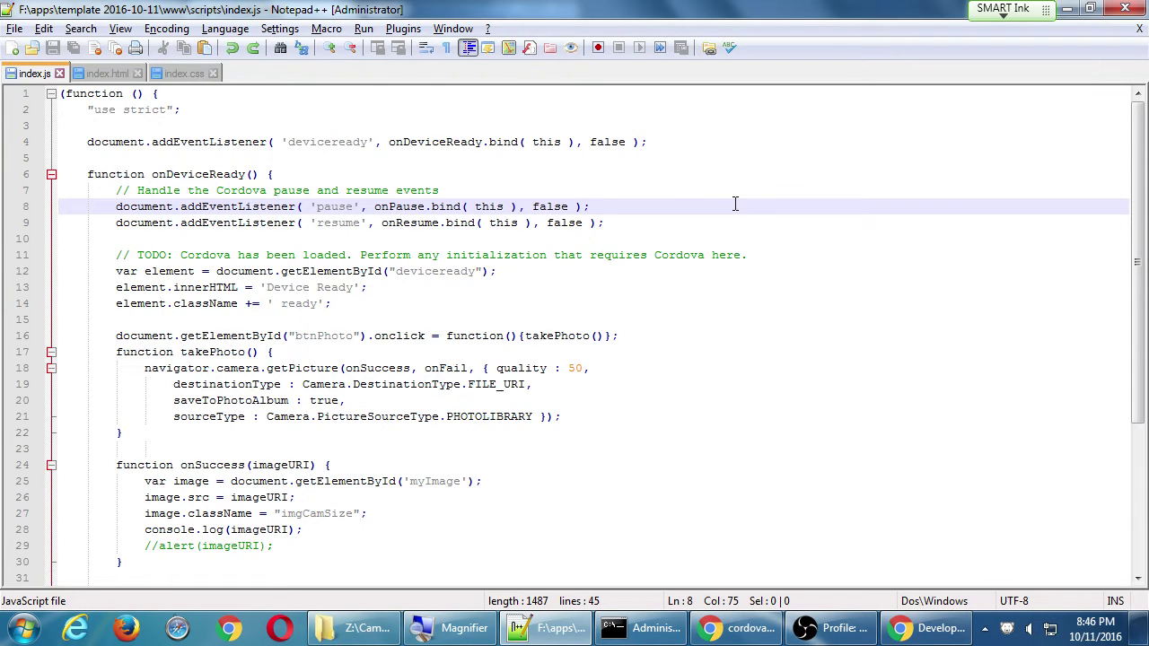
Close the index.js, index.html and index.css tabs, then minimize Notepad++.
click(60, 74)
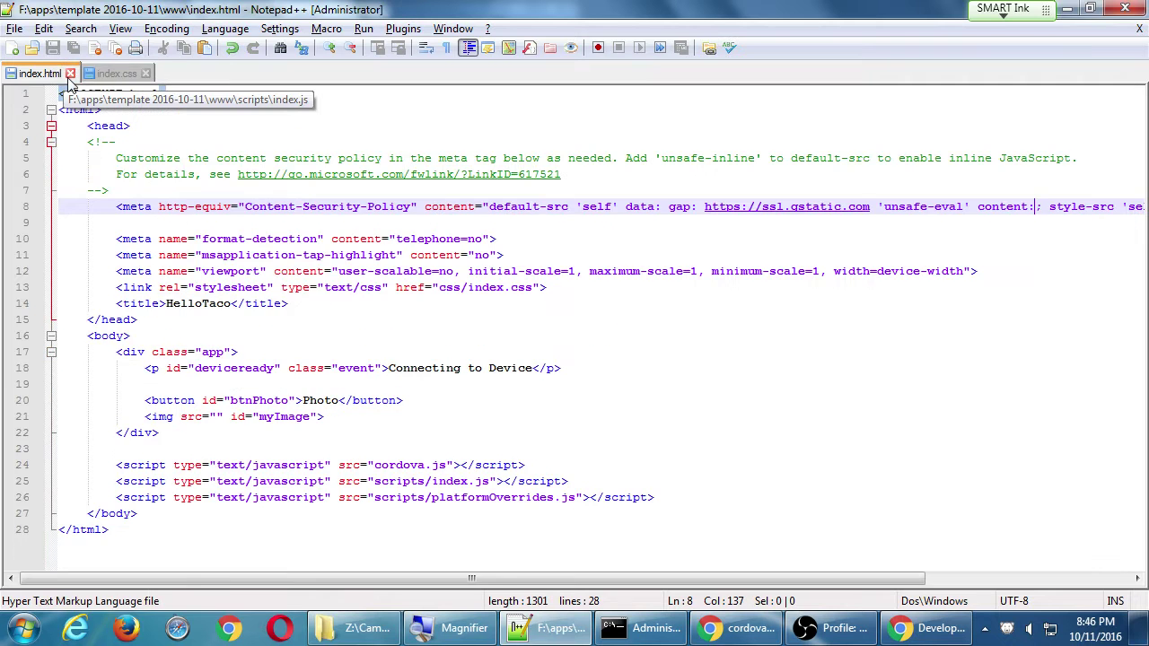
click(70, 74)
click(68, 74)
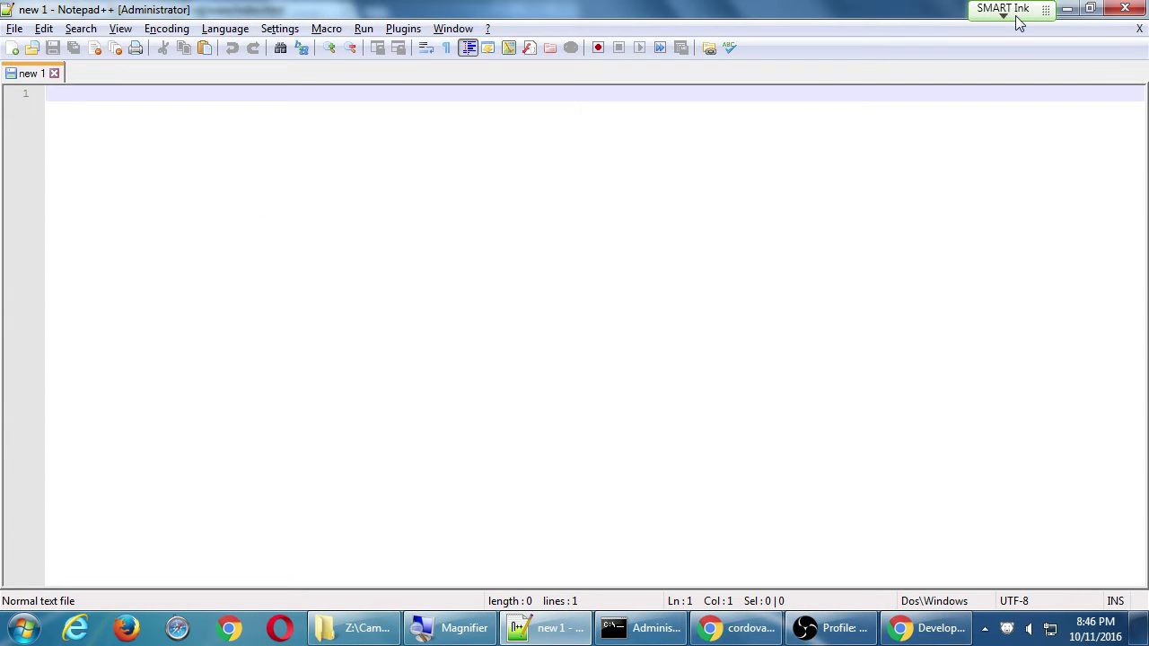
click(1067, 9)
Close DevTools, minimize Chrome and browse to F:\apps\template 2016-10-11 in Explorer.
click(1133, 7)
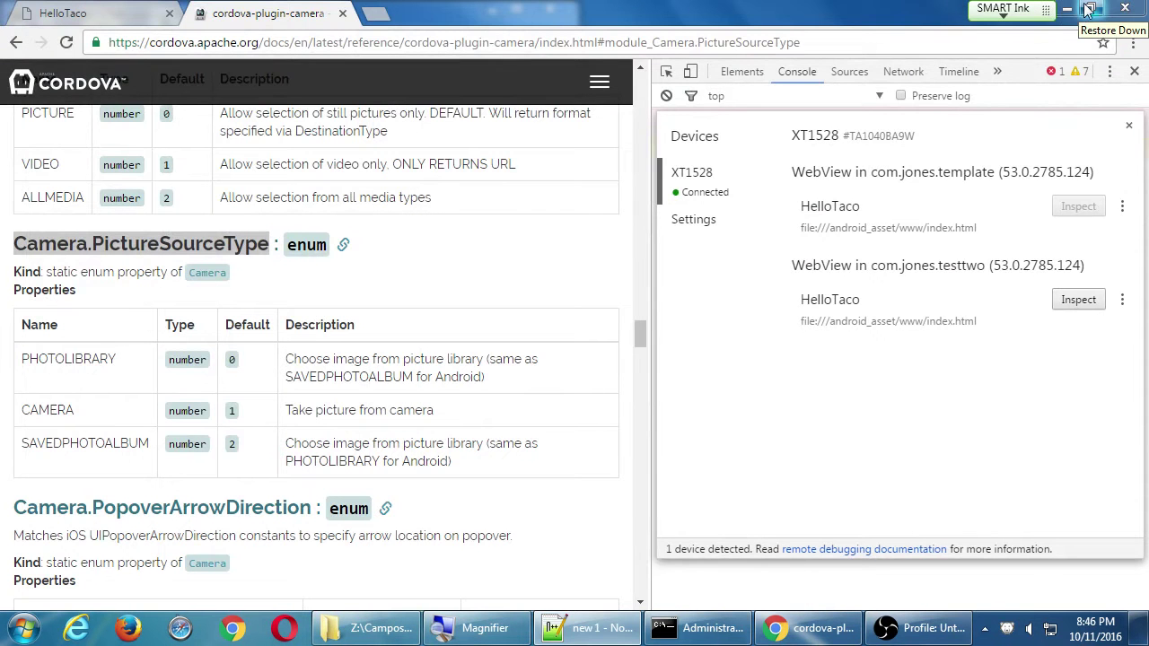
click(1068, 9)
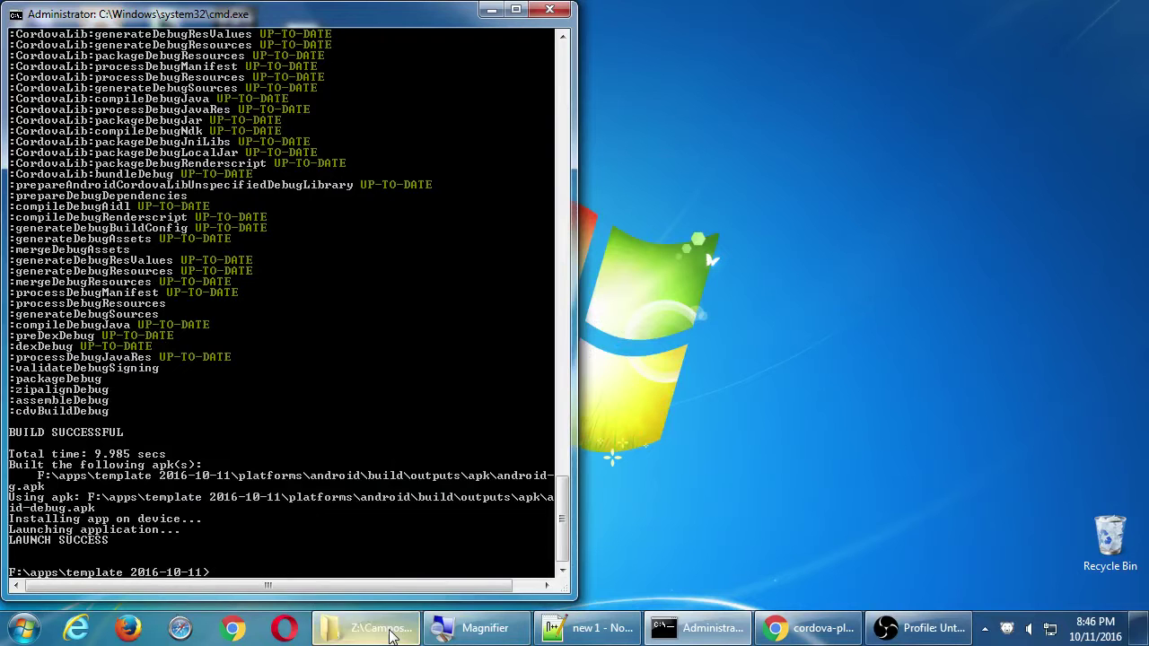
key(super+e)
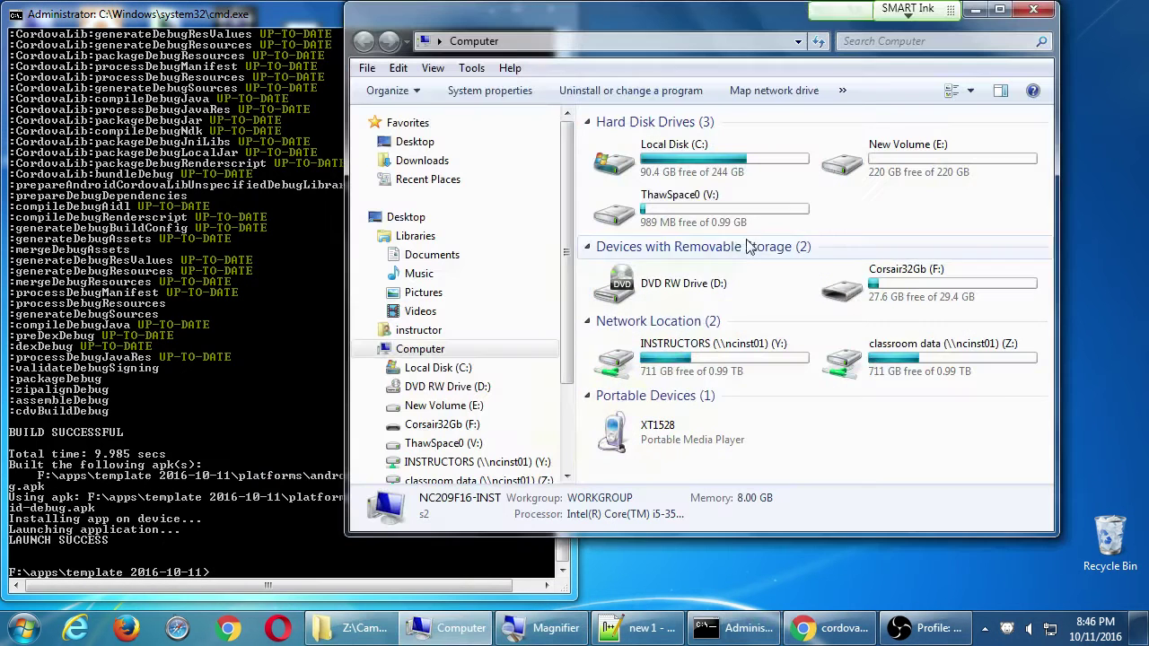
double_click(941, 285)
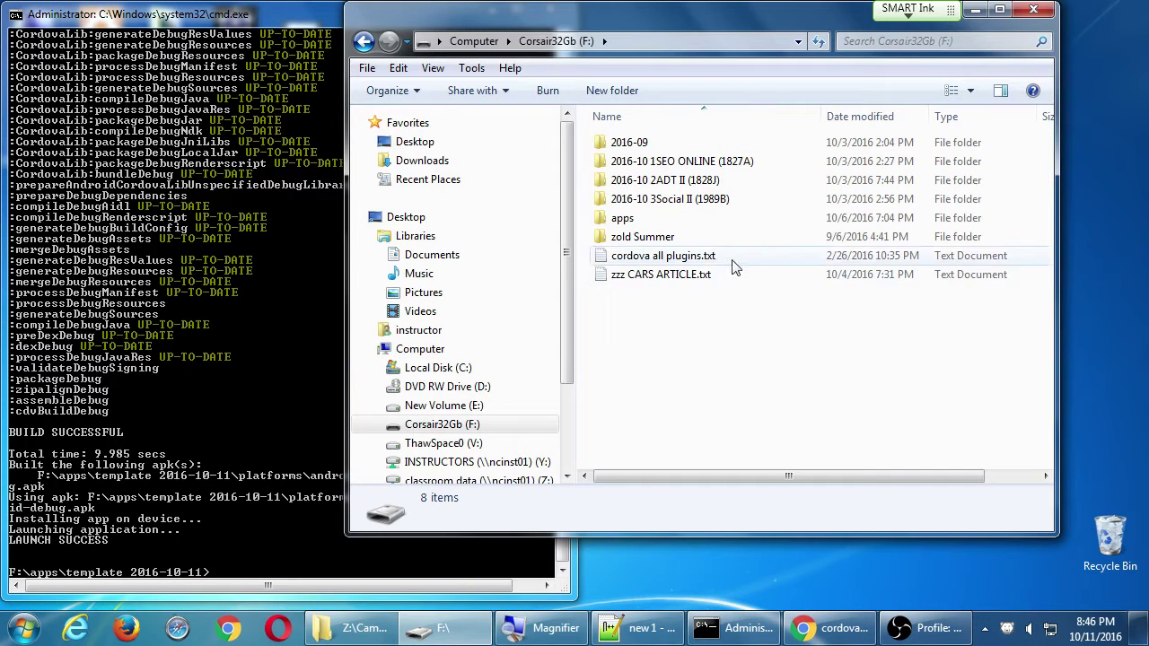
double_click(636, 223)
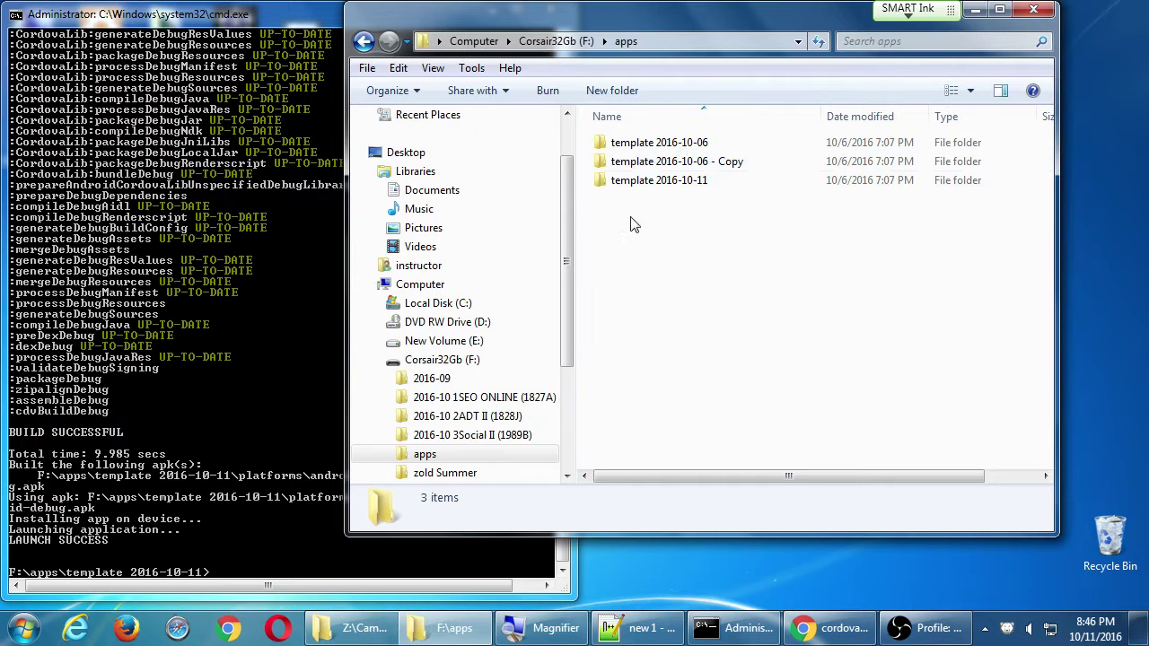
click(664, 183)
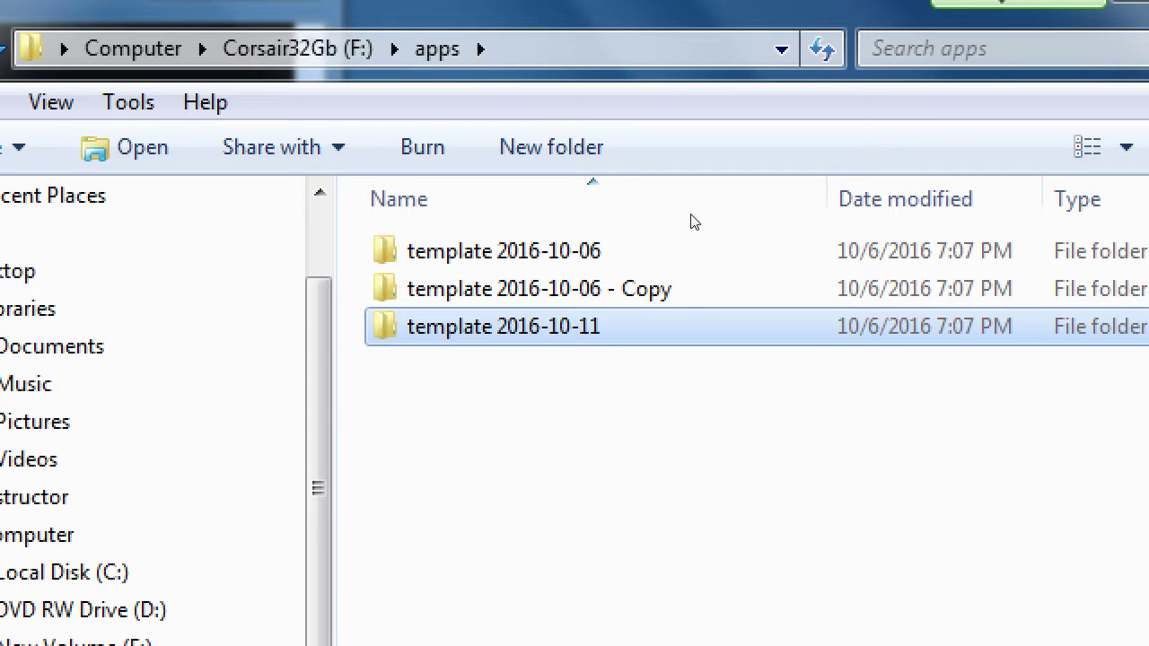
key(Return)
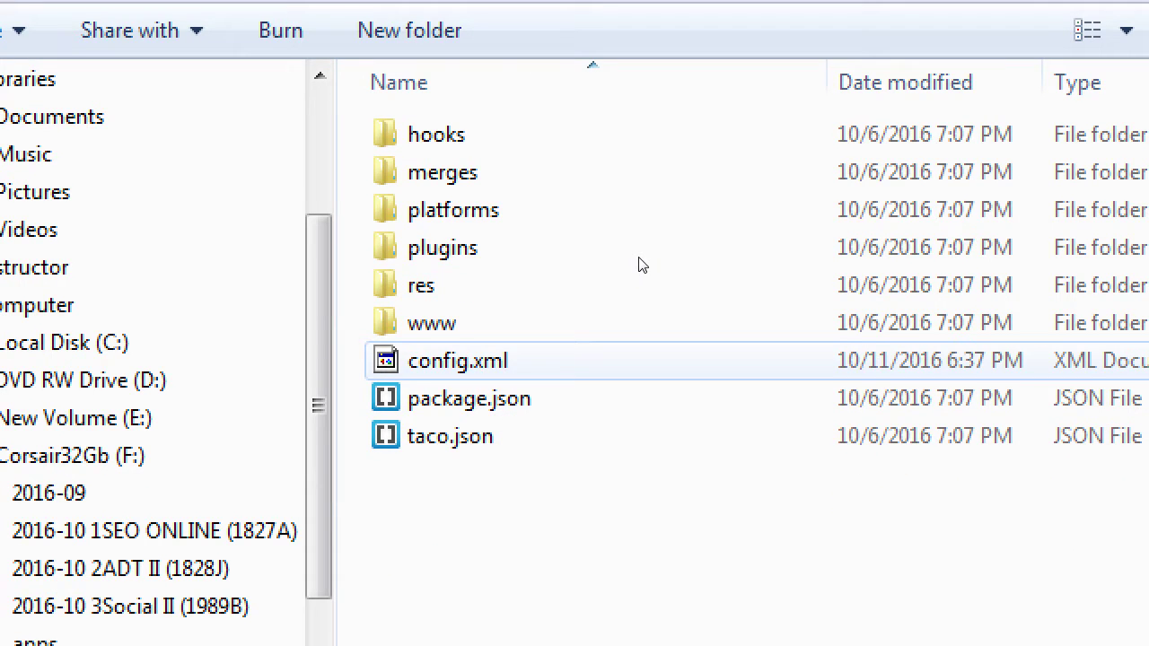
Open config.xml with Edit with Notepad++.
key(shift+F10)
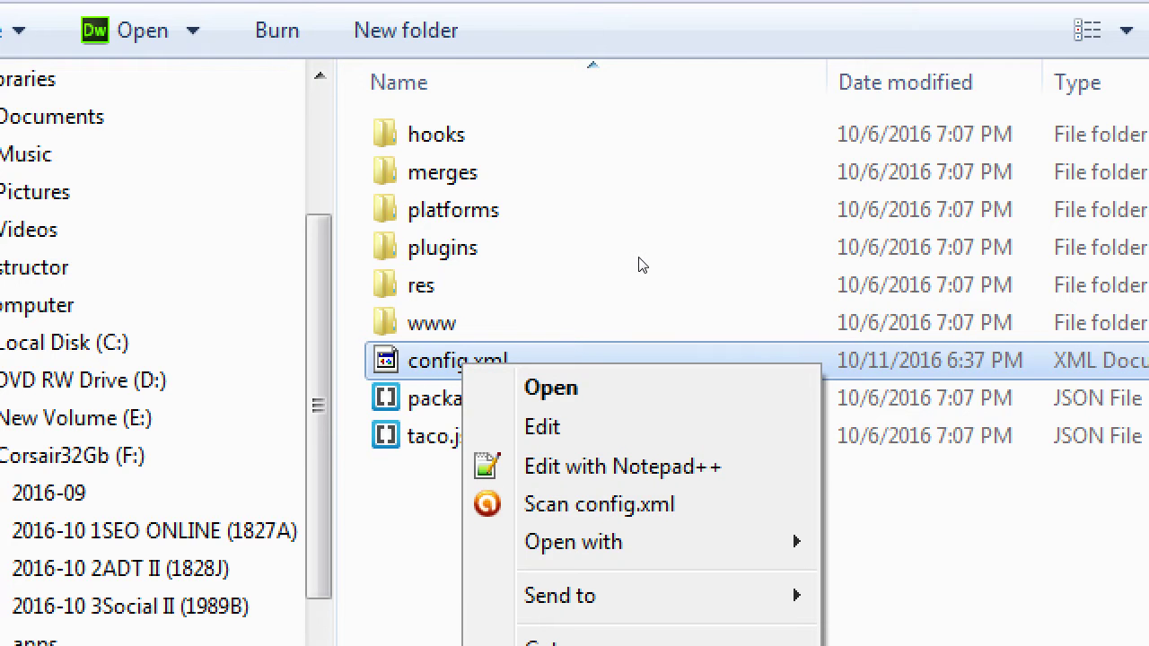
key(Down)
key(Down)
key(Return)
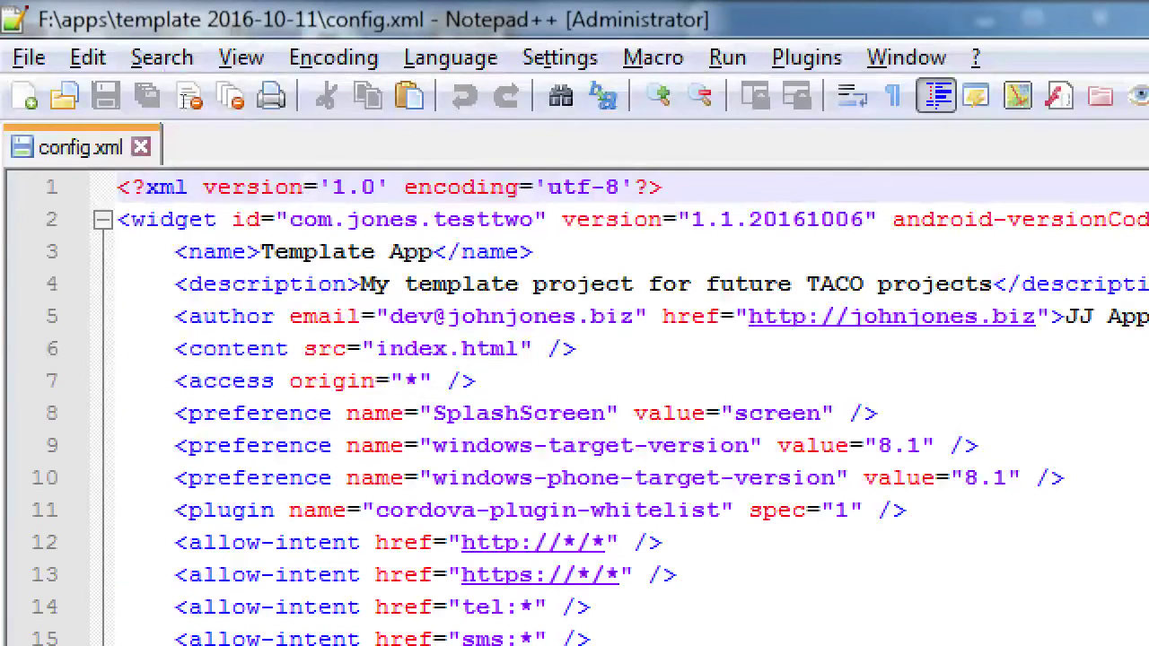
click(244, 110)
double_click(244, 112)
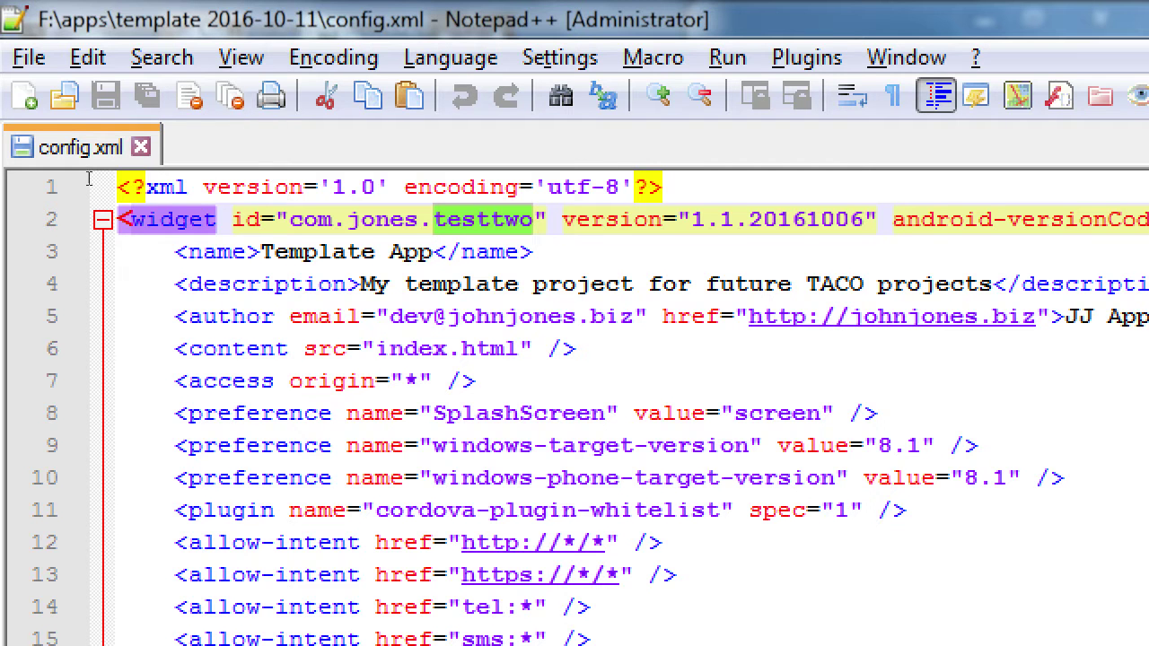
click(302, 252)
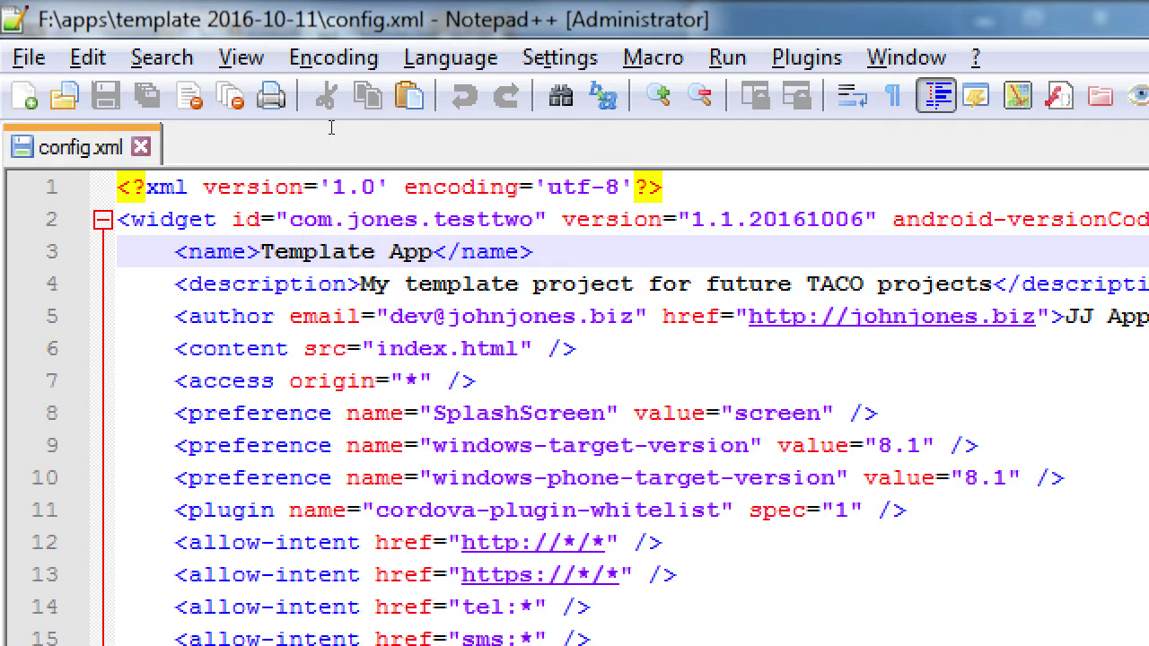
Replace the app name Template App with Test Camera and save.
key(Left)
key(Left)
key(Left)
key(ctrl+shift+Right)
key(ctrl+shift+Right)
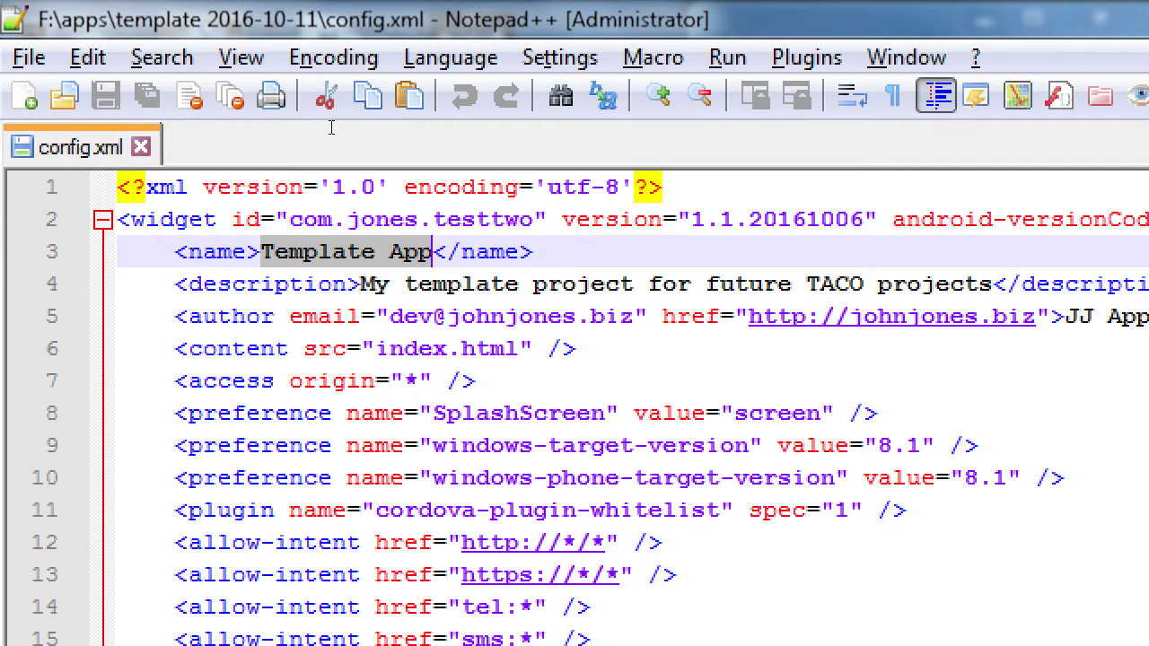
text(Test CAmeraq)
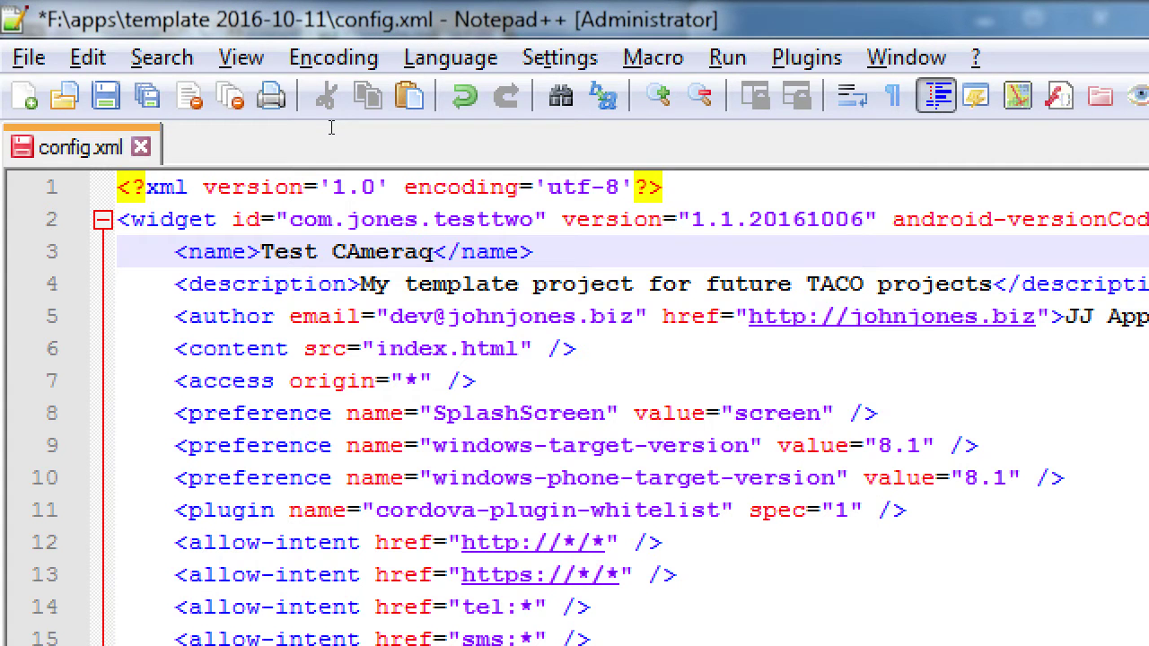
key(BackSpace)
key(Left)
key(Left)
key(Left)
key(Left)
key(BackSpace)
text(a)
key(ctrl+s)
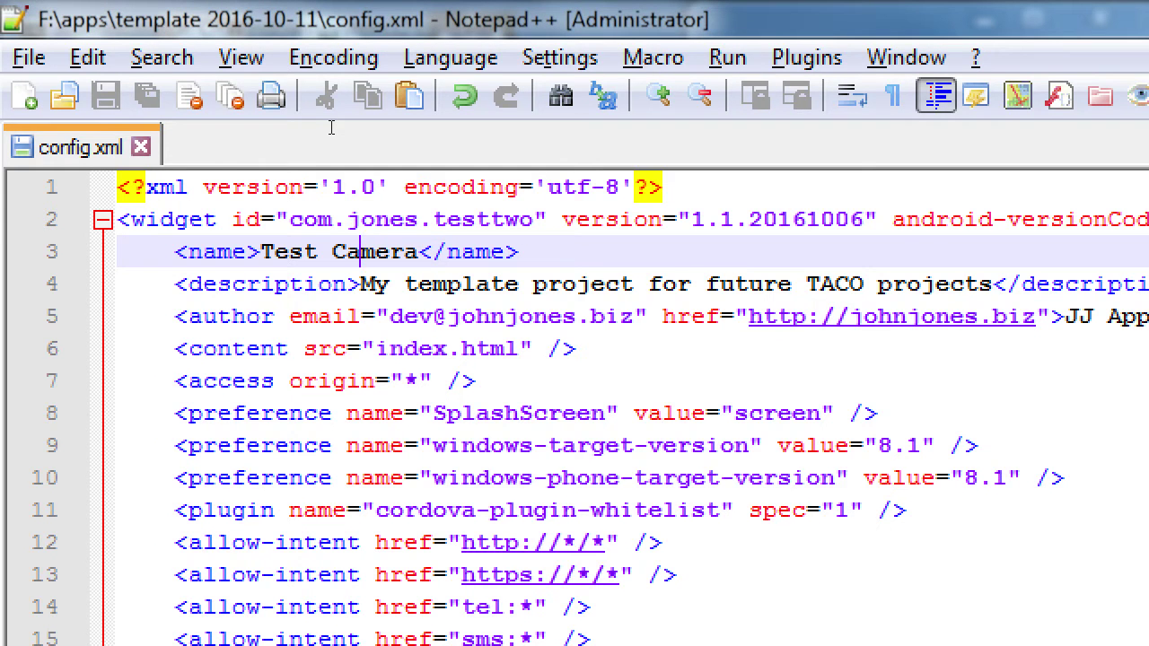
Change the app id ending from testtwo to testcamera and save.
key(Up)
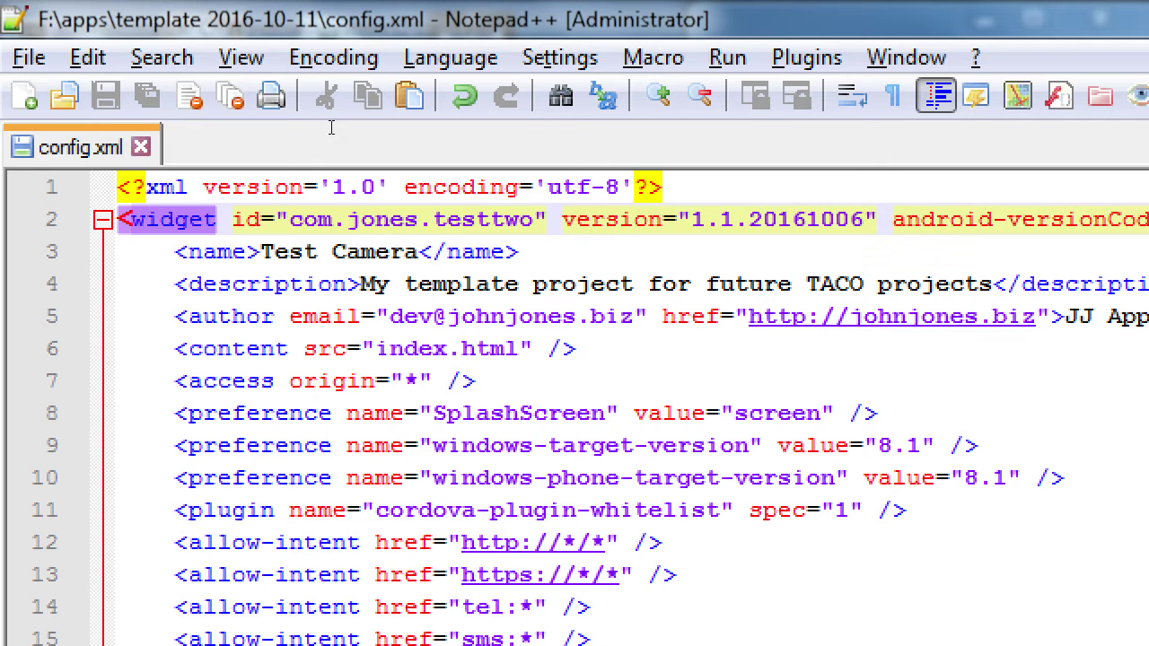
key(Right)
key(Right)
key(Right)
key(Right)
key(Right)
key(Right)
key(Right)
key(Right)
key(Right)
key(Right)
key(Right)
key(Right)
key(BackSpace)
key(BackSpace)
key(BackSpace)
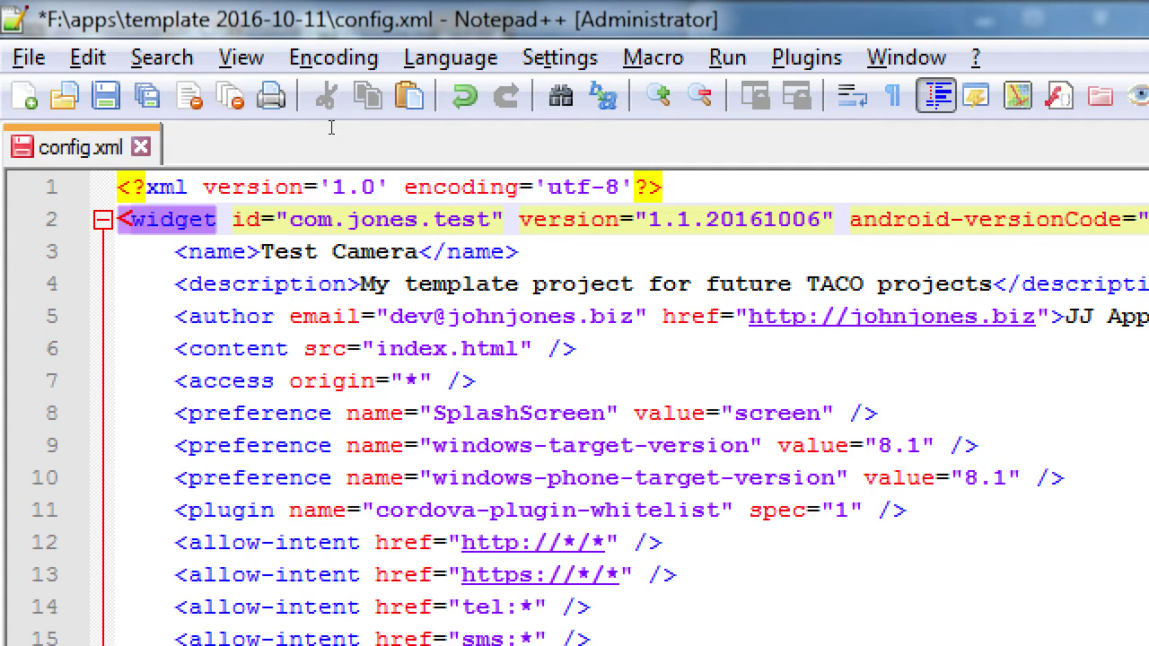
text(camera)
key(ctrl+s)
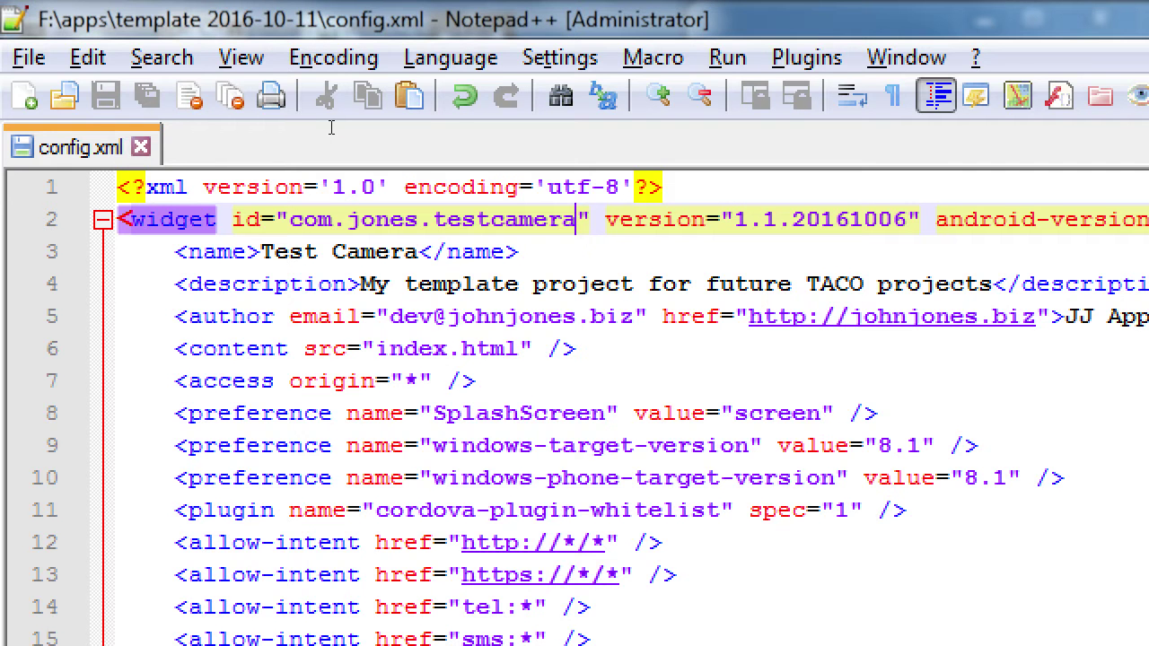
text(02)
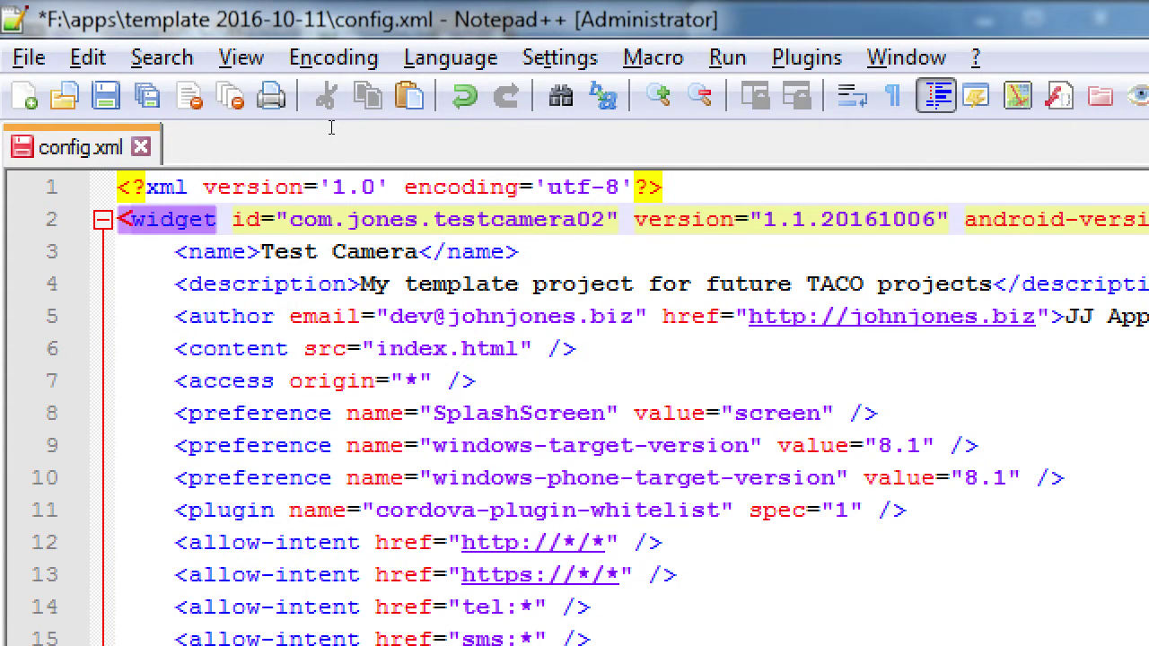
key(BackSpace)
key(BackSpace)
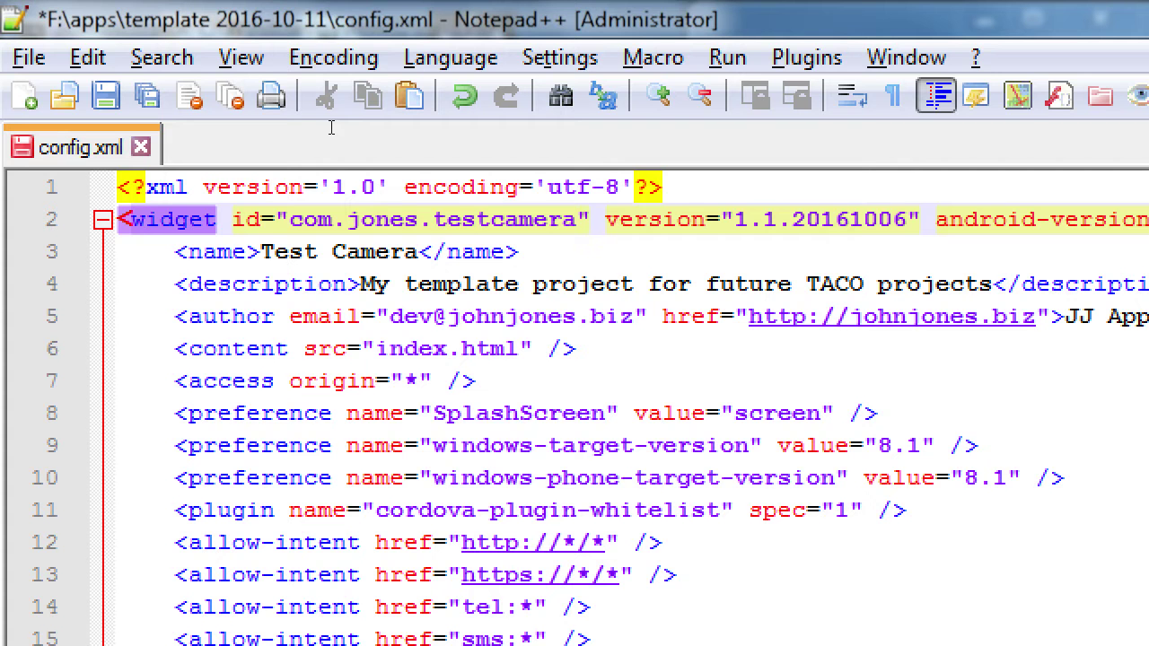
Change the version ending from 06 to 11, making it 1.1.20161011, and save.
key(Down)
key(Left)
key(Left)
key(Left)
key(Left)
key(Left)
key(Left)
key(Left)
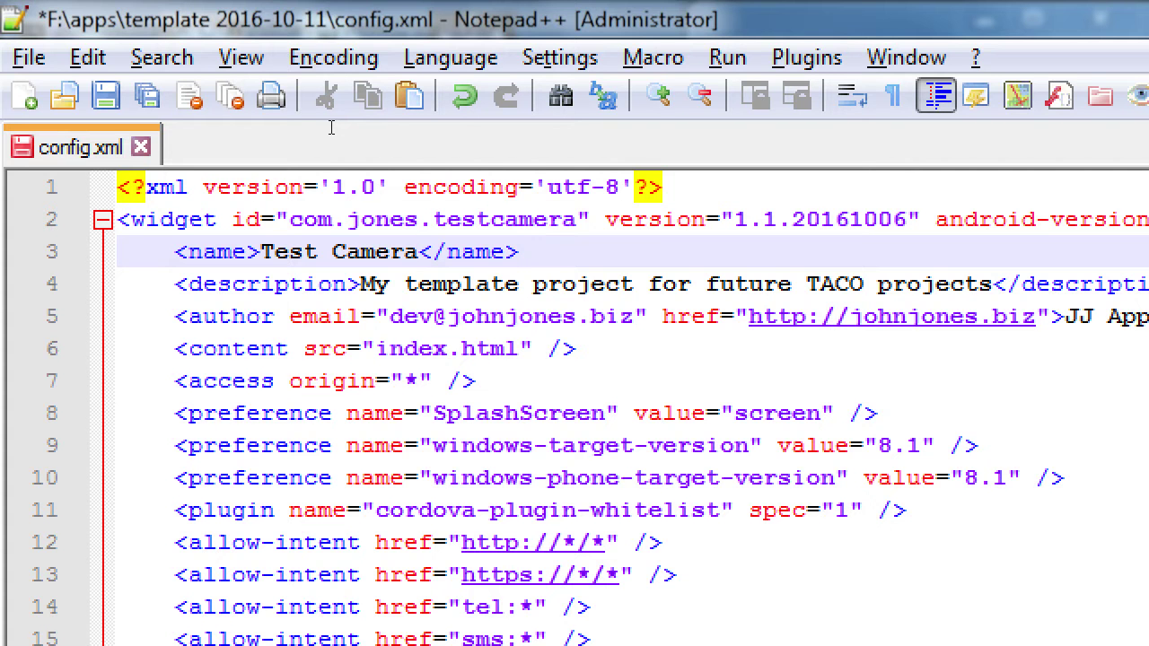
key(ctrl+shift+Left)
key(ctrl+shift+Left)
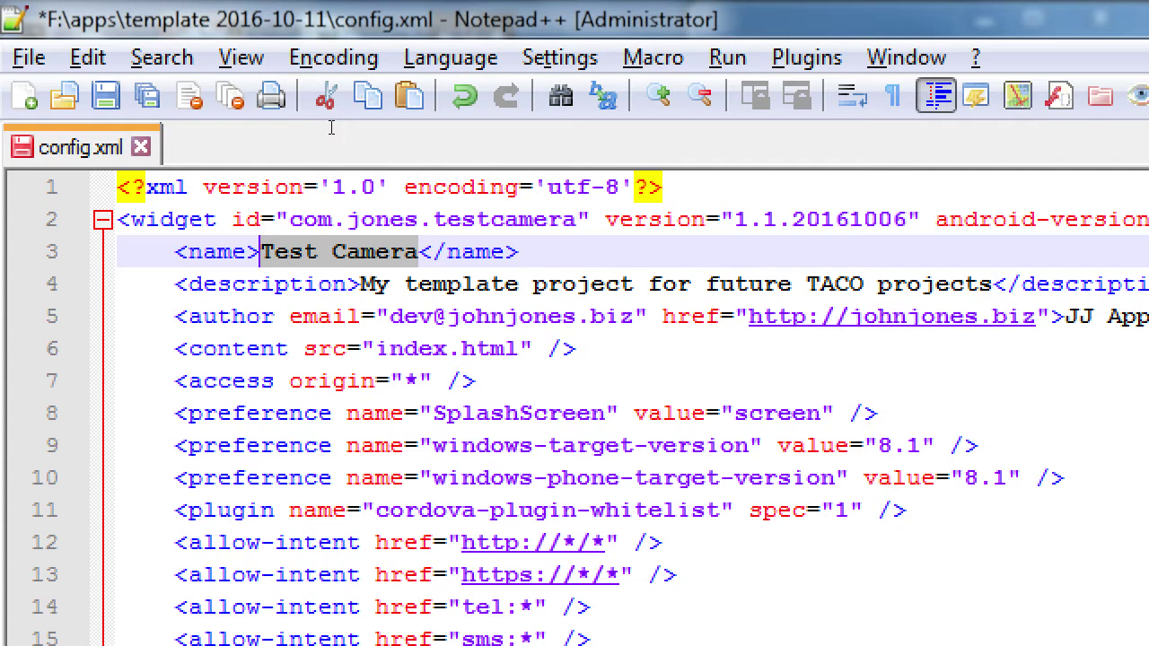
key(Up)
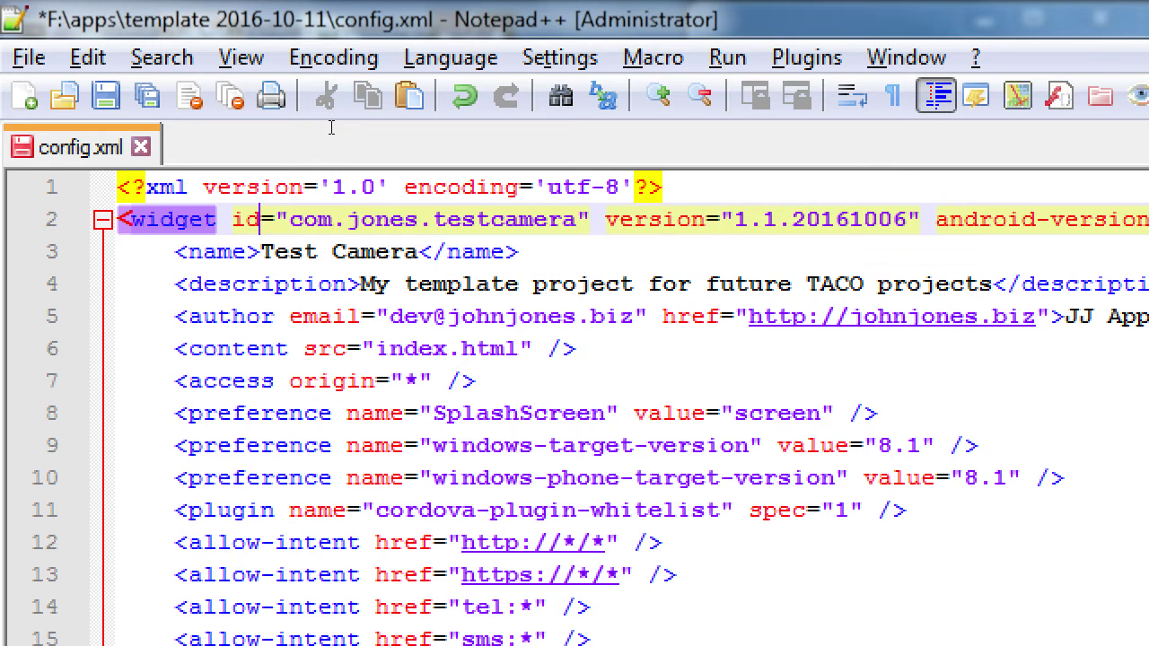
key(ctrl+Right)
key(ctrl+Right)
key(ctrl+Right)
key(ctrl+Right)
key(ctrl+Right)
key(ctrl+Right)
key(ctrl+Right)
key(ctrl+Right)
key(ctrl+Right)
key(BackSpace)
key(BackSpace)
text(11)
key(ctrl+s)
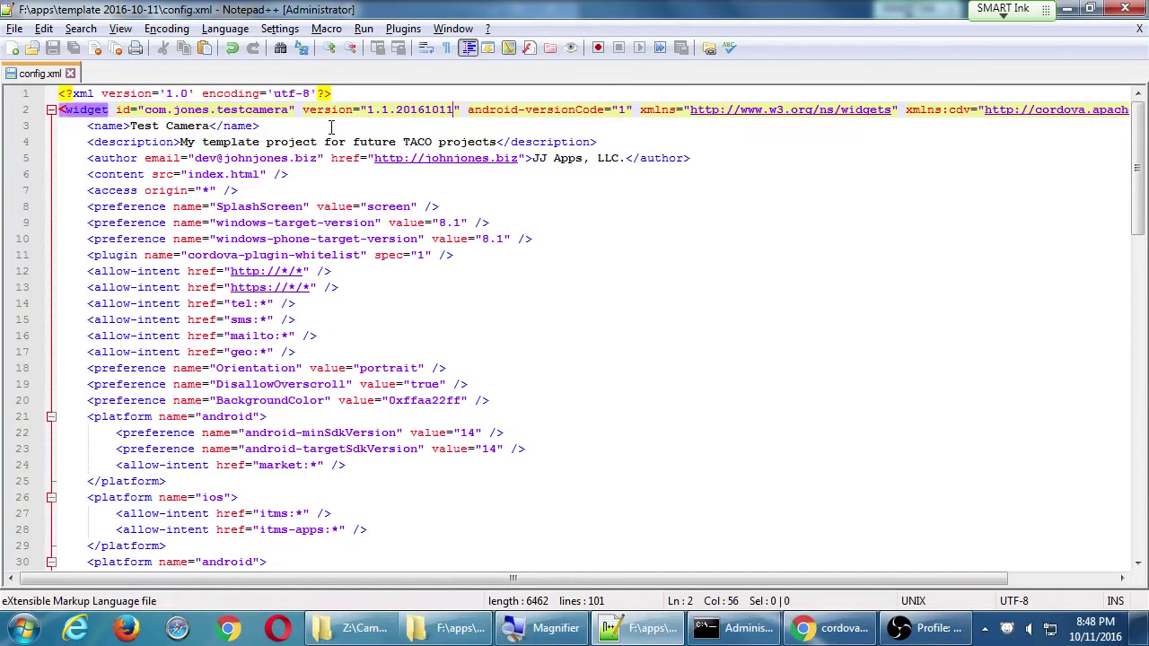
Run taco run android --device and wait for BUILD SUCCESSFUL and LAUNCH SUCCESS.
click(736, 629)
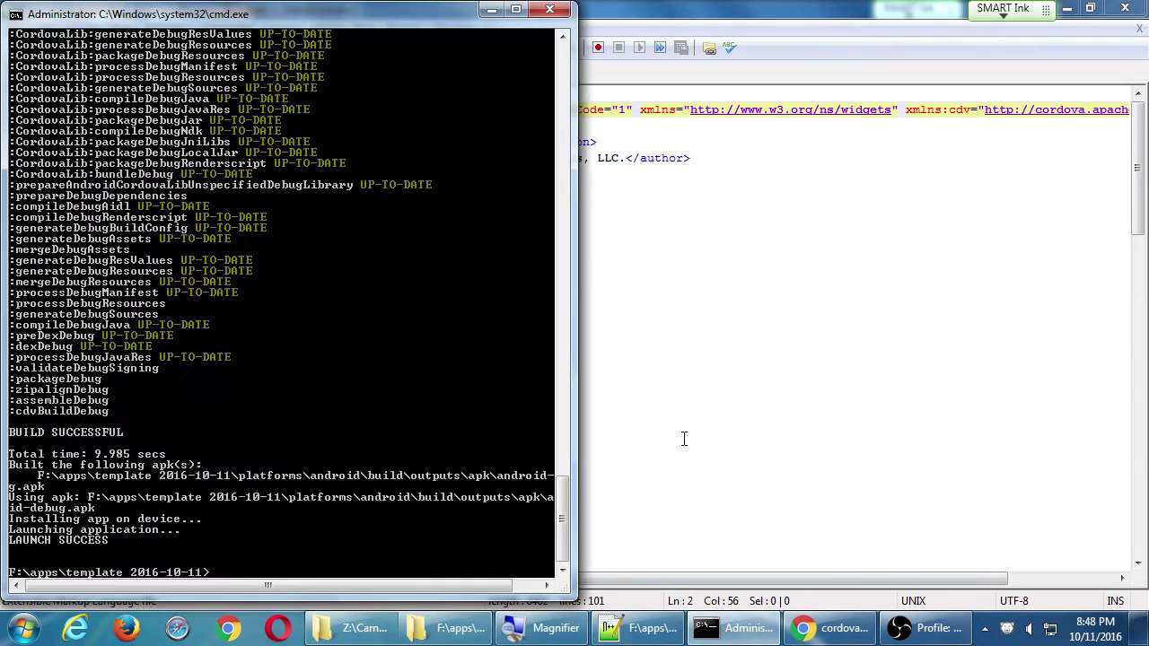
key(Return)
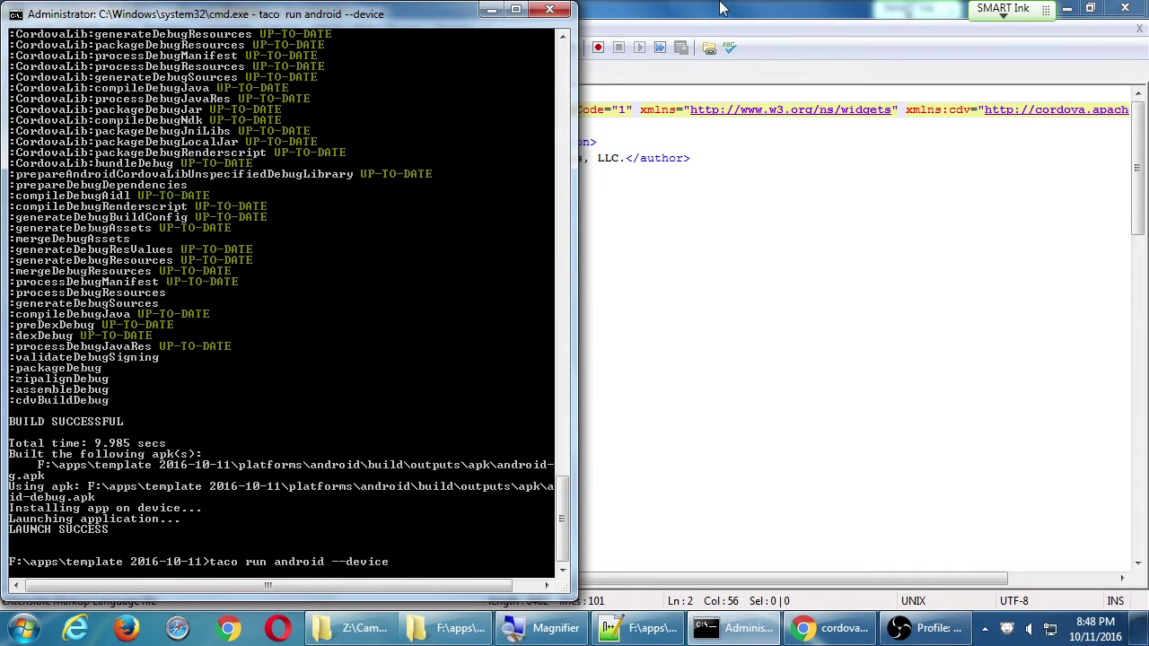
click(709, 7)
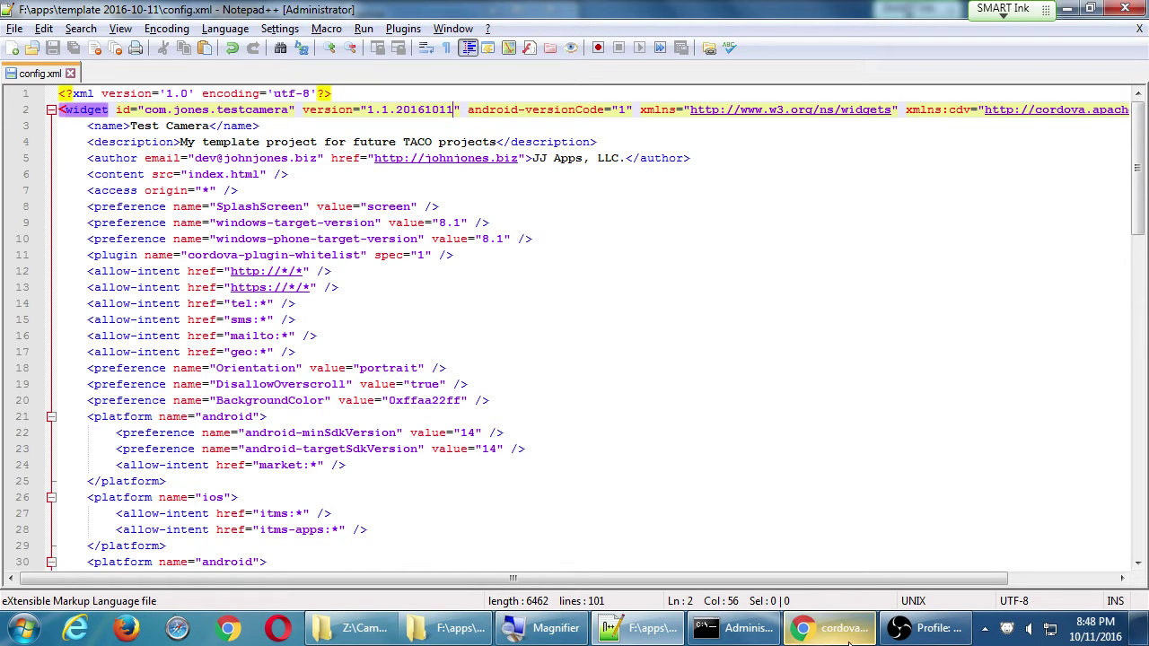
click(732, 629)
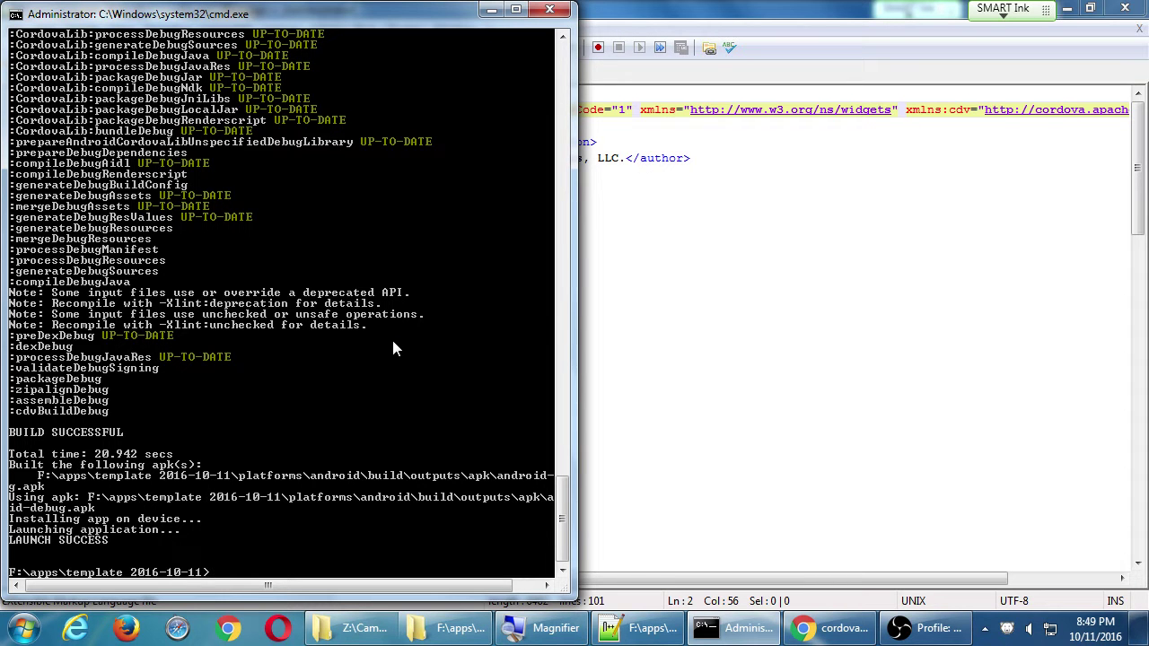
Review the widget id com.jones.testcamera and app name Test Camera in config.xml.
click(628, 8)
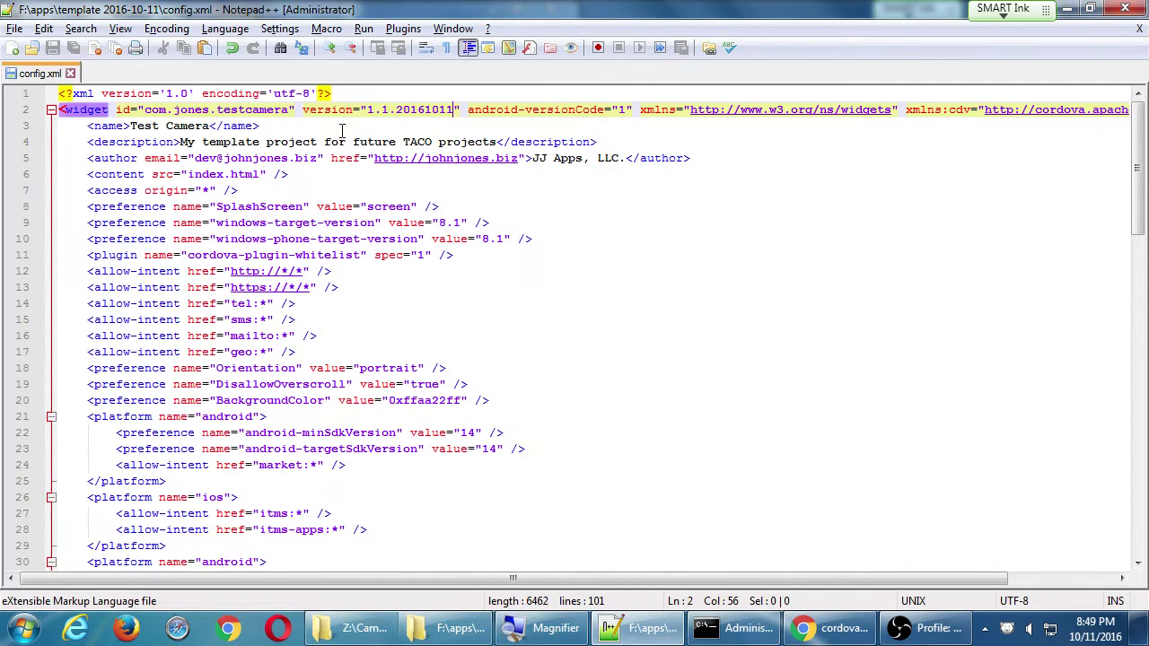
double_click(271, 110)
click(277, 125)
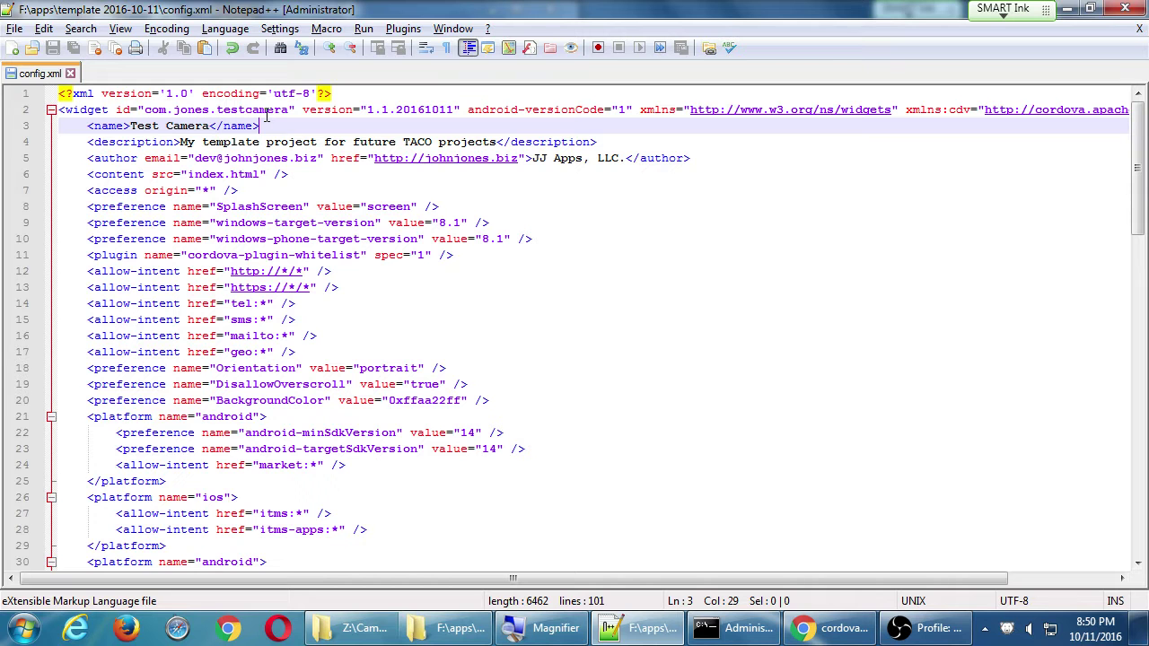
click(203, 126)
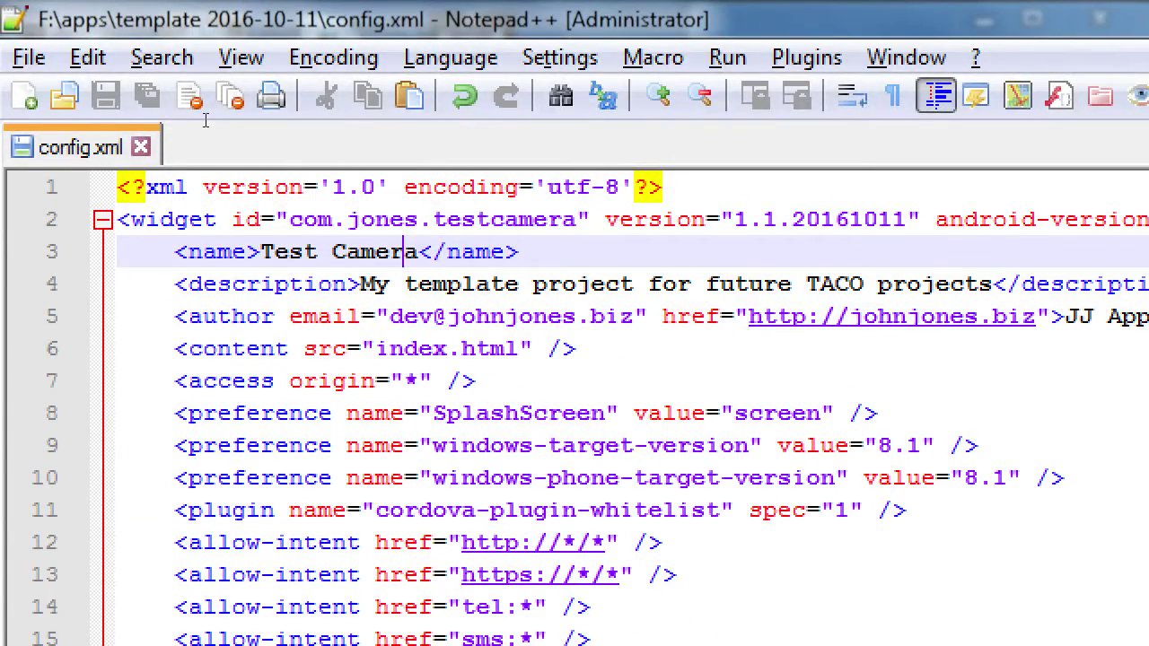
key(Right)
key(shift+Left)
key(shift+Left)
key(shift+Left)
key(shift+Left)
key(shift+Left)
key(shift+Left)
key(shift+Left)
key(shift+Left)
key(shift+Left)
key(shift+Left)
key(shift+Left)
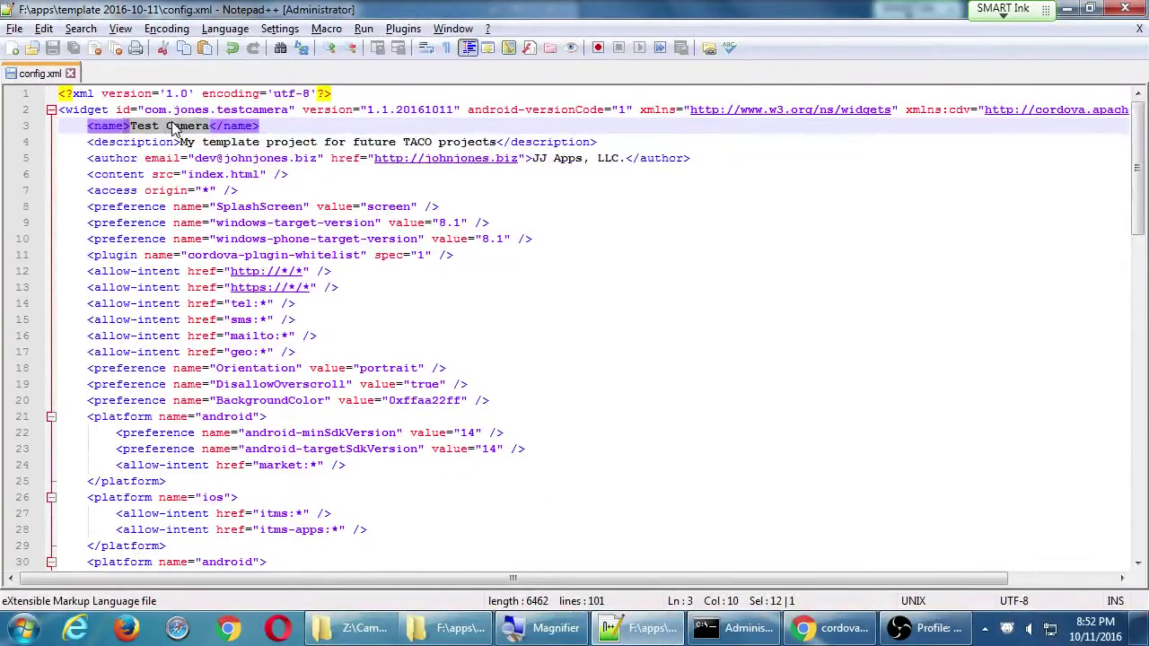
Close config.xml, go up to the apps folder and select template 2016-10-06 - Copy.
key(ctrl+w)
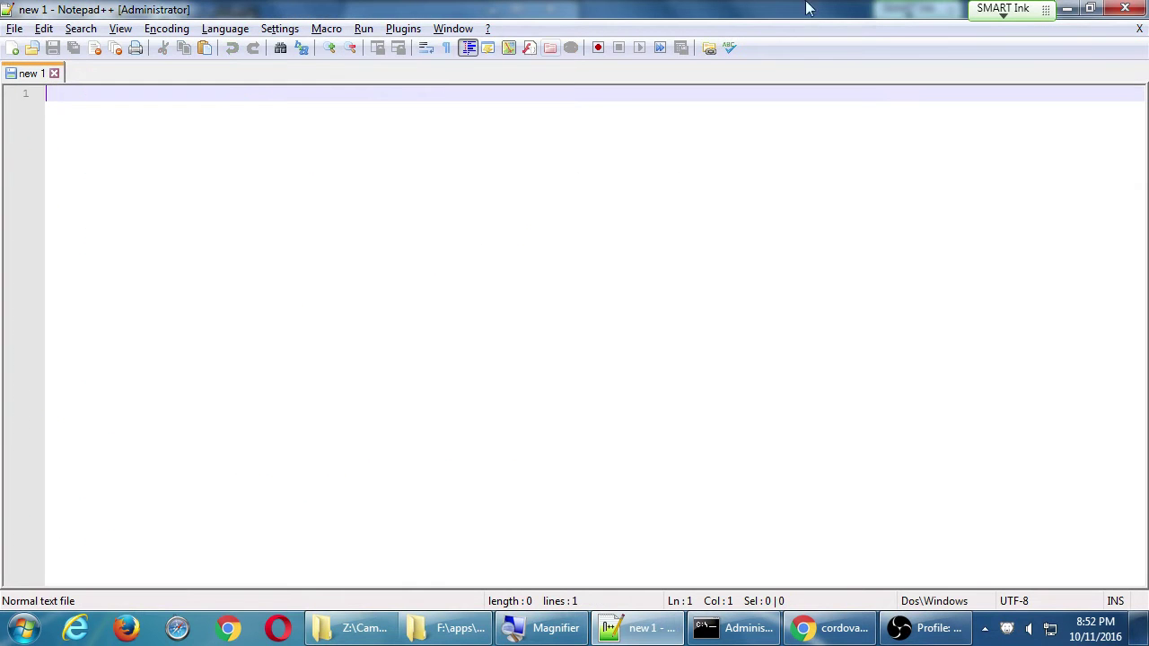
click(440, 633)
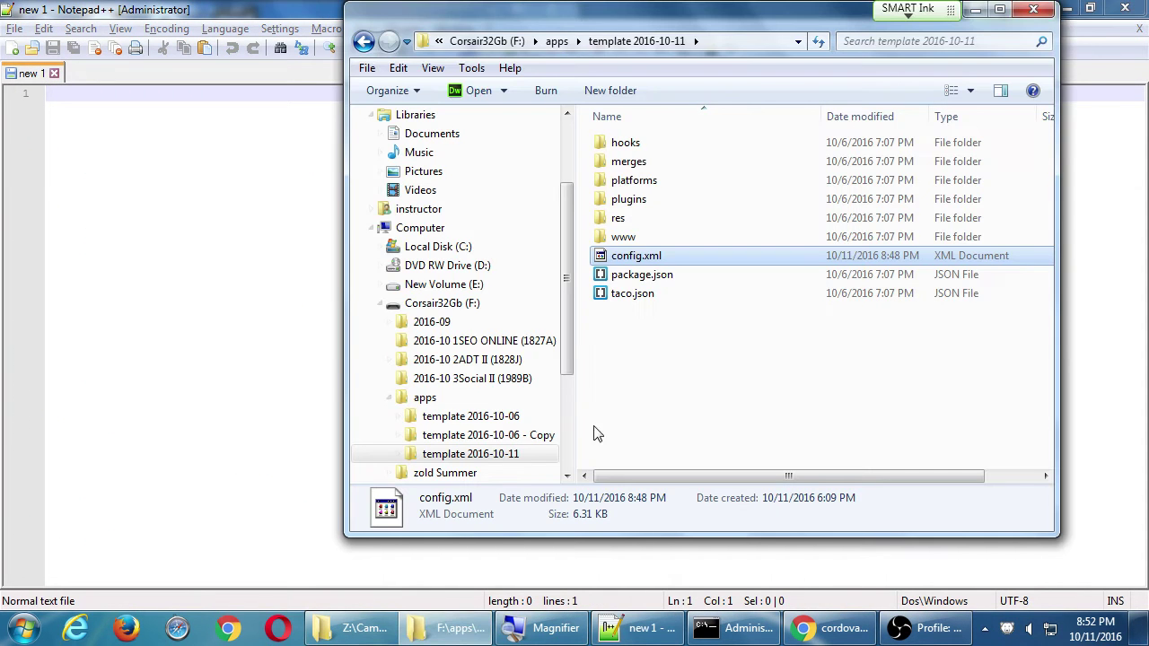
click(556, 42)
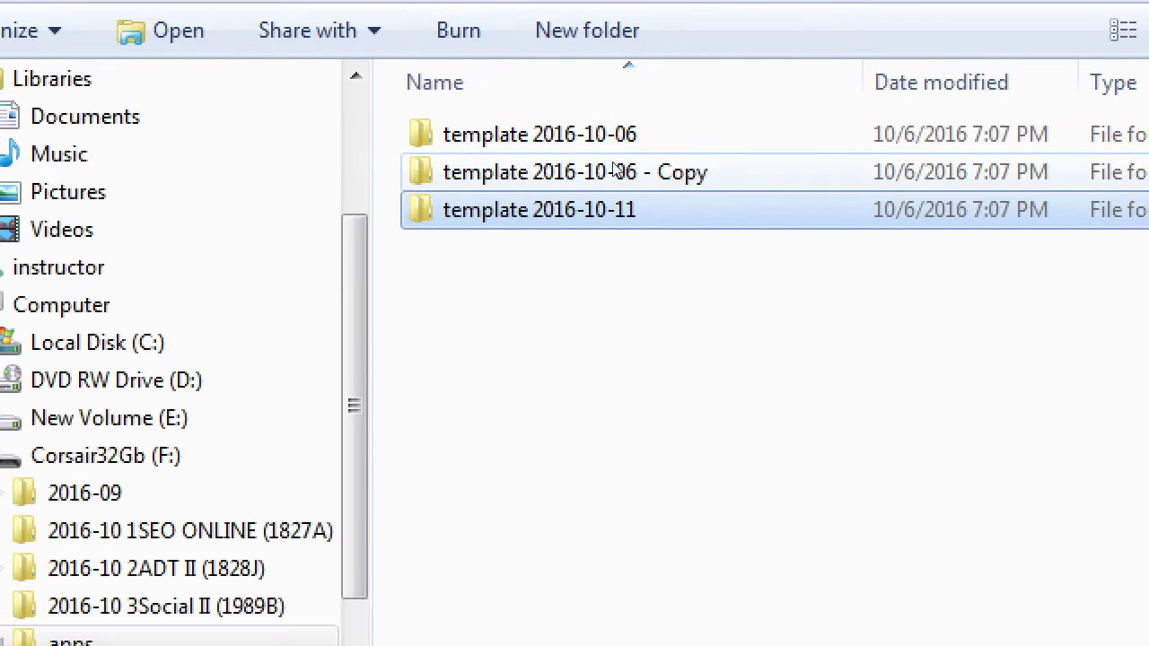
click(262, 218)
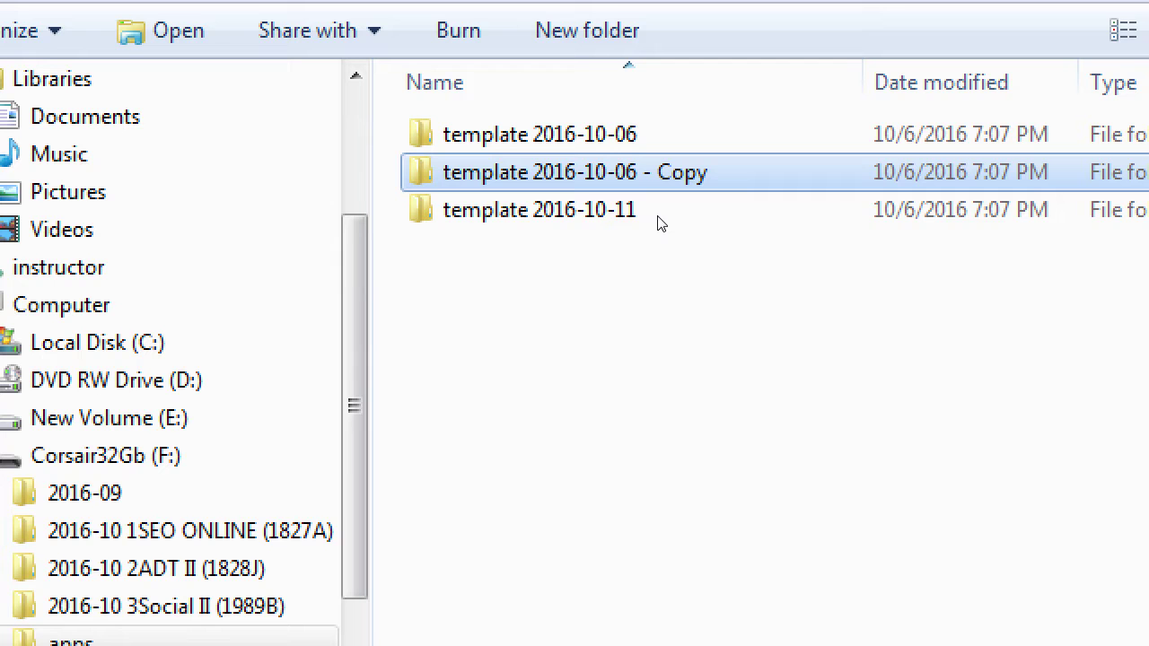
Rename 'template 2016-10-06 - Copy' to 'mysdce 2016-10-11' and reselect it.
key(F2)
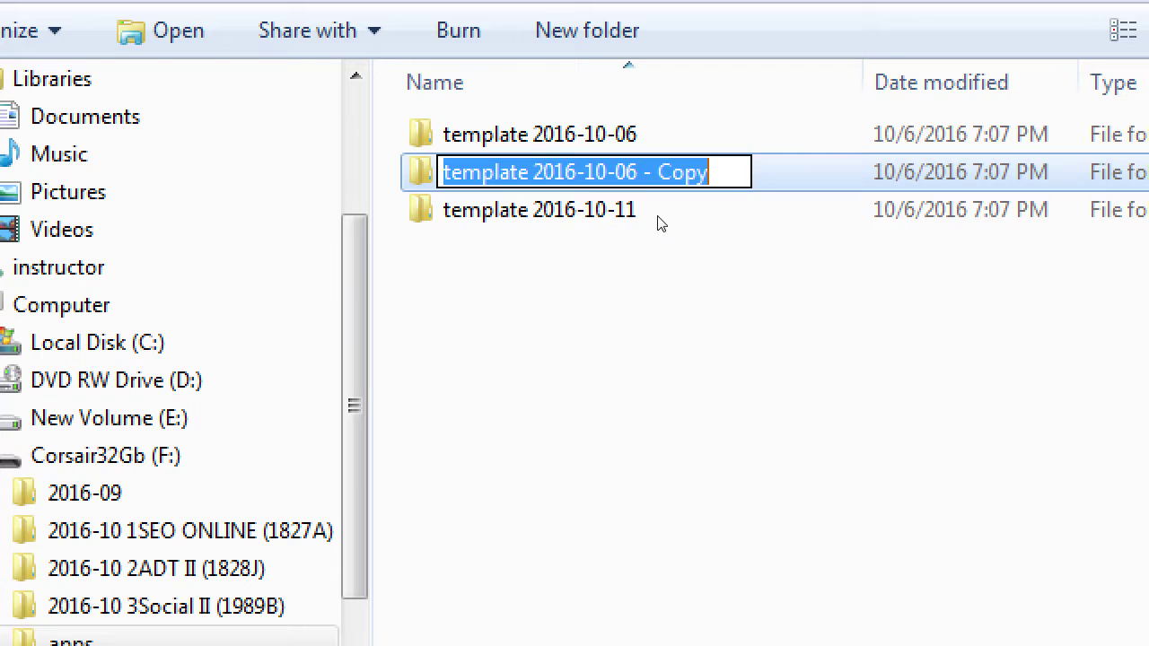
text(mysdce 2016-)
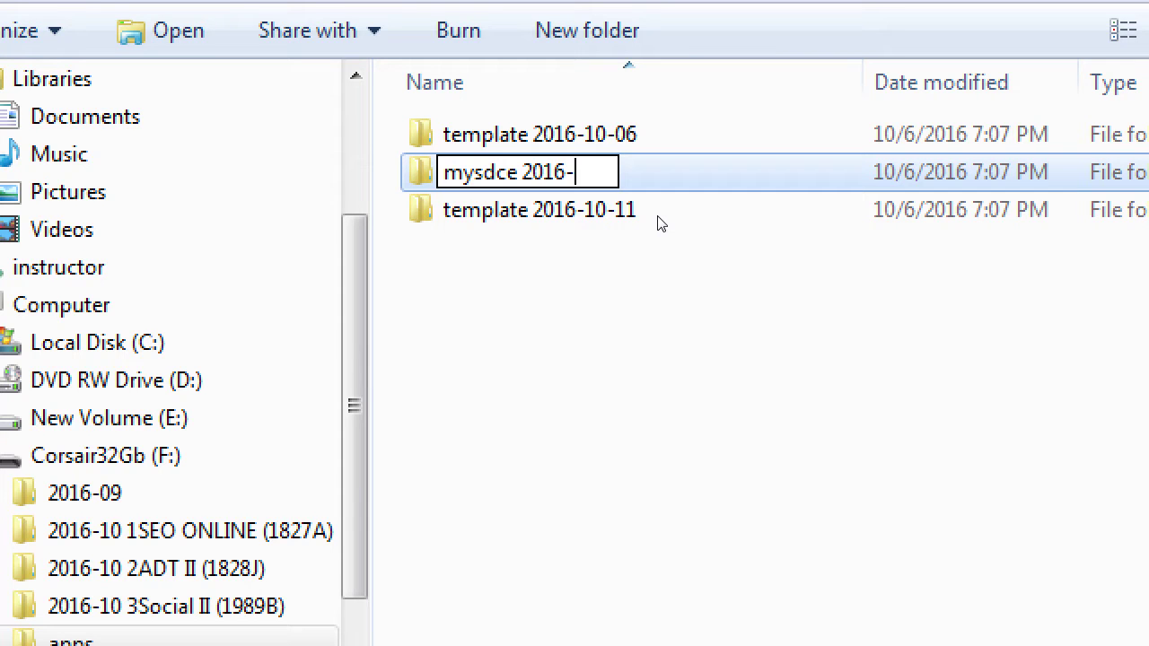
text(10-11)
key(Return)
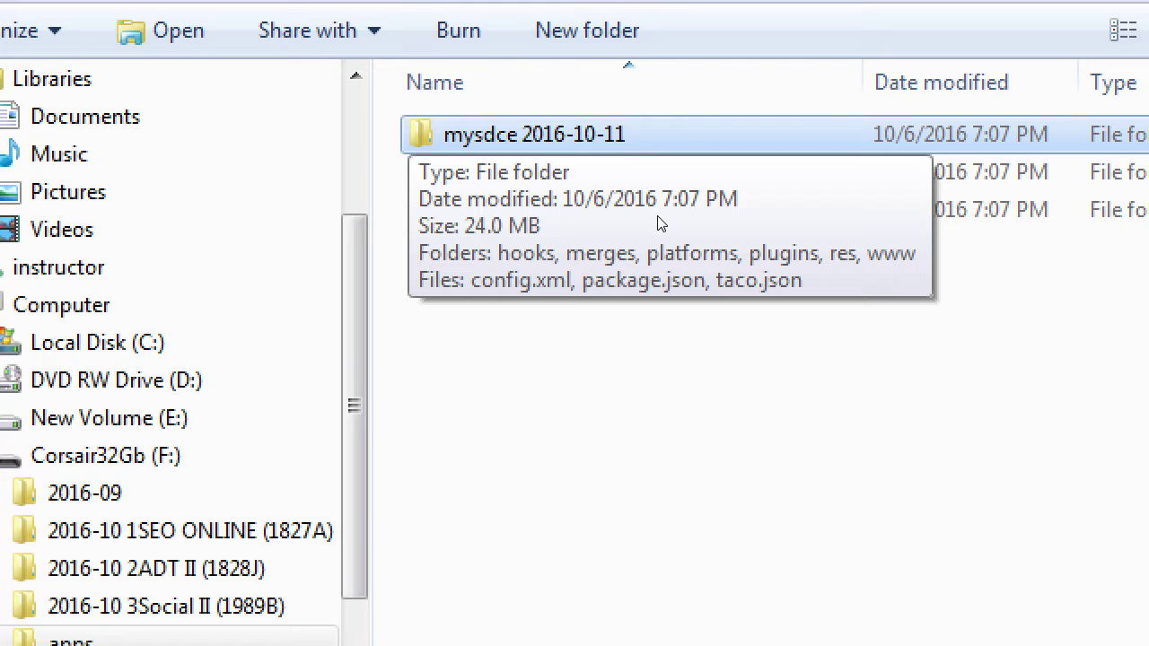
click(698, 341)
click(603, 145)
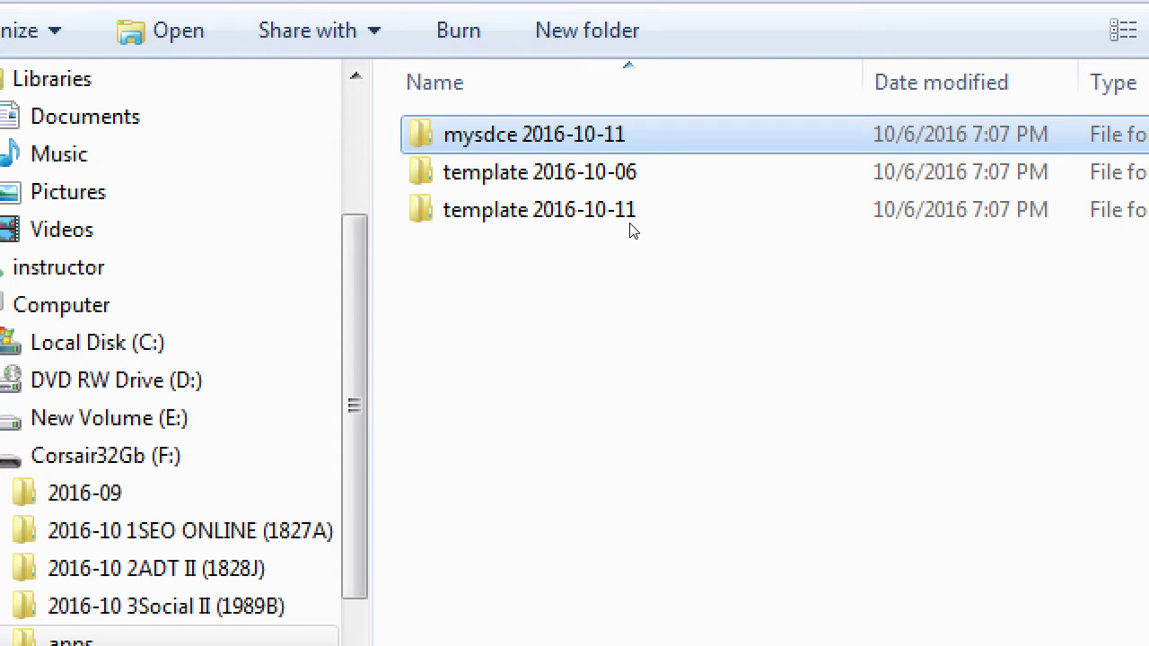
Enter mysdce 2016-10-11 and open its config.xml via Edit with Notepad++.
mouse_move(632, 231)
key(Return)
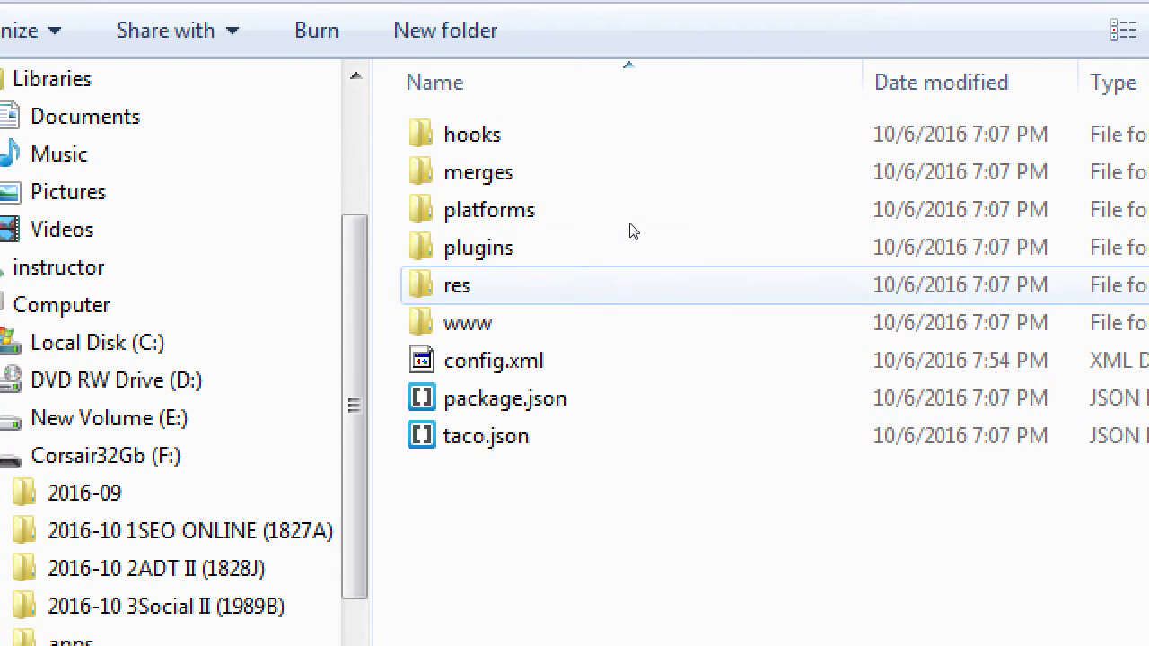
key(Down)
key(Down)
key(shift+F10)
key(Down)
key(Down)
key(Down)
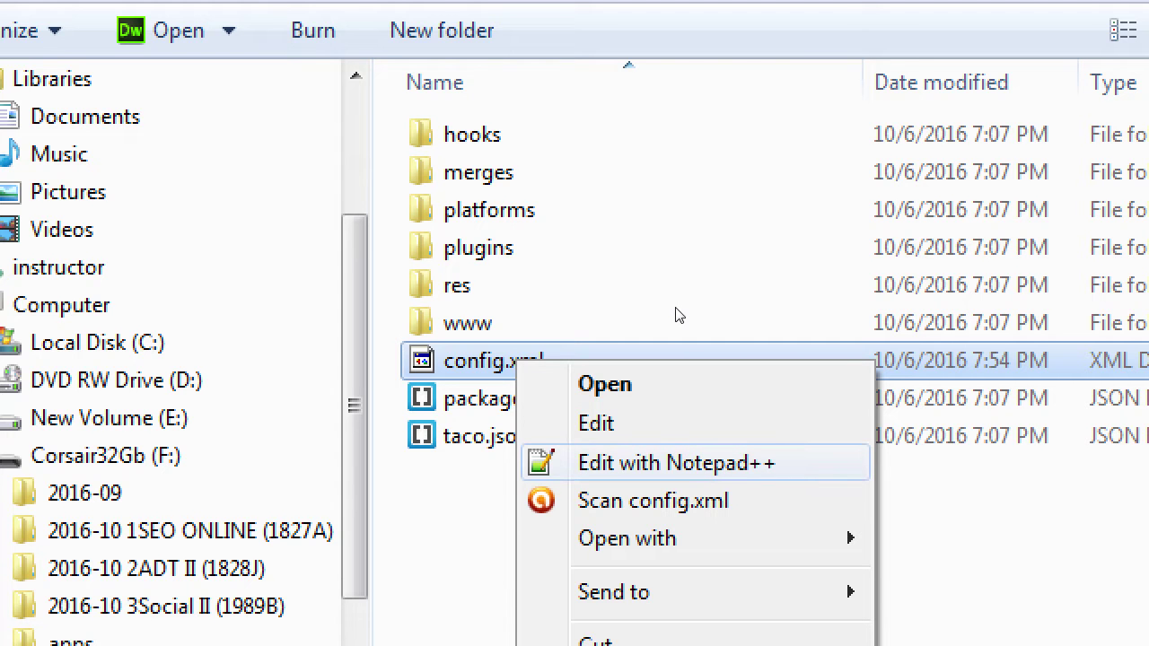
click(638, 326)
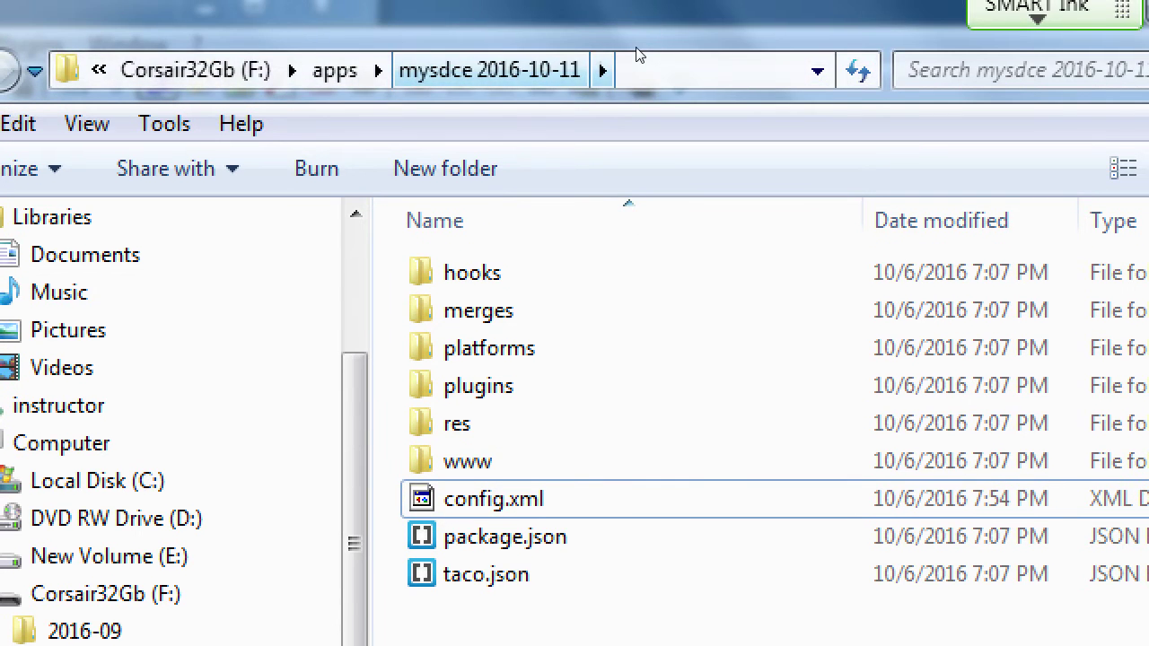
key(shift+F10)
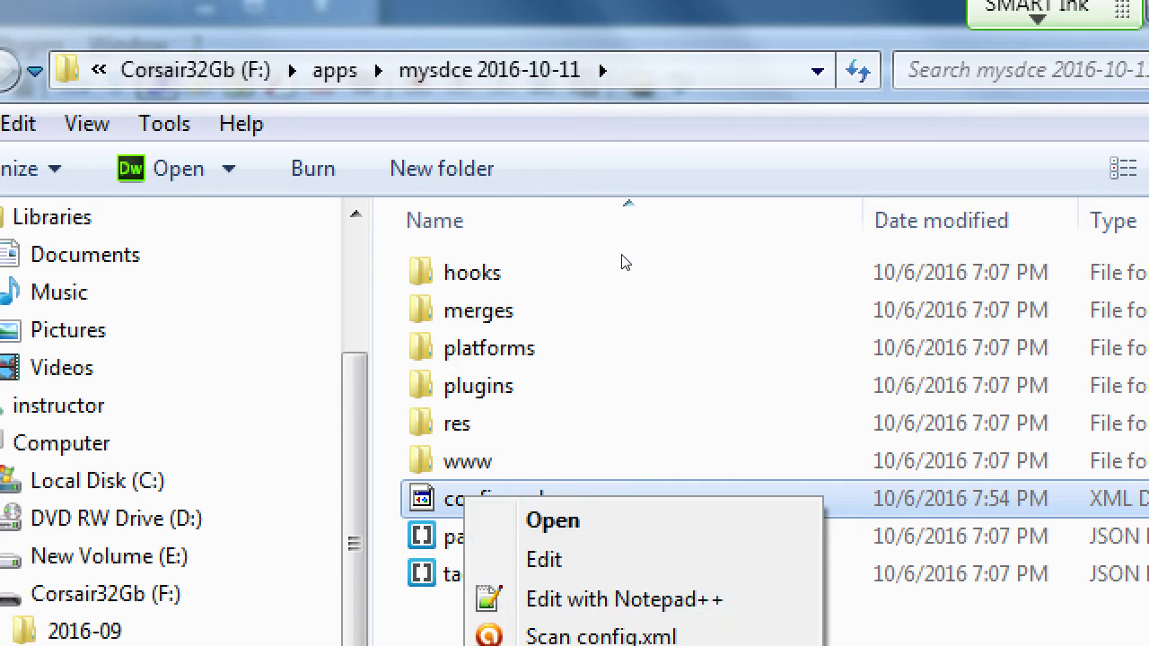
key(Down)
key(Down)
key(Down)
key(Return)
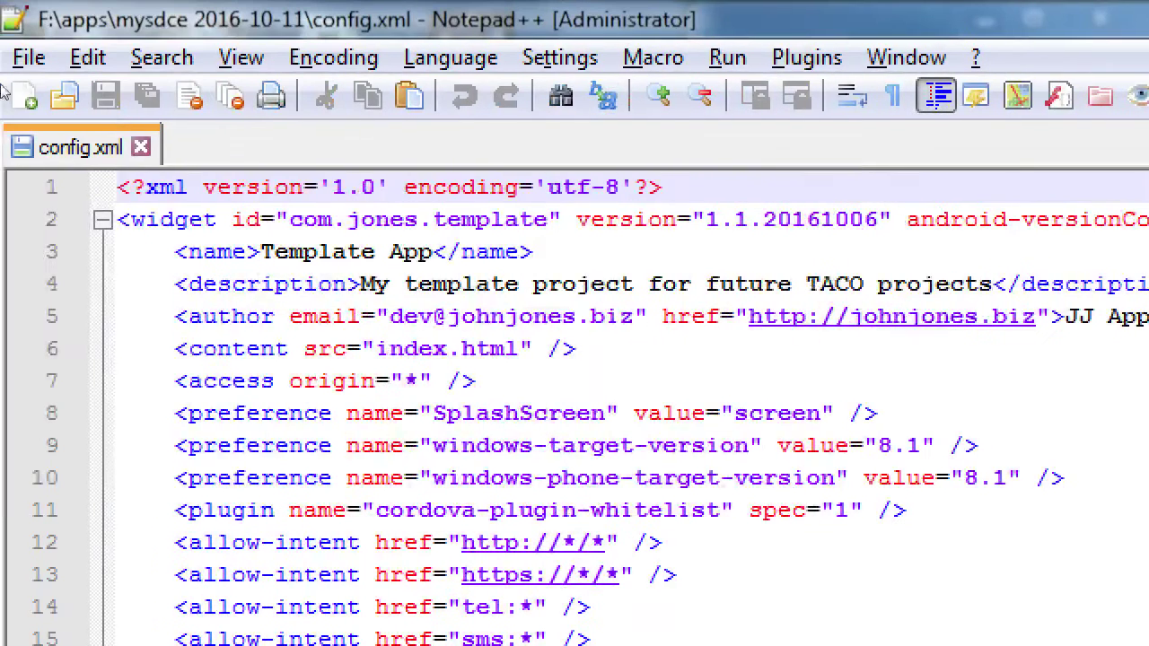
Replace template with mysdce in the widget id and 06 with 11 in the version, then save.
click(374, 221)
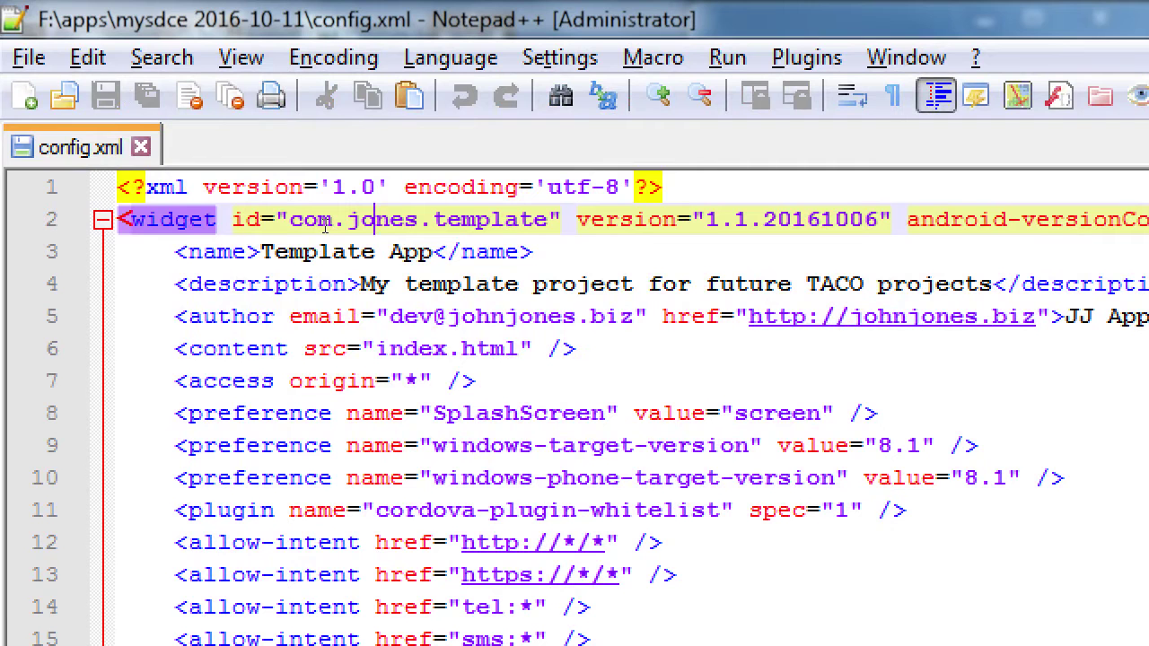
key(Right)
key(Right)
key(Right)
key(Right)
key(shift+Right)
key(shift+Right)
key(shift+Right)
key(shift+Right)
key(shift+Right)
key(shift+Right)
key(shift+Right)
key(shift+Right)
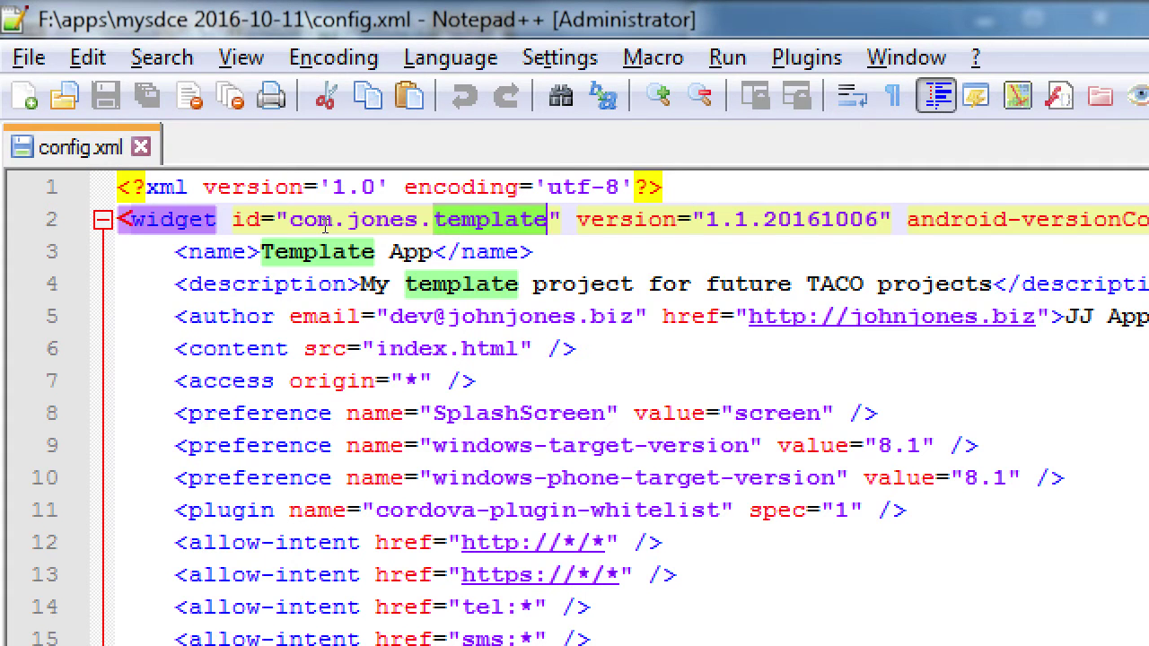
text(mysdce)
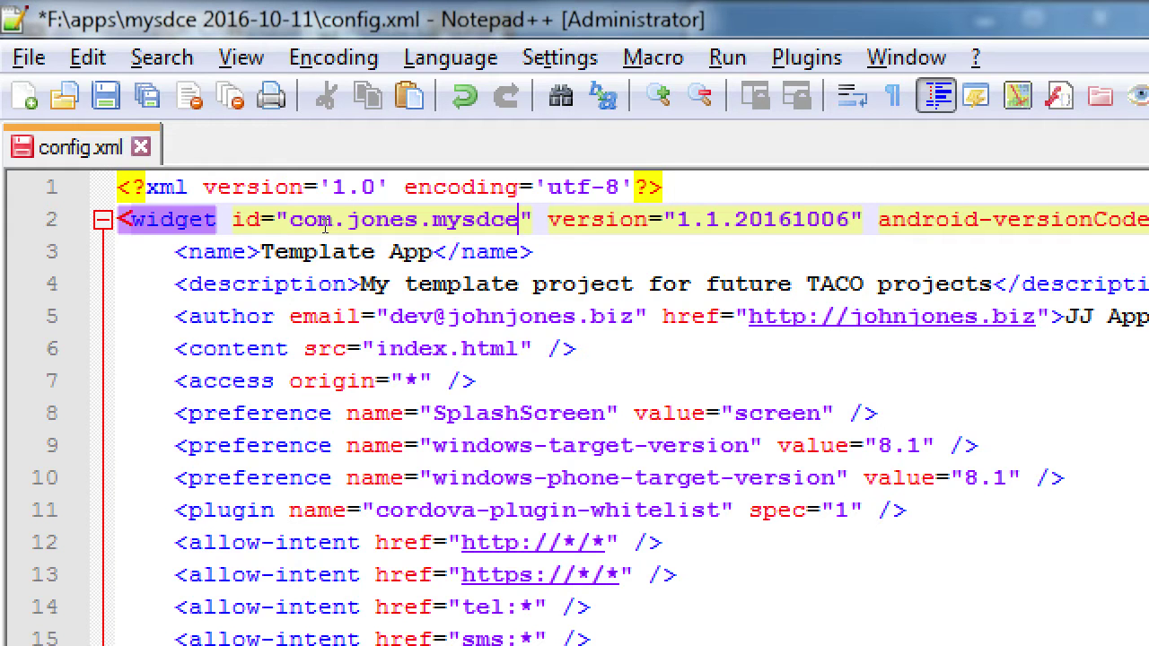
key(ctrl+Right)
key(ctrl+Right)
key(ctrl+Right)
key(ctrl+Right)
key(ctrl+Right)
key(ctrl+Right)
key(ctrl+Right)
key(shift+Left)
key(shift+Left)
text(11)
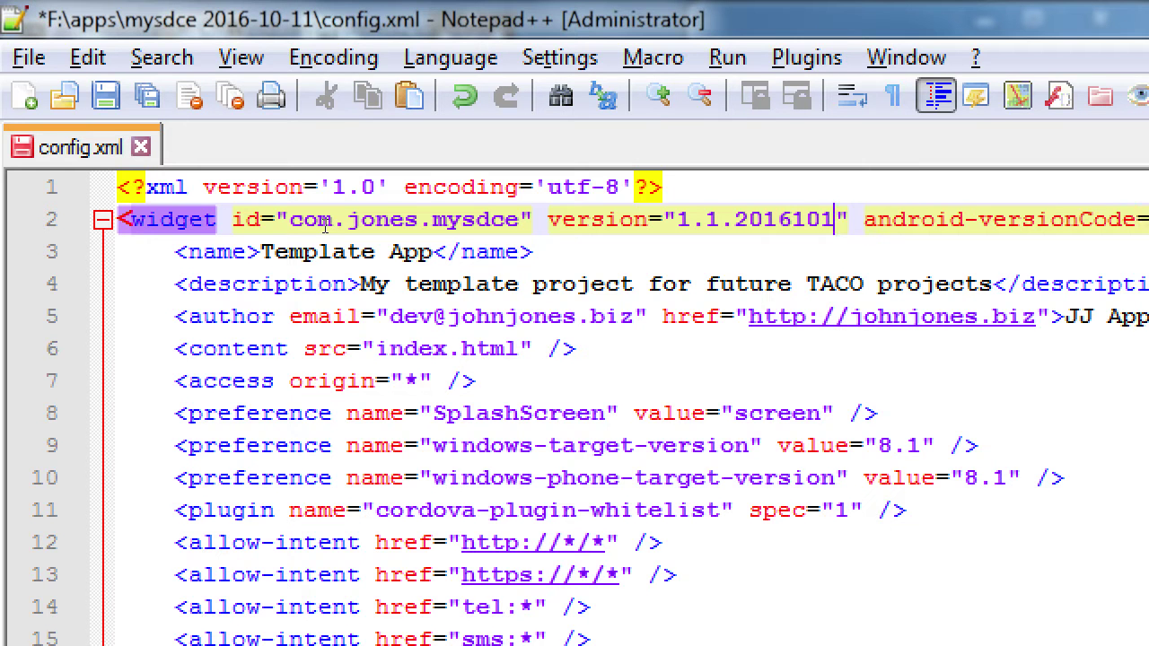
key(ctrl+s)
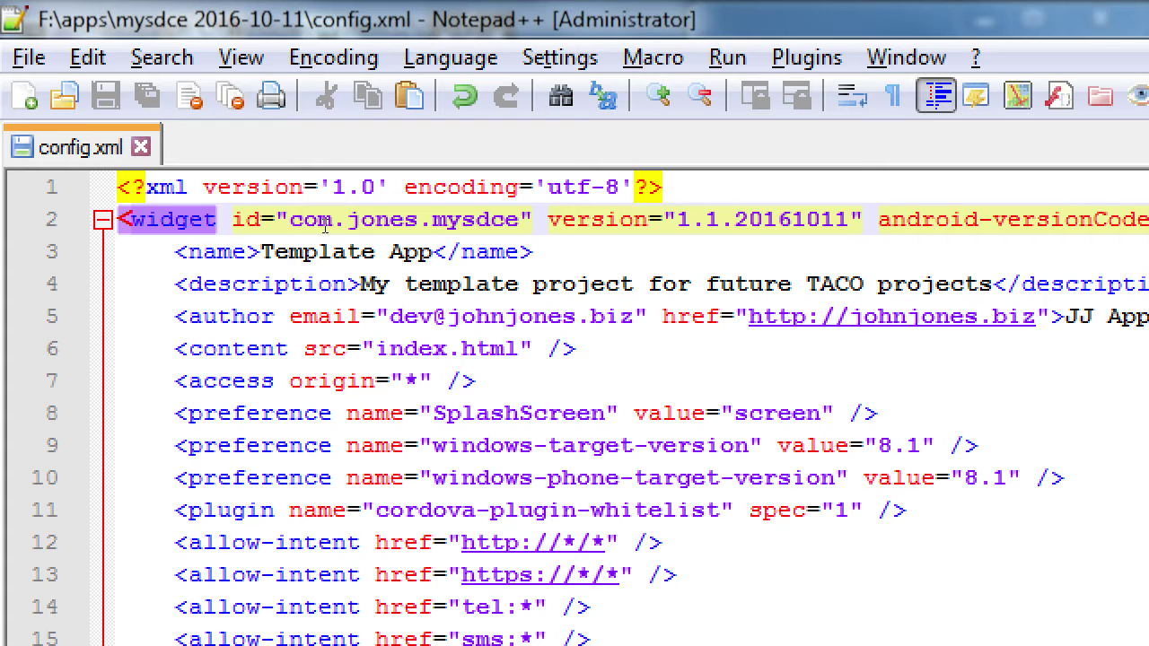
key(Down)
key(Left)
key(Left)
key(Left)
key(Left)
key(Left)
key(Left)
key(Left)
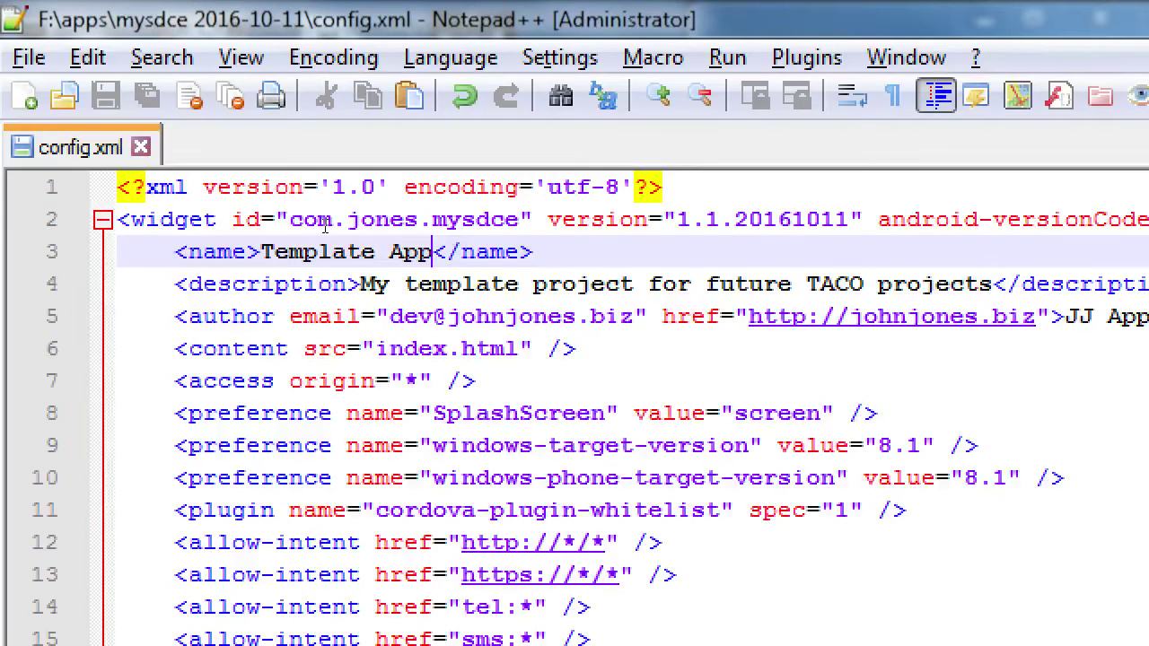
Replace Template App with mySDCE on line 3 and delete the stray Iphone text after it.
key(ctrl+shift+Left)
key(ctrl+shift+Left)
text(m)
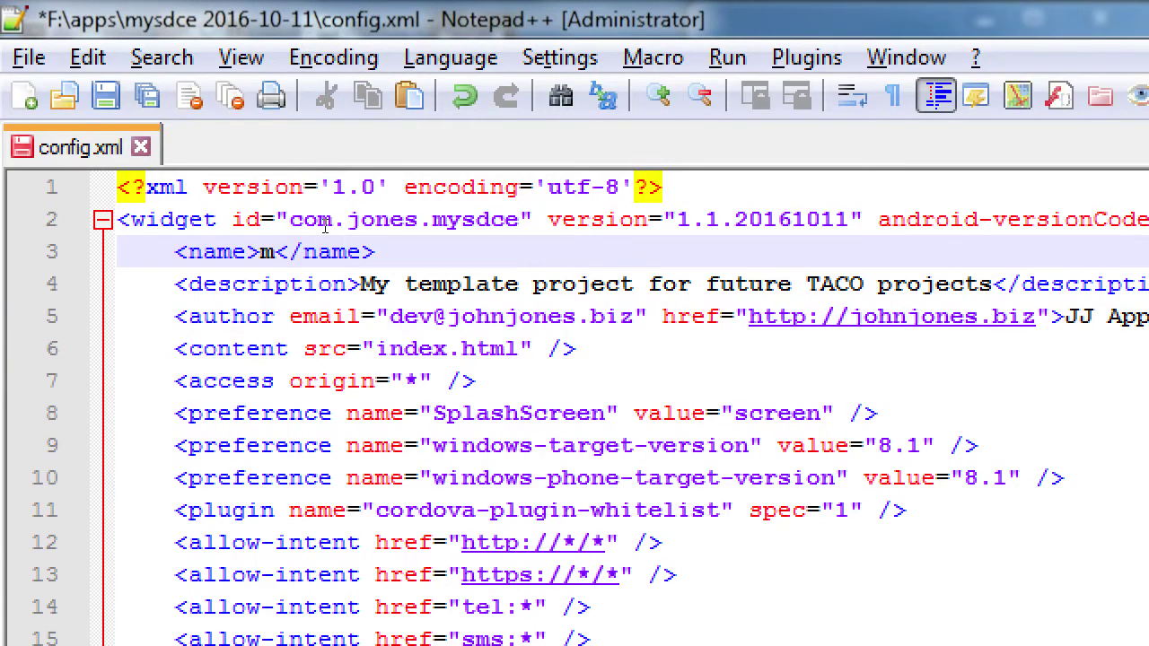
text(ySDCE)
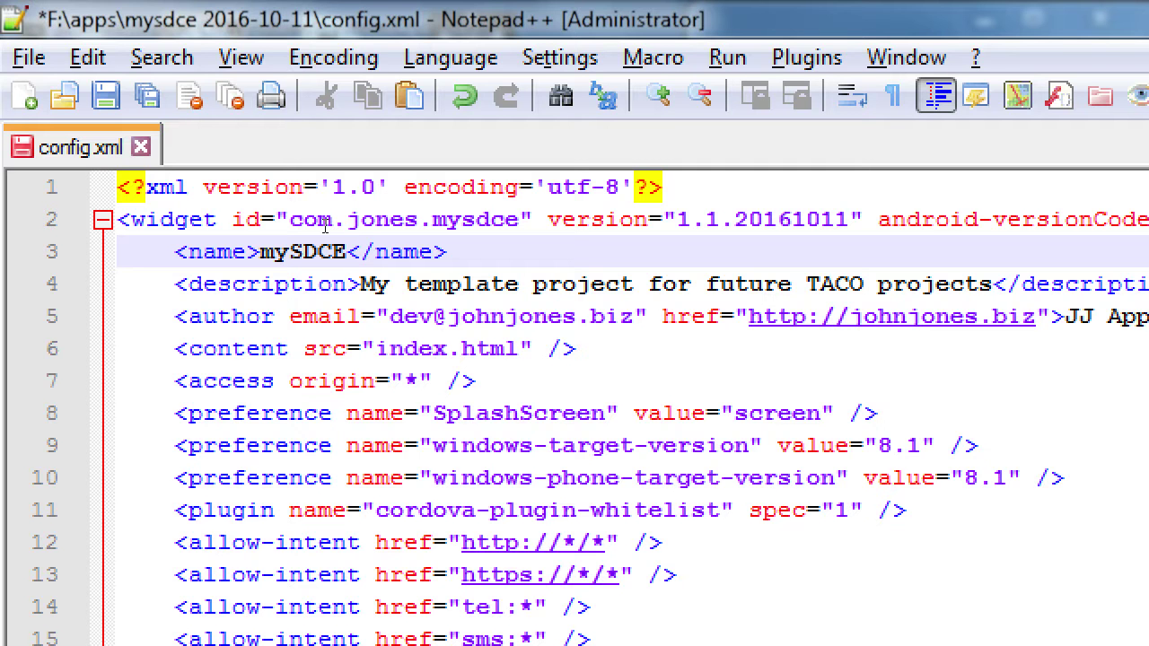
key(End)
text(iPhone)
key(BackSpace)
key(BackSpace)
key(BackSpace)
key(BackSpace)
key(BackSpace)
key(BackSpace)
text(Iphone)
key(ctrl+shift+Left)
text(iPhone)
key(ctrl+shift+Left)
key(BackSpace)
key(BackSpace)
key(BackSpace)
key(Left)
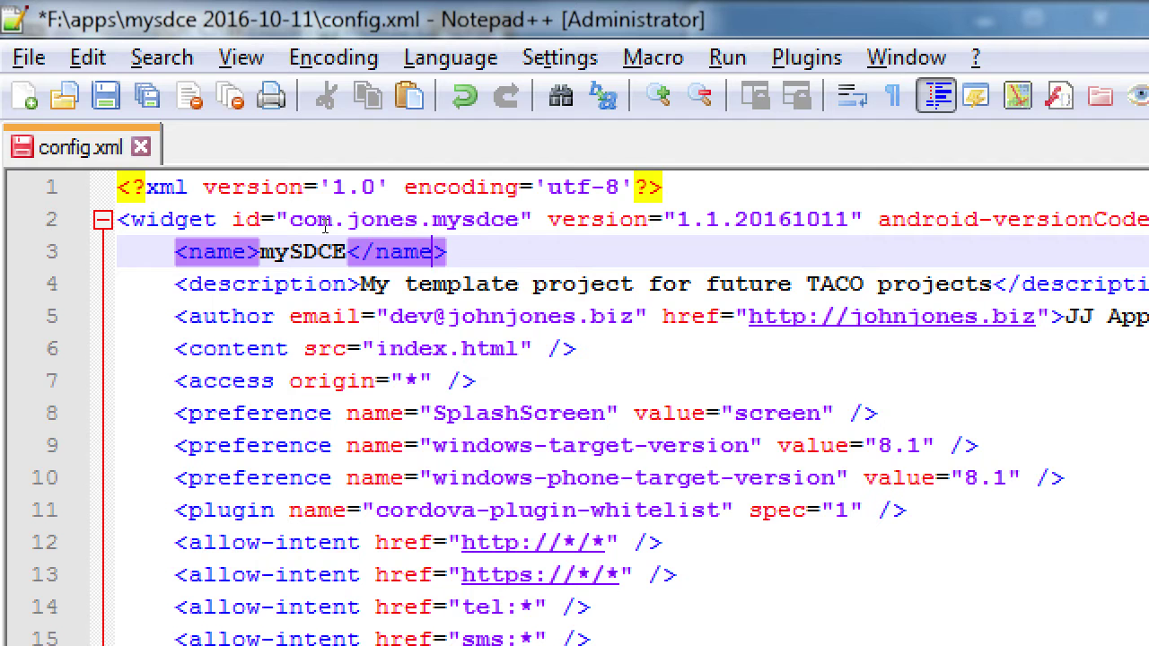
key(Left)
key(Left)
key(Left)
key(Left)
key(Left)
key(Left)
key(ctrl+shift+Left)
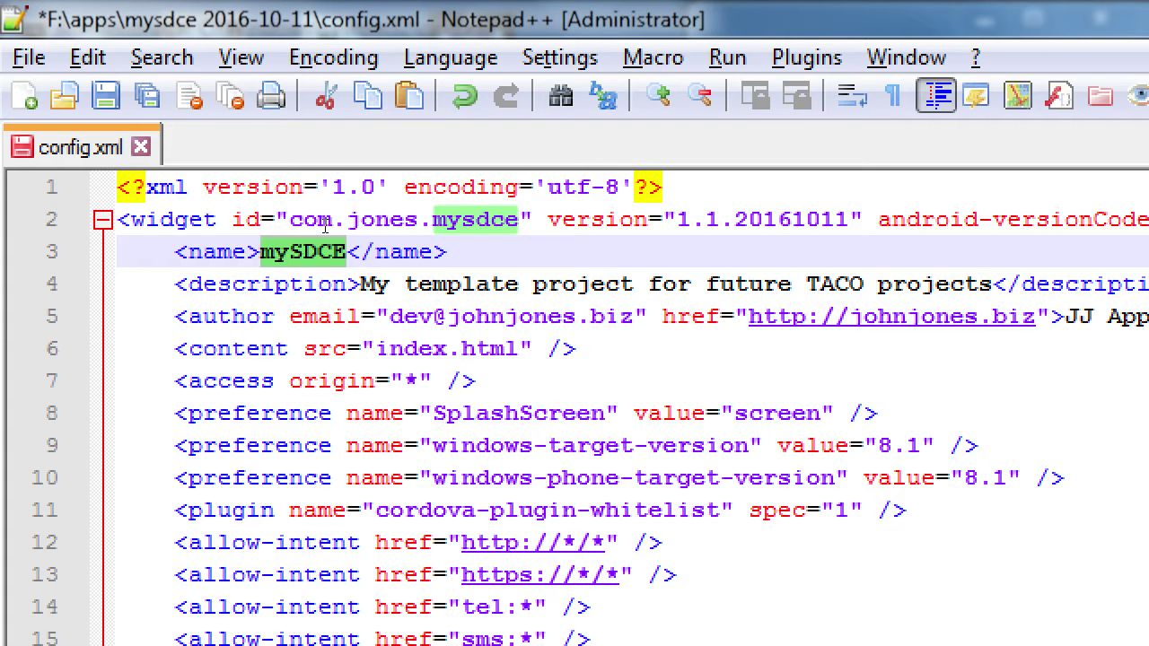
Replace the config.xml description with 'The unofficial San Diego Continuing Education App' and save the file.
key(Down)
key(Right)
key(Right)
key(Right)
key(Right)
key(Right)
key(Right)
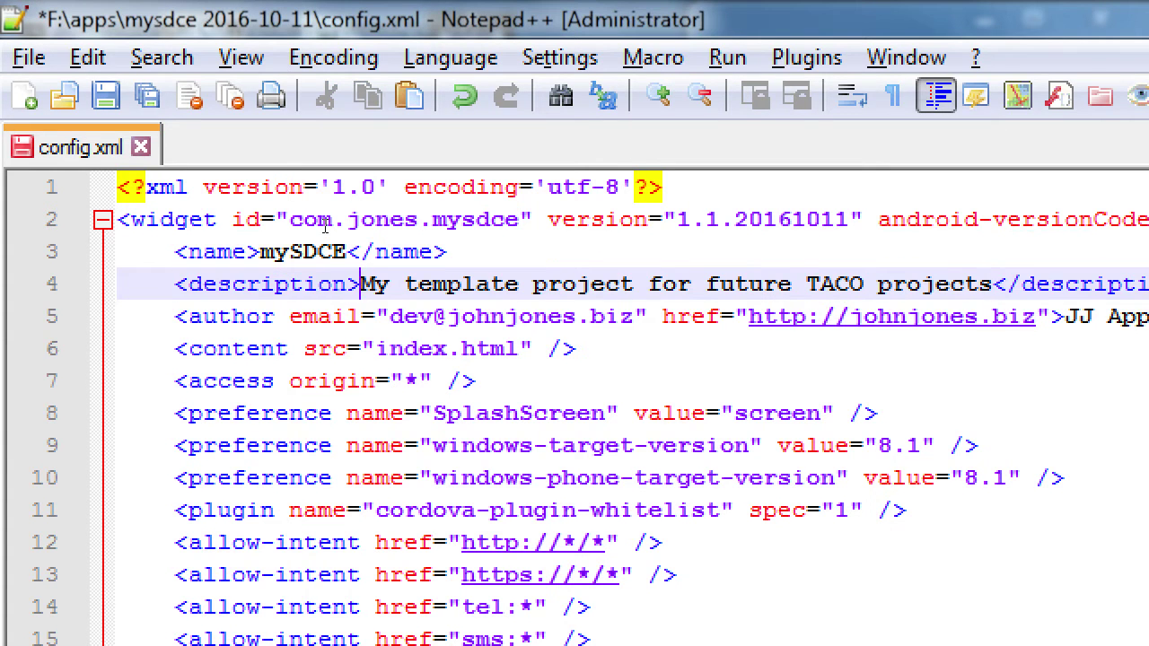
key(ctrl+shift+Right)
key(ctrl+shift+Right)
key(ctrl+shift+Right)
key(ctrl+shift+Right)
key(ctrl+shift+Right)
key(ctrl+shift+Right)
key(ctrl+shift+Right)
key(ctrl+shift+Right)
key(shift+Left)
key(shift+Left)
text(The unof)
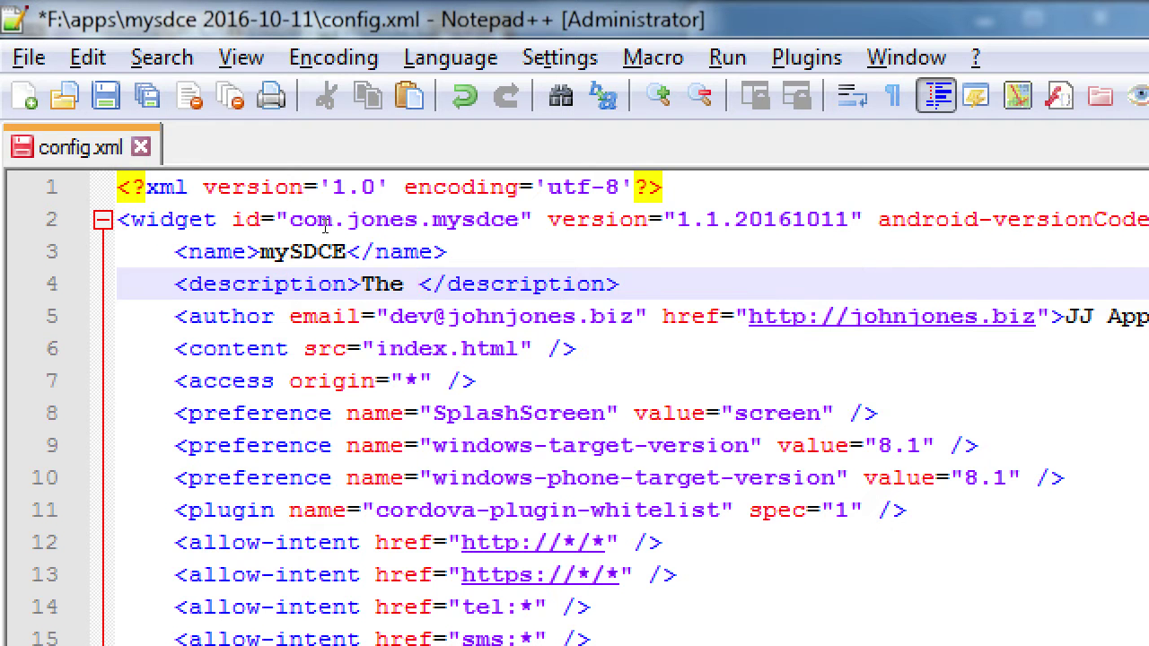
text(ficial Sa)
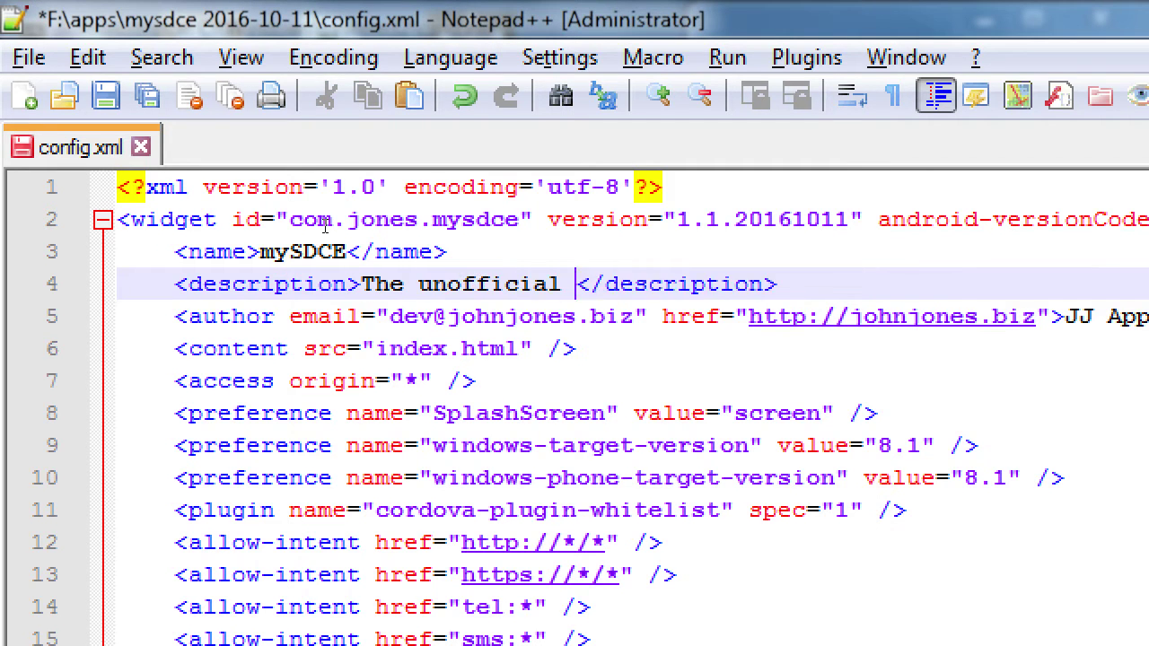
text(n Diego Con)
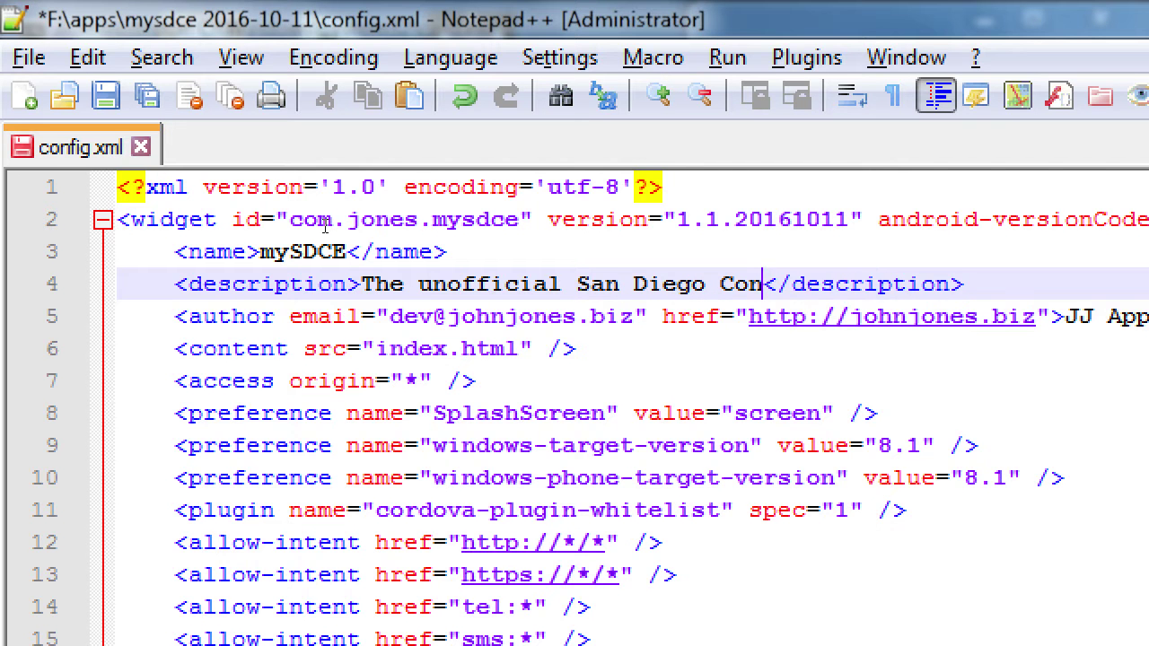
text(ti</description)
key(BackSpace)
text(inuing Education App)
key(ctrl+s)
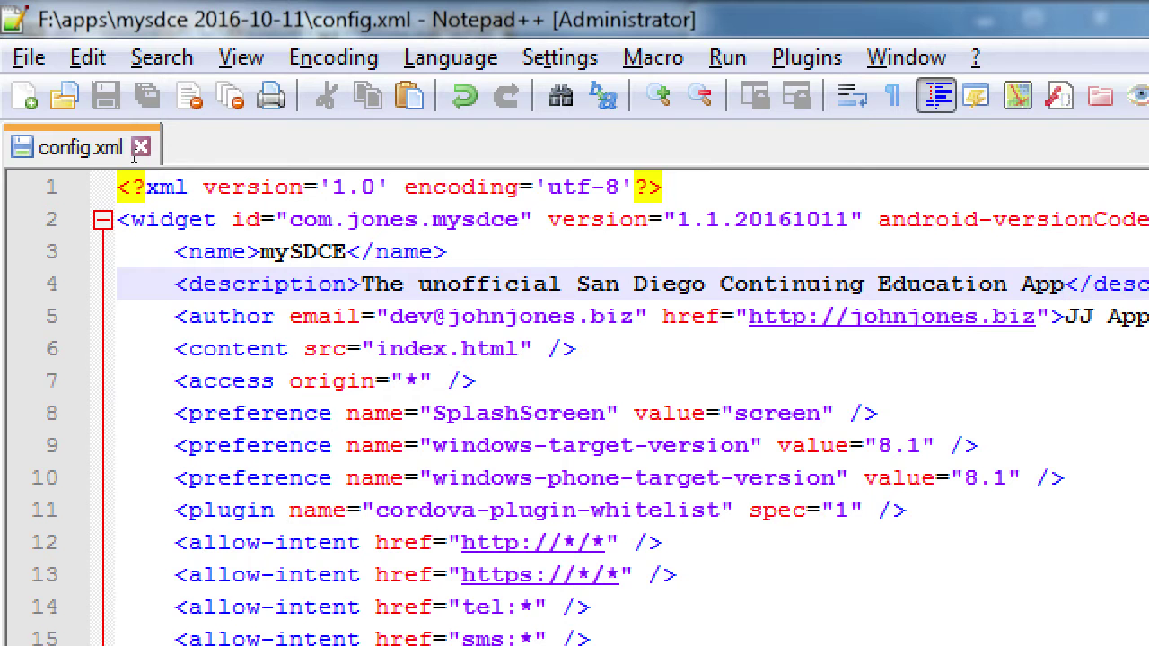
click(260, 316)
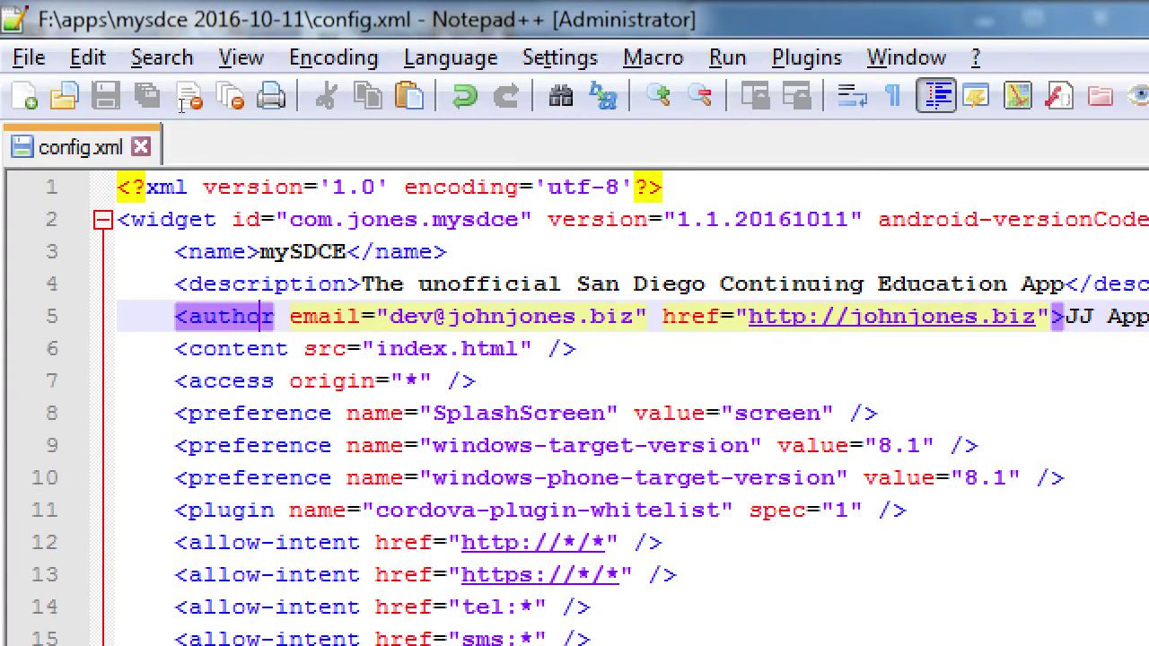
Select mysdce in the widget id, then move to the end of line 6.
click(530, 220)
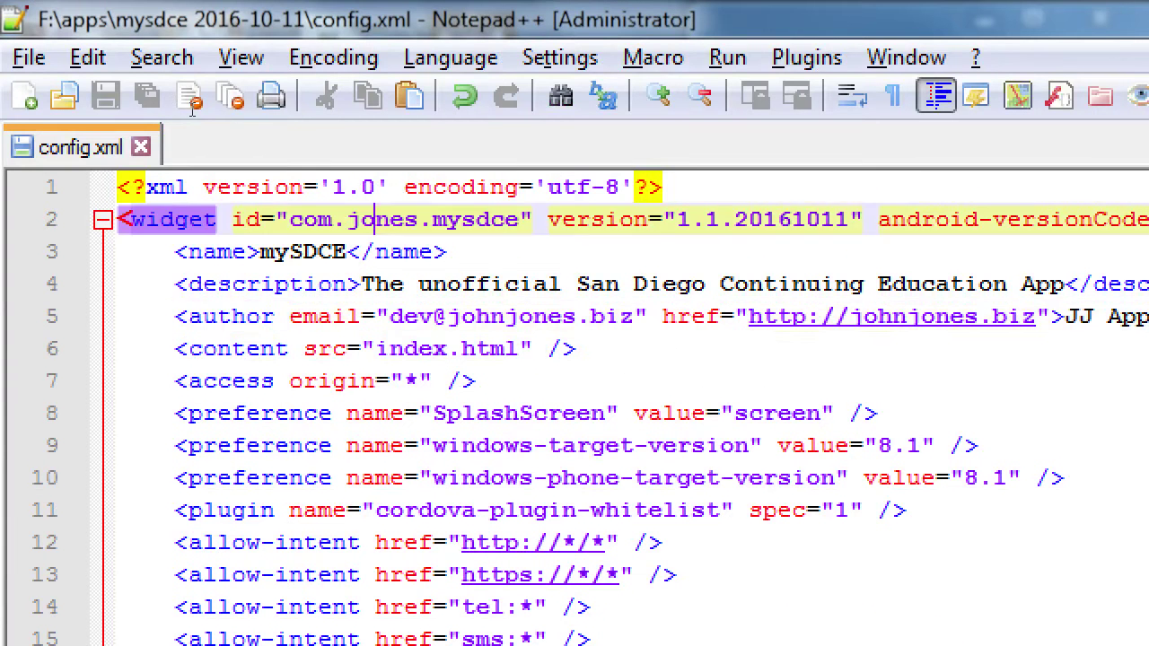
double_click(503, 219)
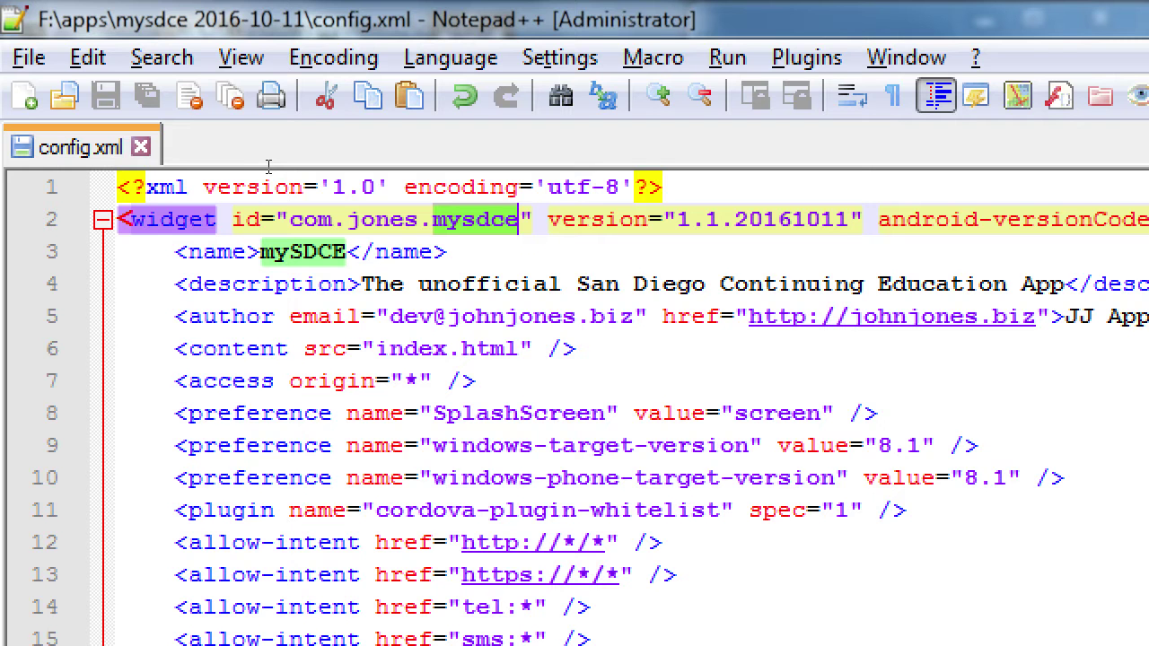
key(Down)
key(Down)
key(Down)
key(Down)
key(End)
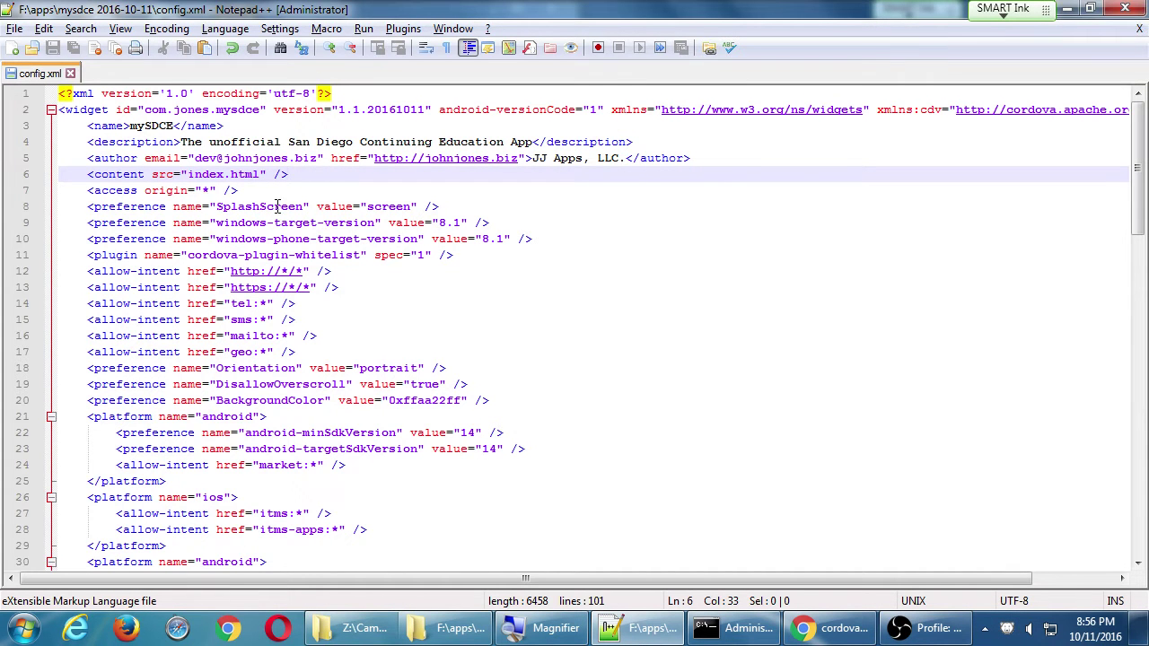
Close the config.xml tab and show the Windows desktop with Win+D.
click(70, 74)
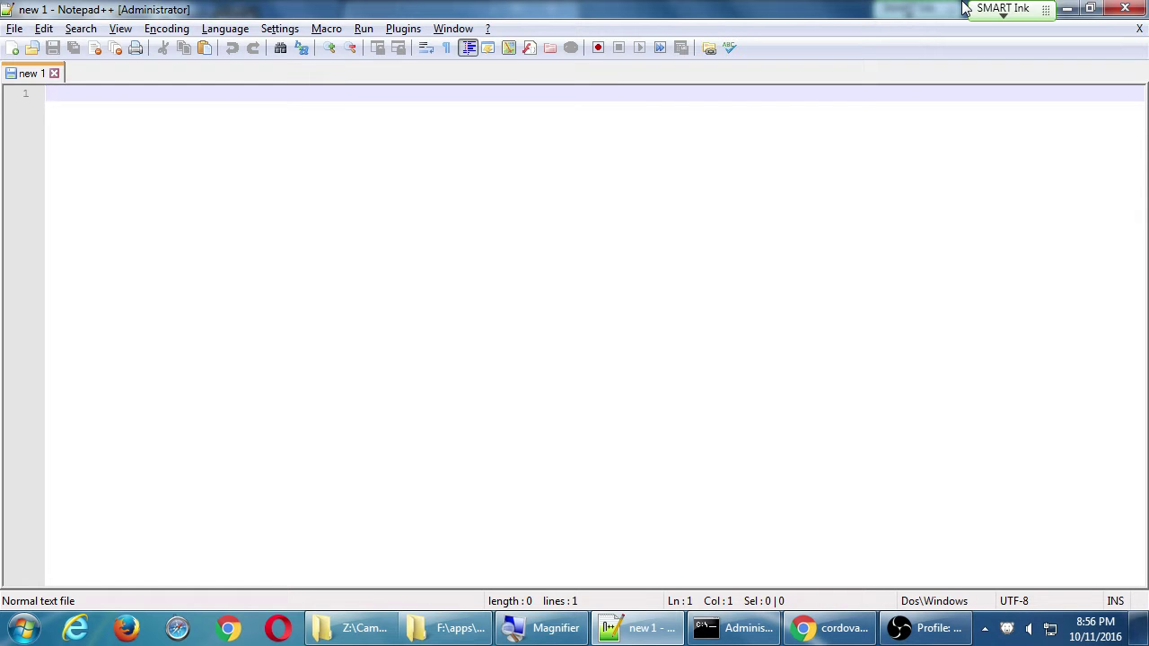
key(super+d)
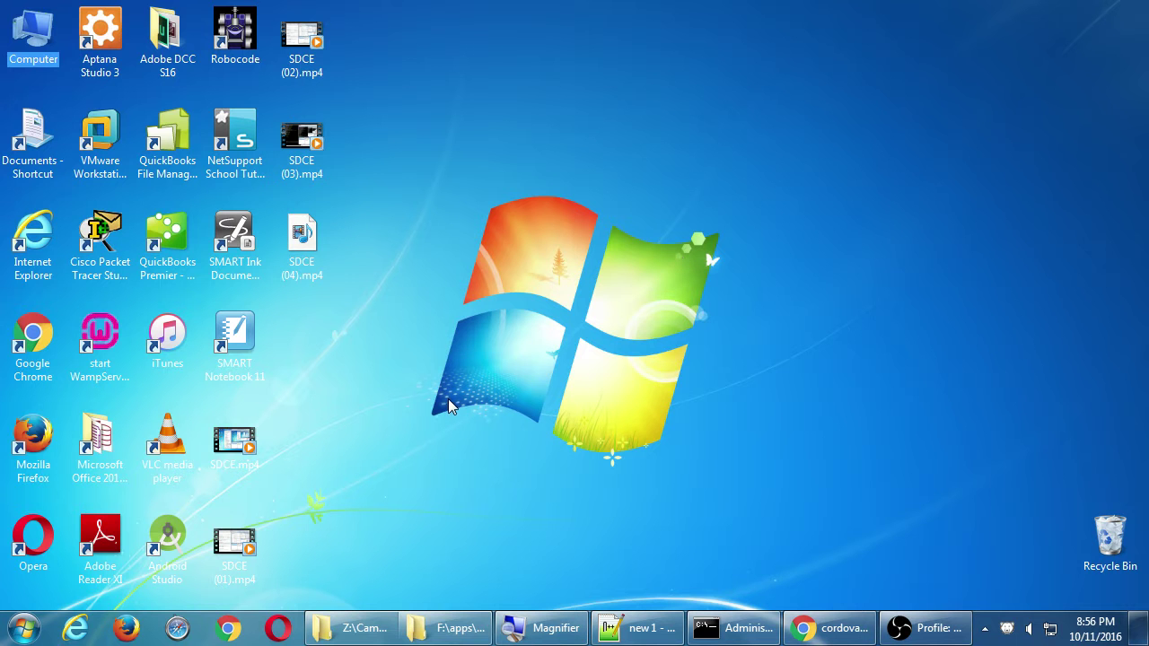
Drag campos-6icons_splash-screen.pdf from the Campos Android II folder onto the desktop.
click(353, 629)
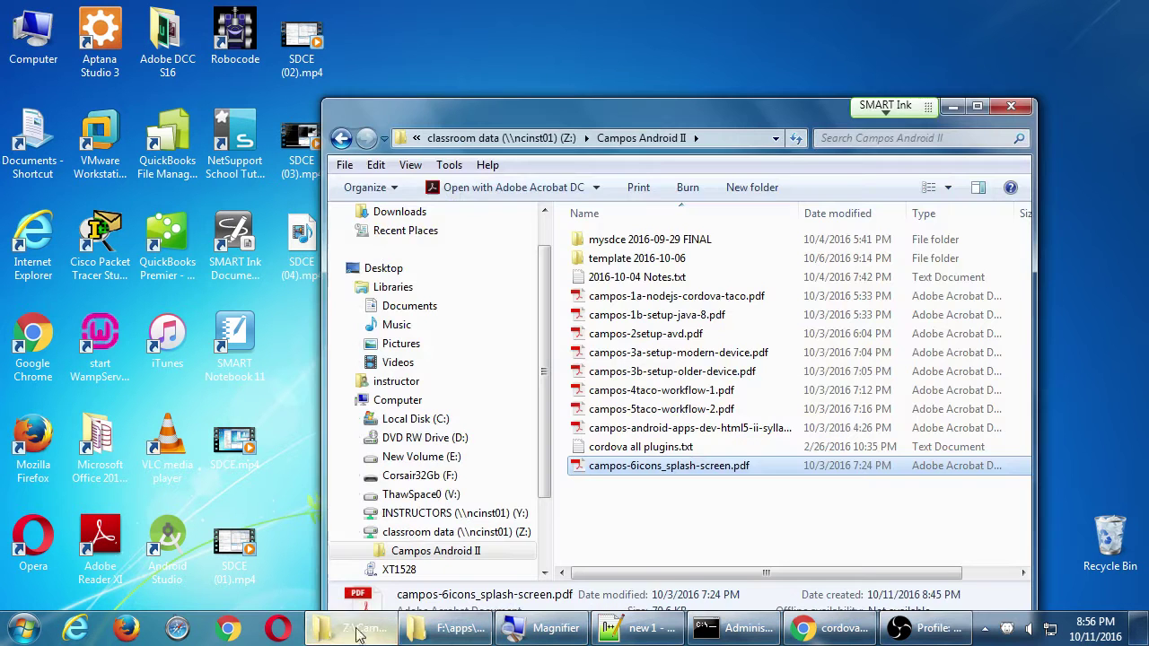
click(610, 506)
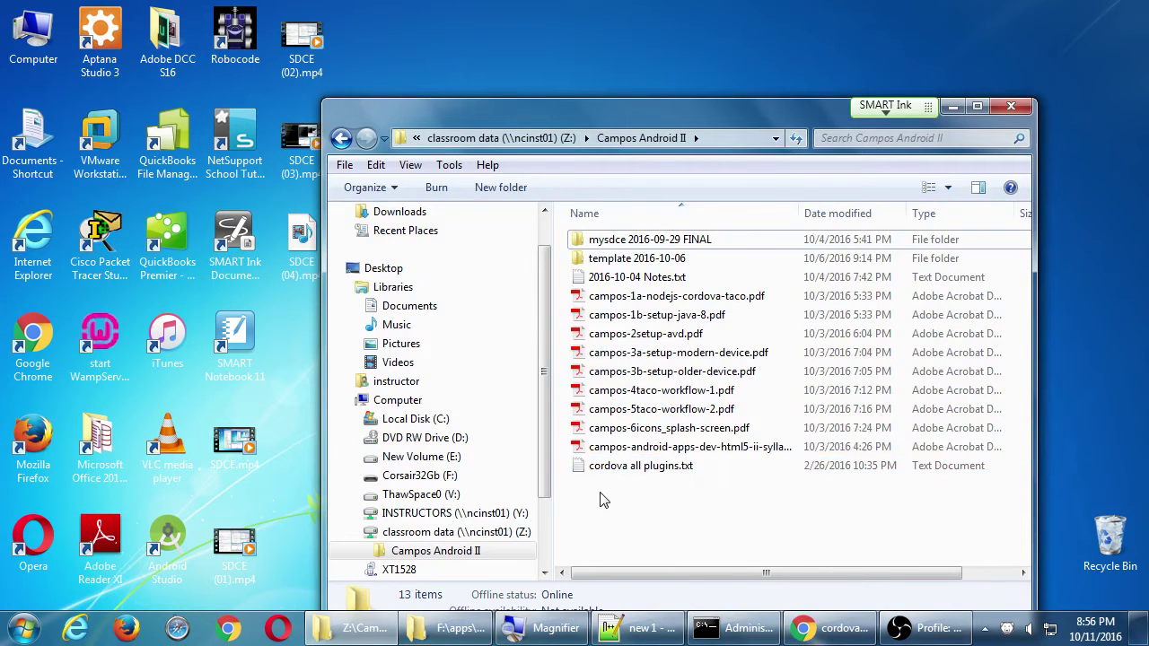
click(581, 435)
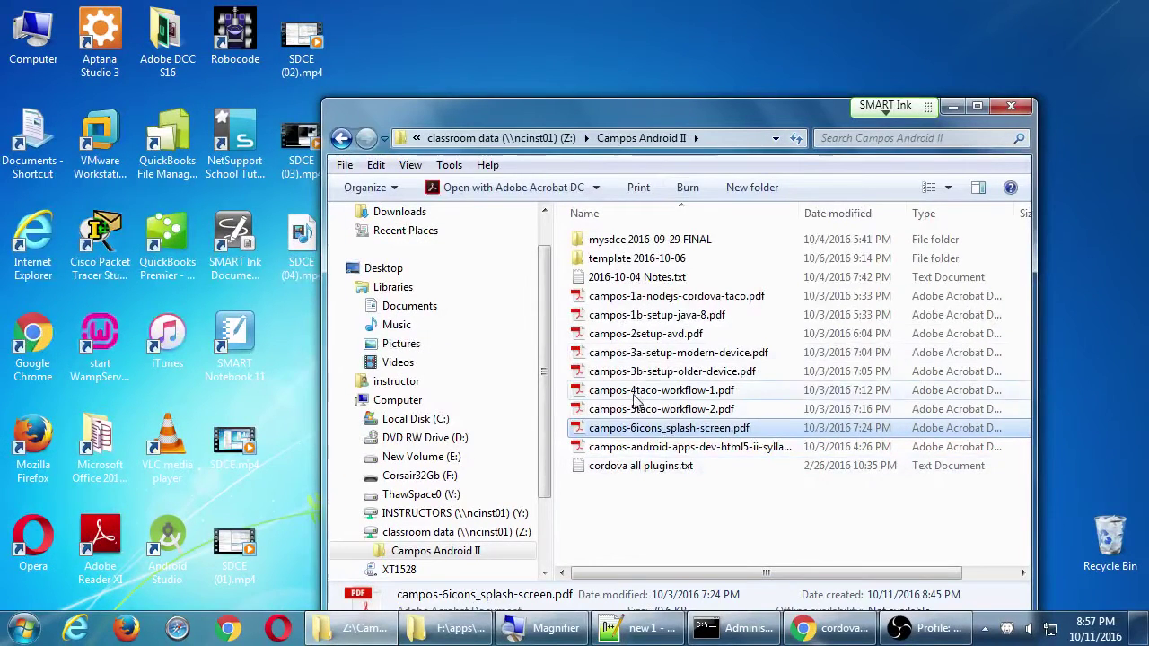
drag(593, 429, 301, 359)
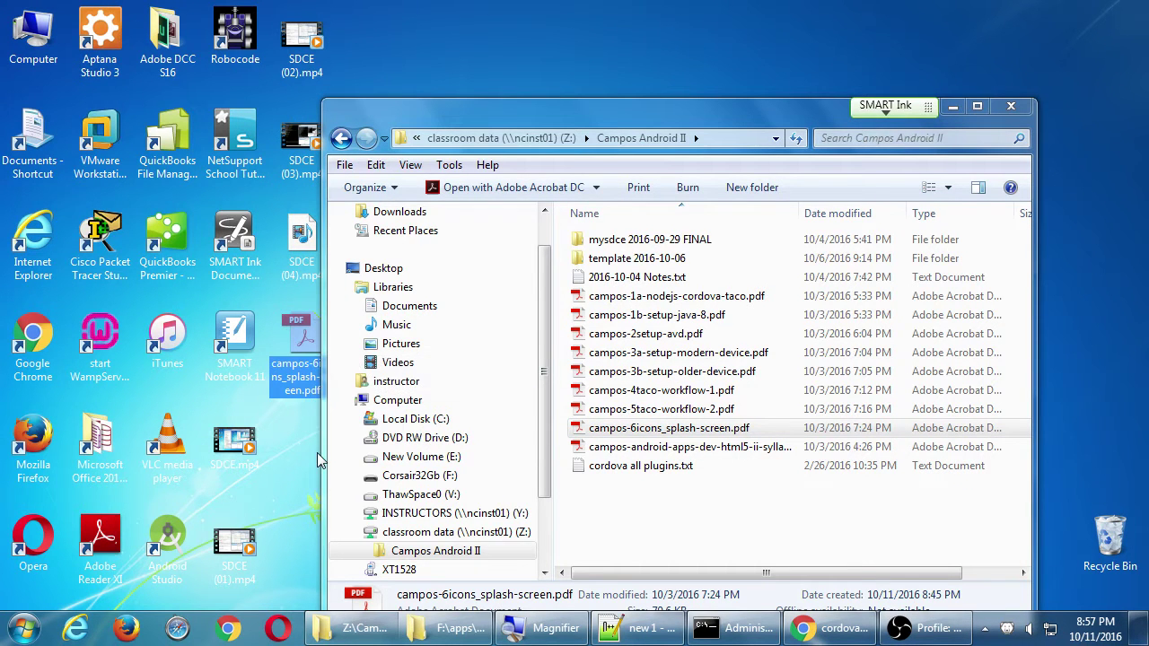
Open the desktop copy of campos-6icons_splash-screen.pdf, dismiss the untagged-document prompt, and scroll to section 6.
double_click(306, 346)
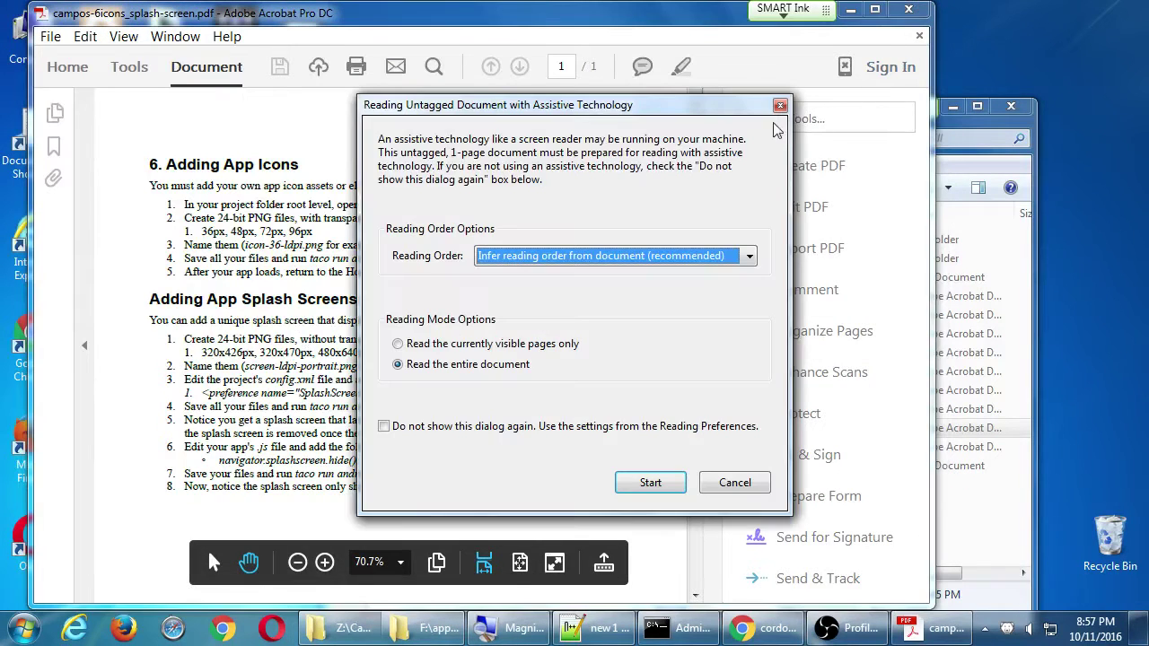
click(781, 105)
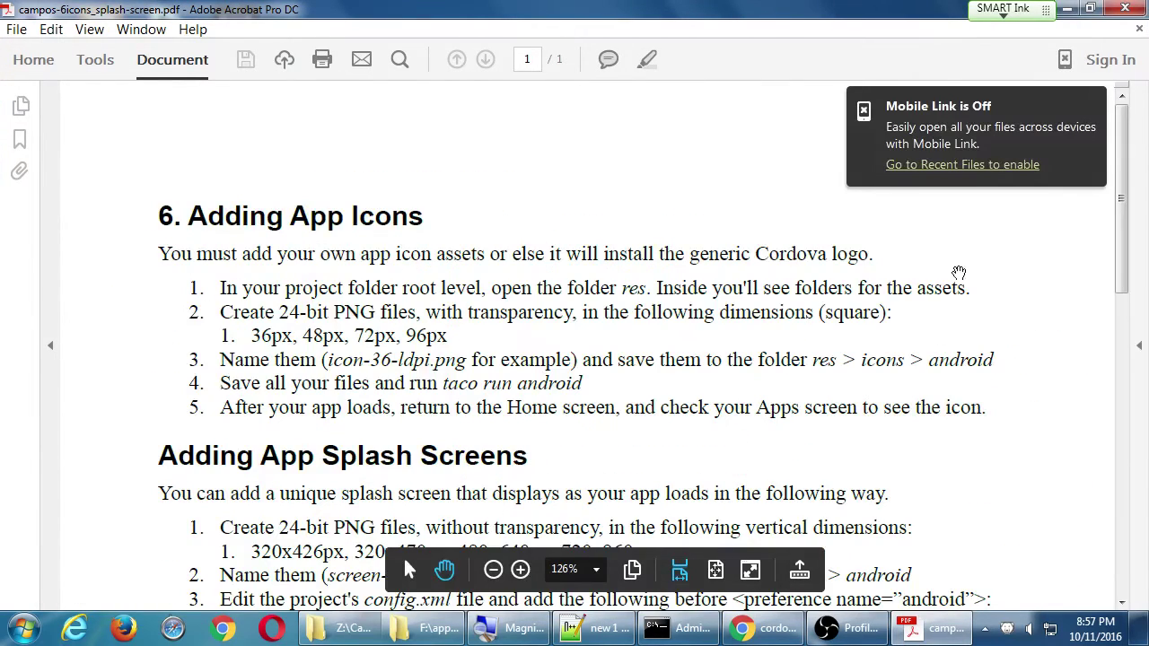
drag(1121, 149, 1127, 182)
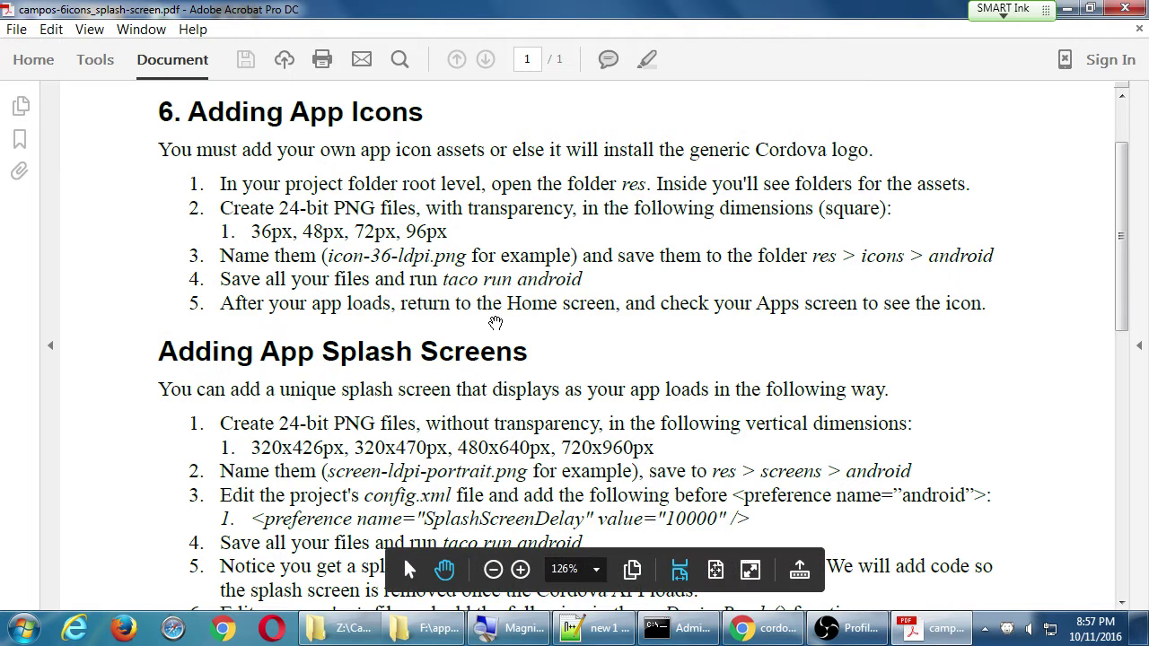
Navigate into mysdce 2016-10-11 > res > icons > android in Explorer.
click(427, 629)
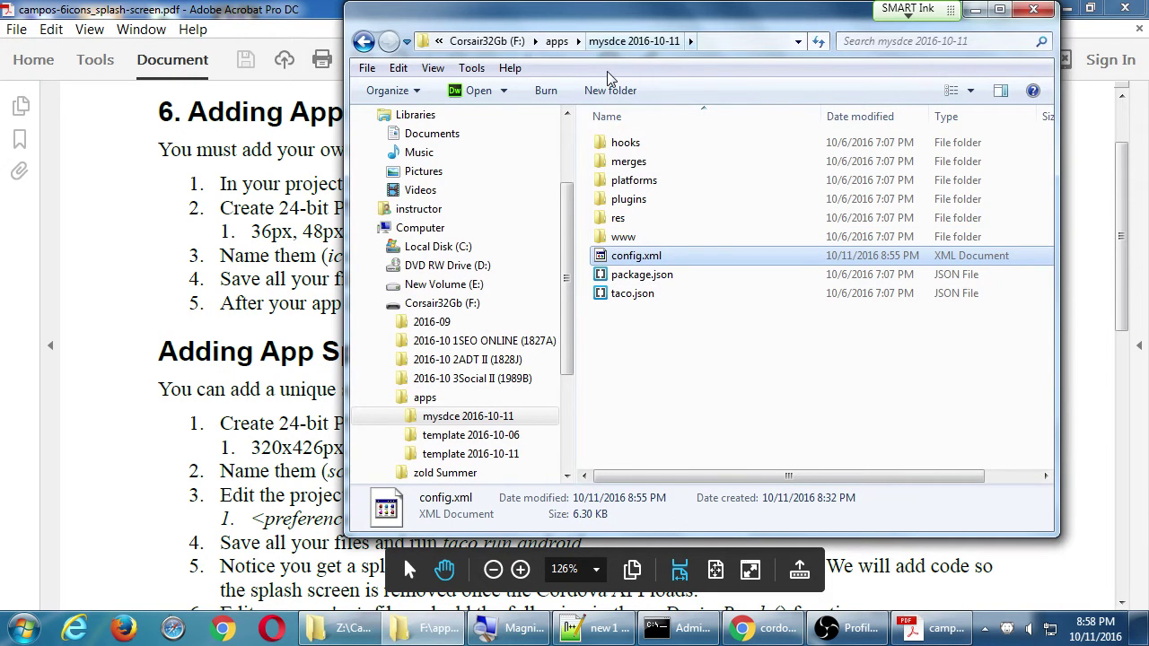
double_click(618, 223)
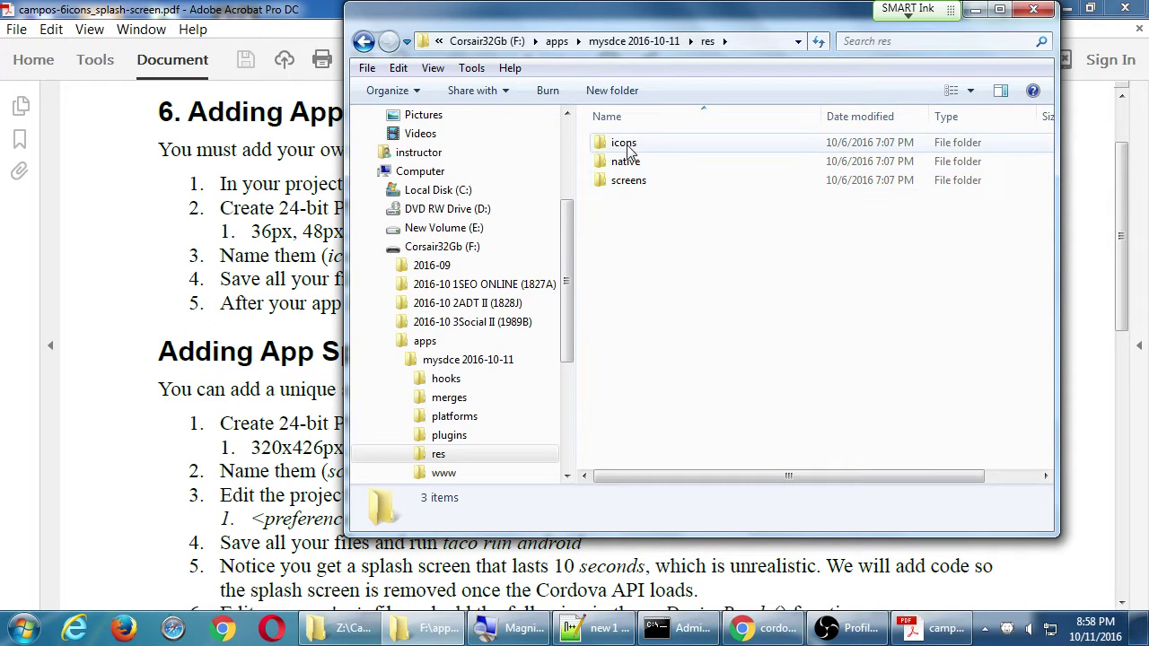
double_click(626, 151)
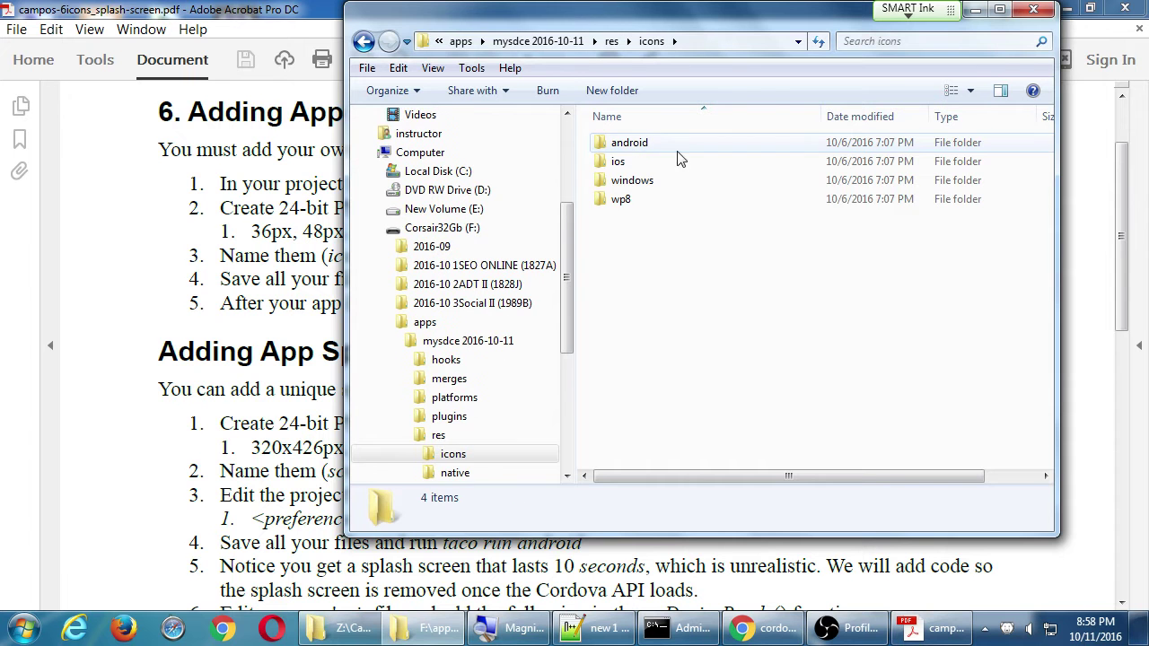
click(637, 151)
double_click(637, 150)
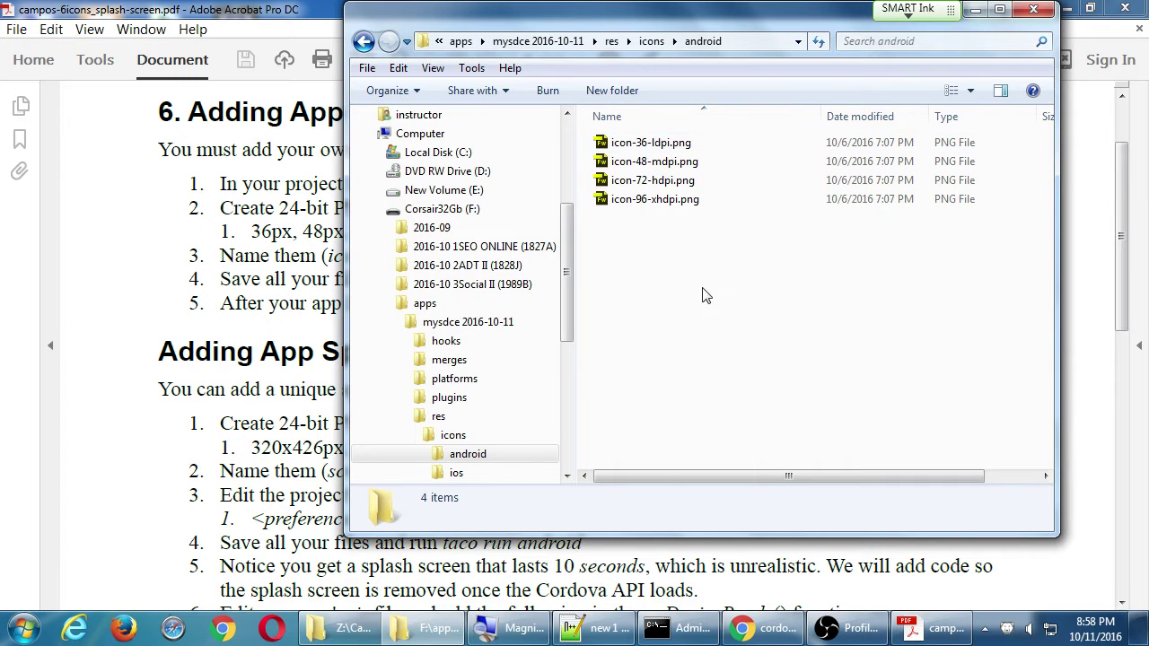
Show the android icon PNGs as Large icons, then return to the Acrobat PDF.
click(436, 72)
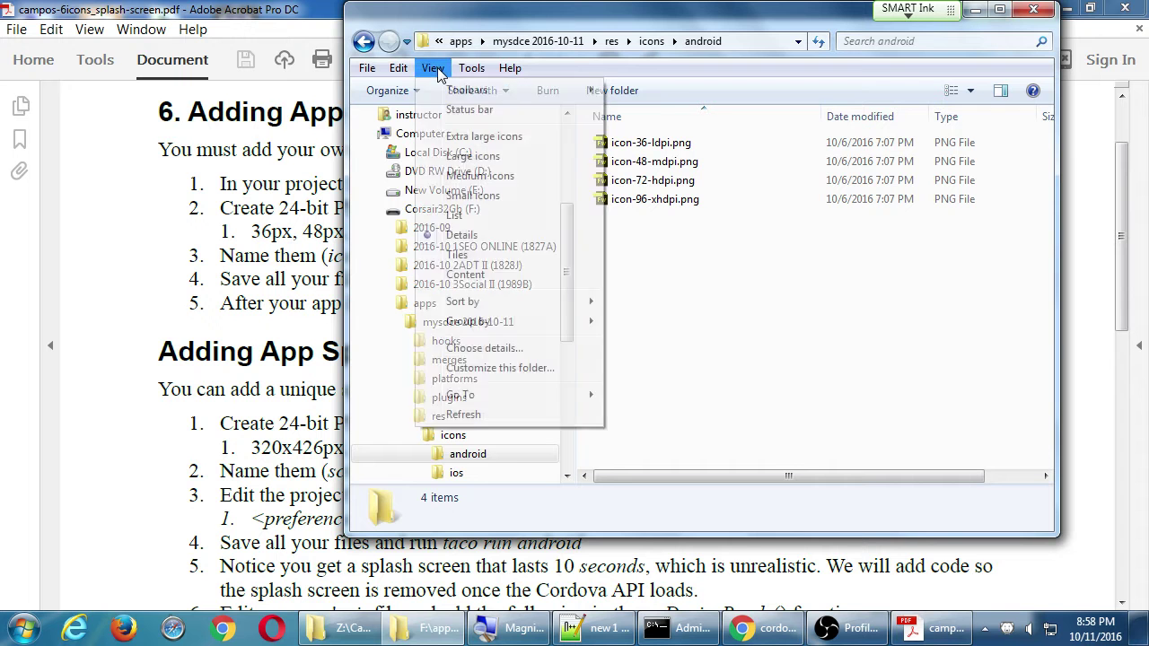
click(468, 158)
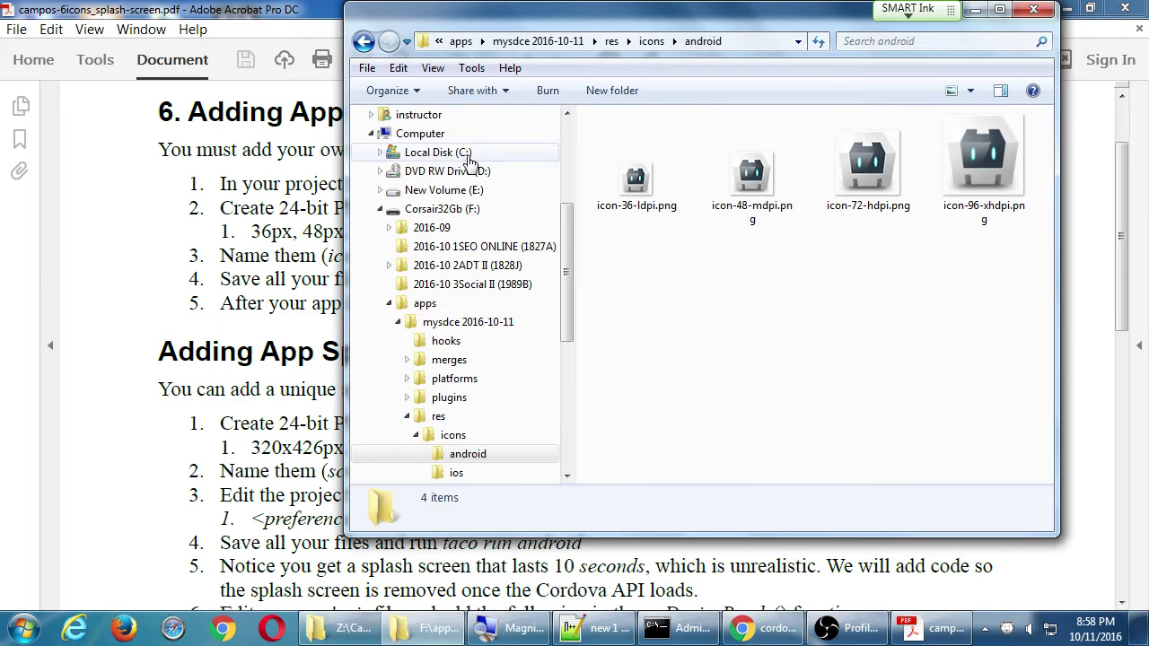
click(435, 70)
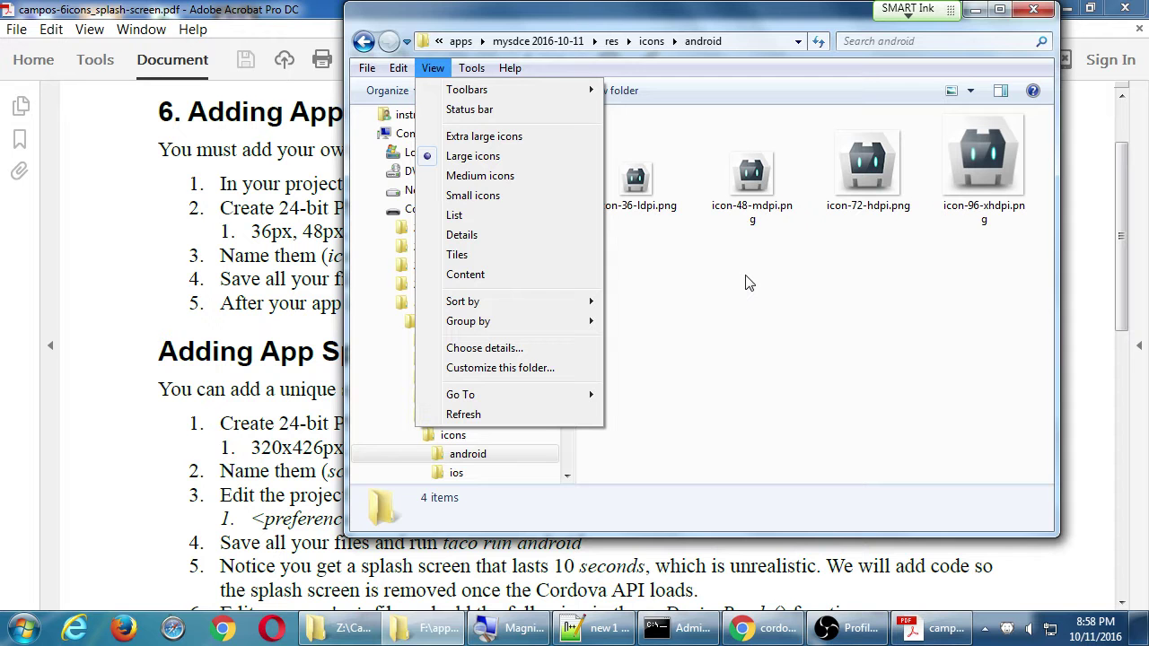
click(308, 8)
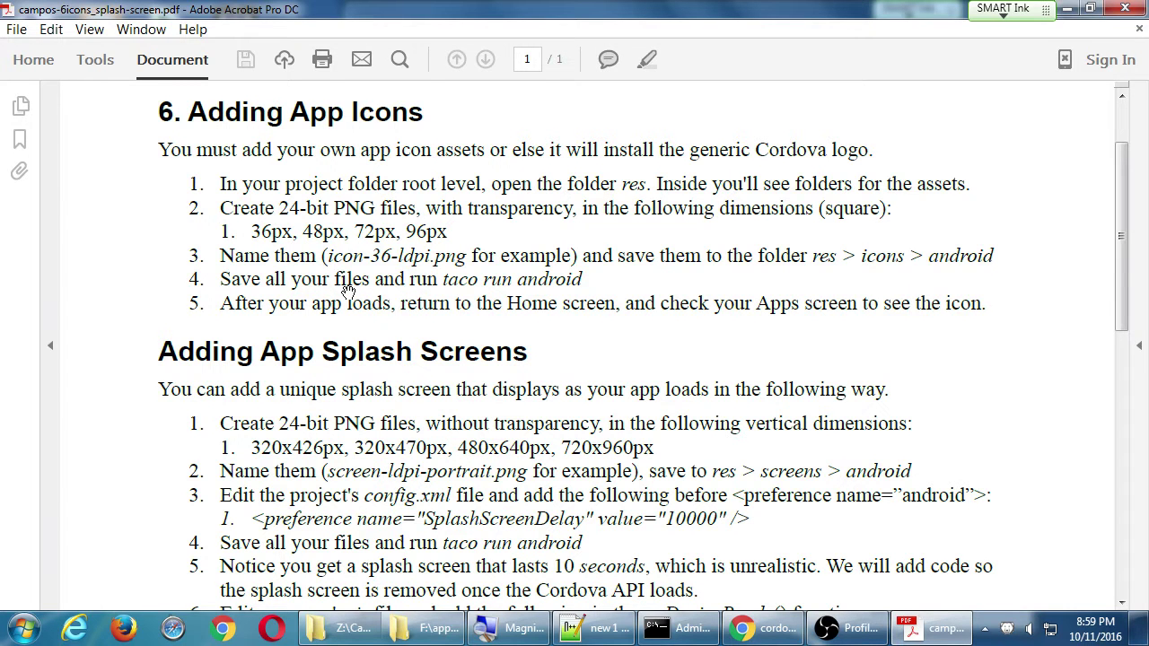
Search 'pho' from the Start menu and launch Adobe Photoshop CC 2015.
key(super+d)
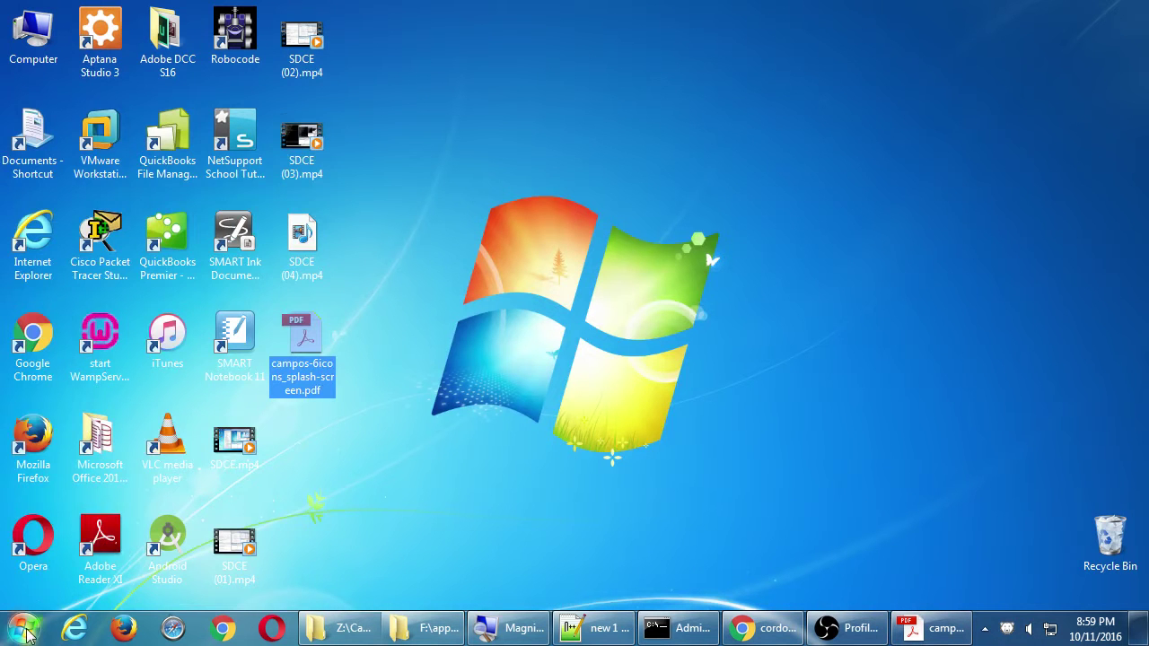
click(24, 628)
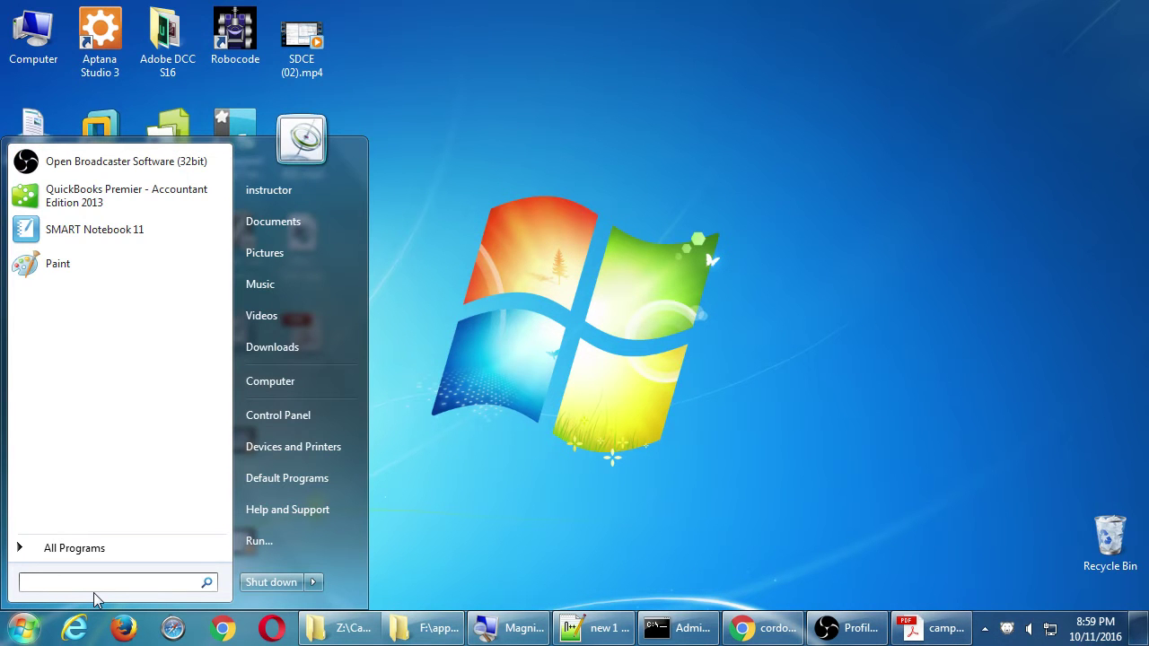
text(pho)
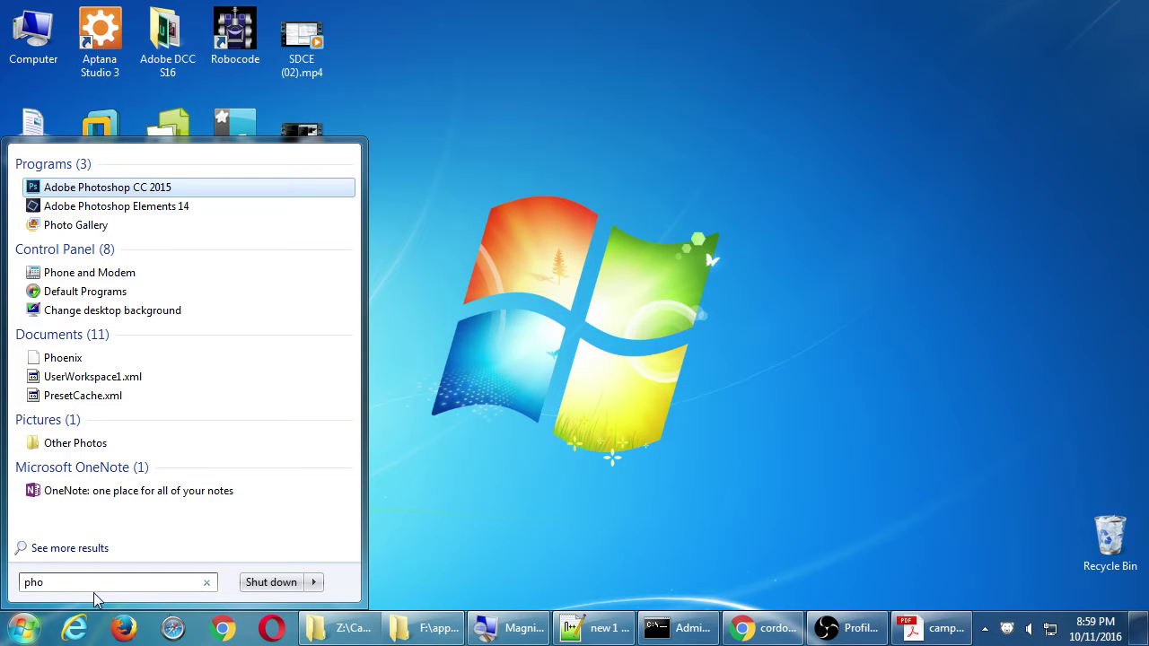
key(Down)
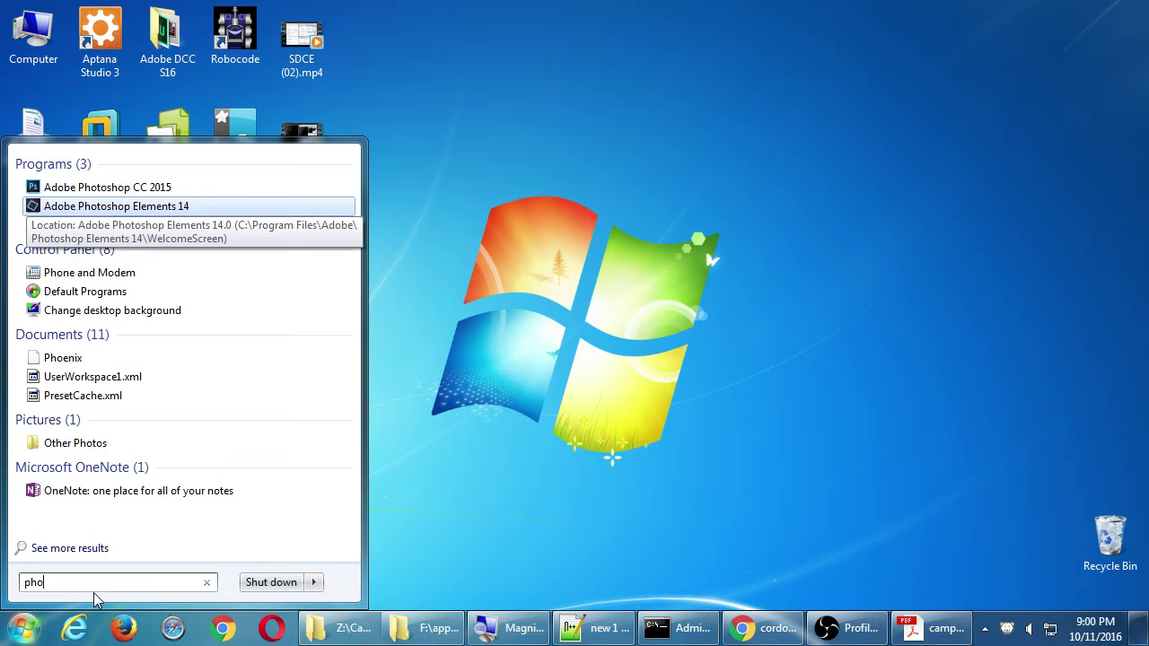
key(Up)
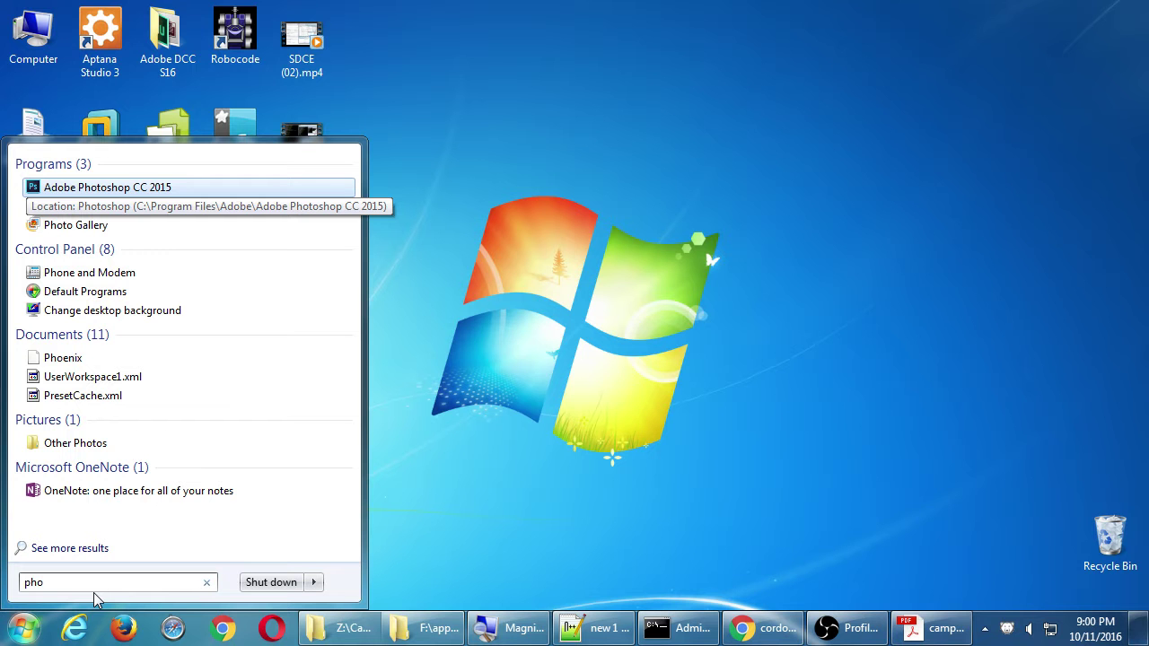
key(Return)
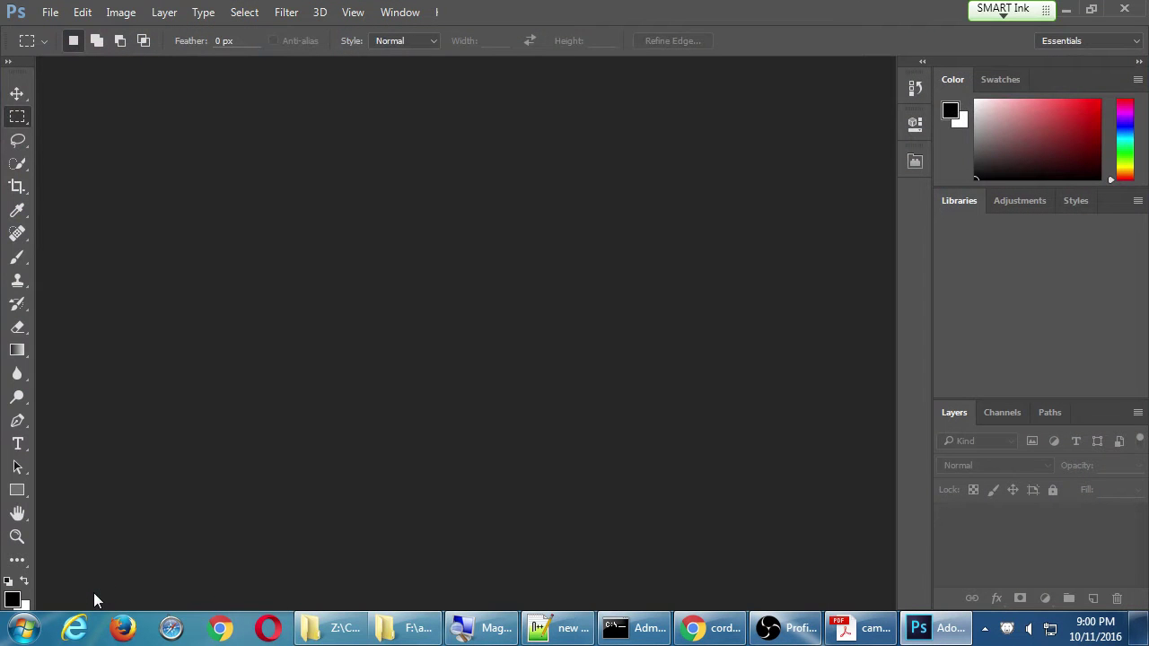
Move the android icons window aside, browse icon-36-ldpi.png through icon-96-xhdpi.png, then bring Photoshop forward.
click(412, 628)
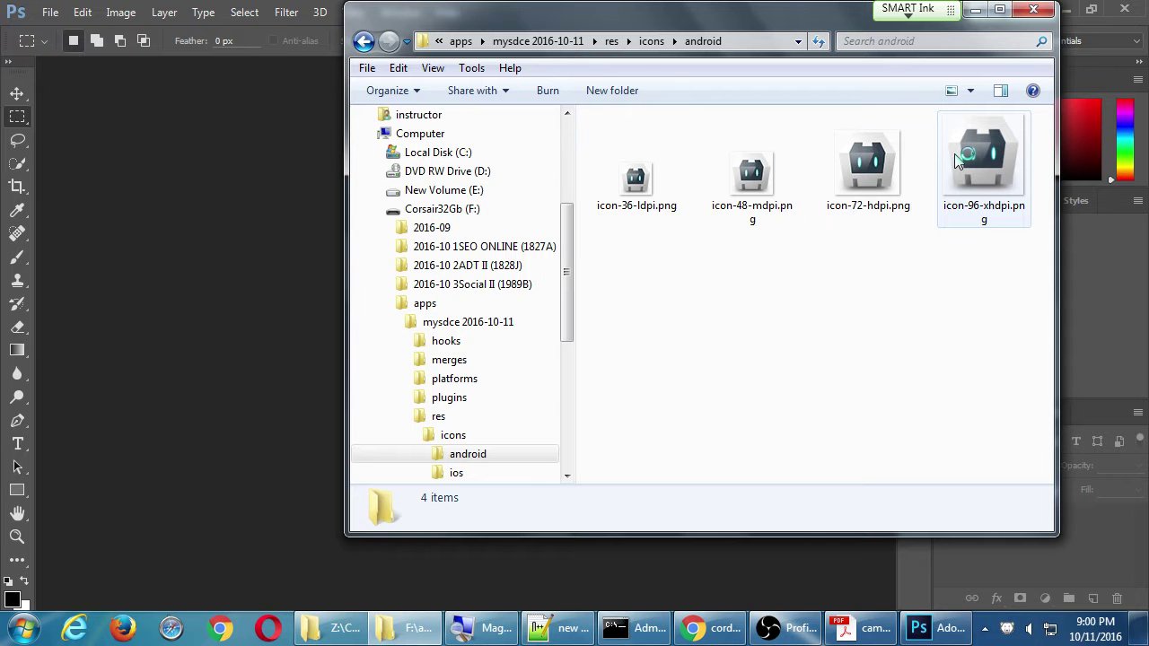
drag(766, 24, 497, 105)
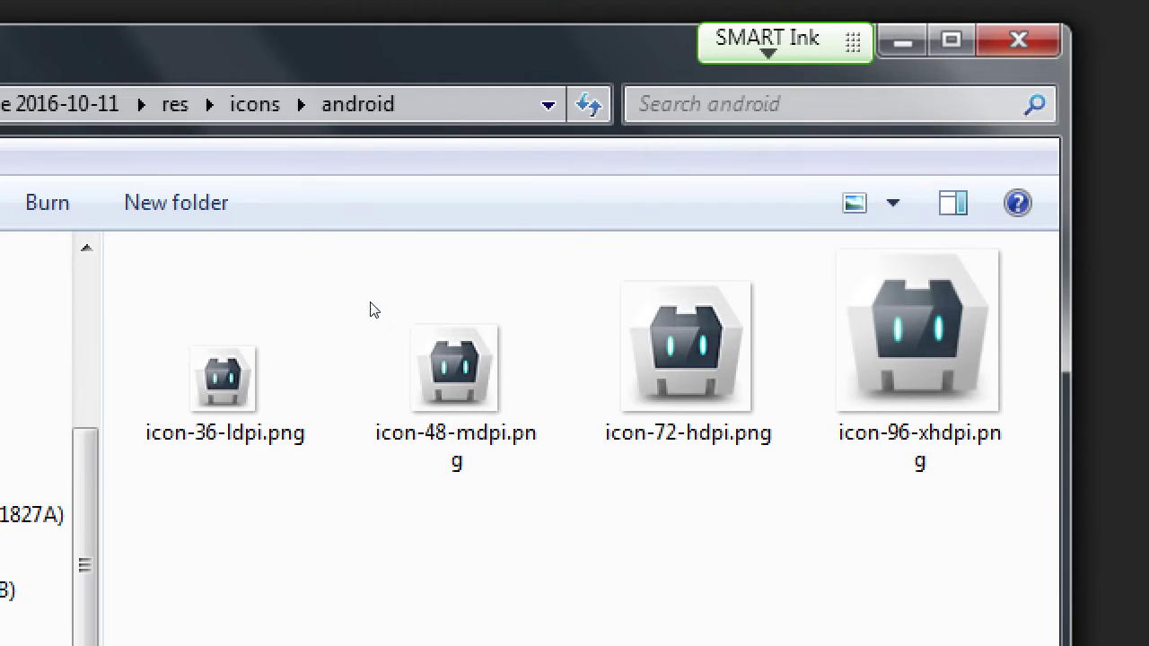
key(Down)
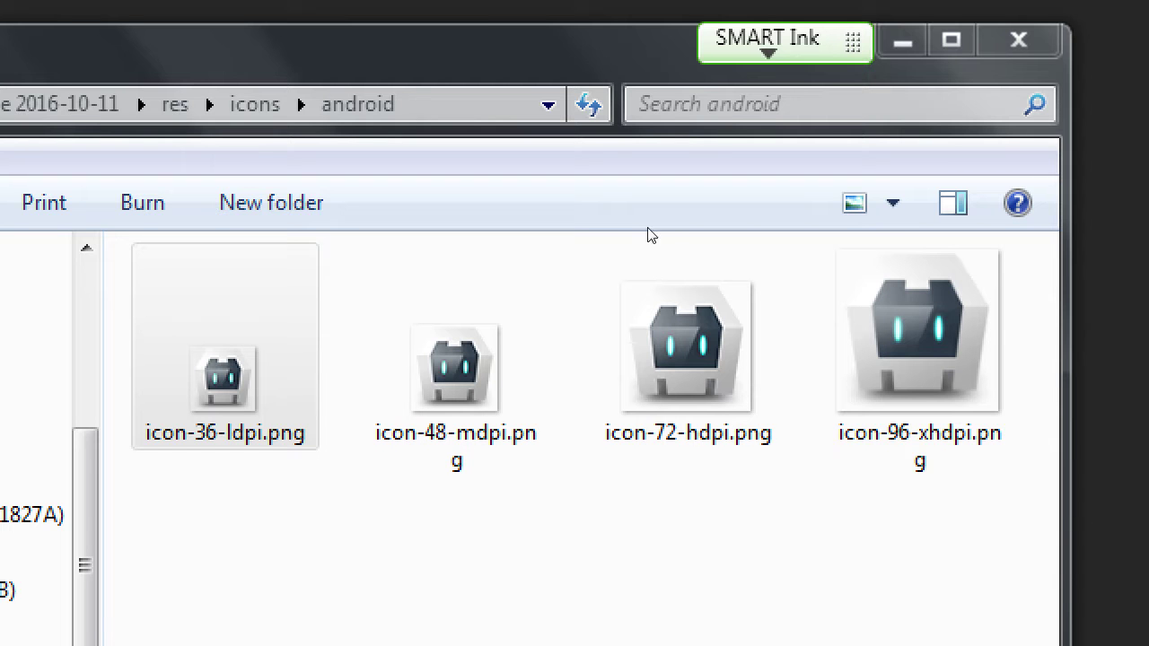
key(End)
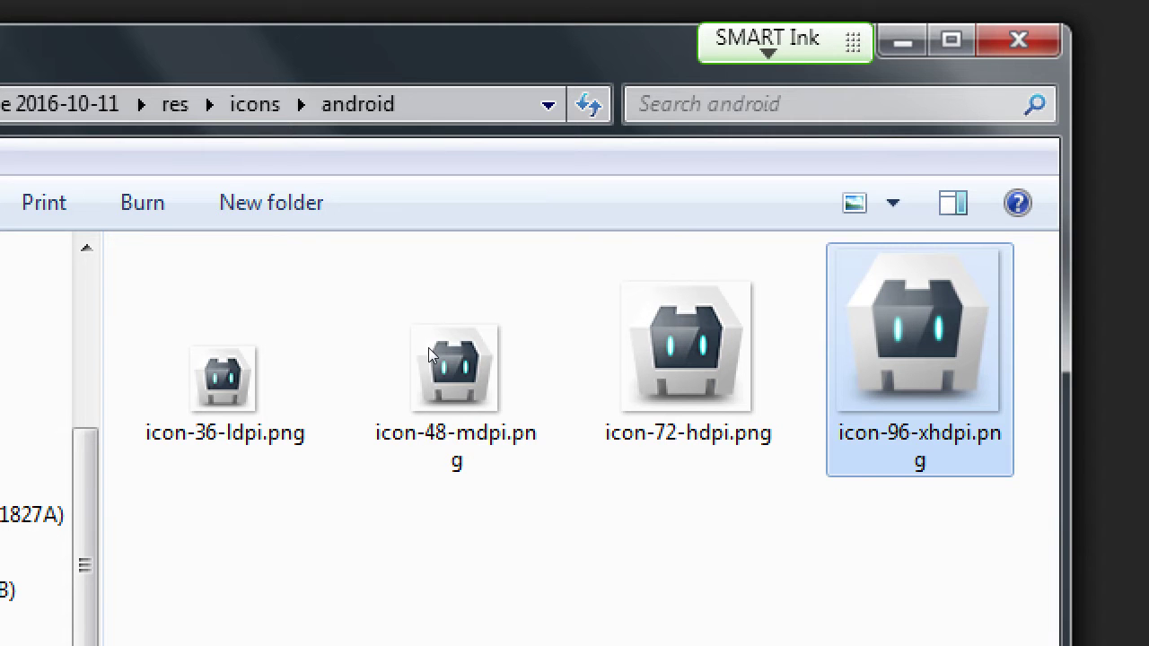
key(Home)
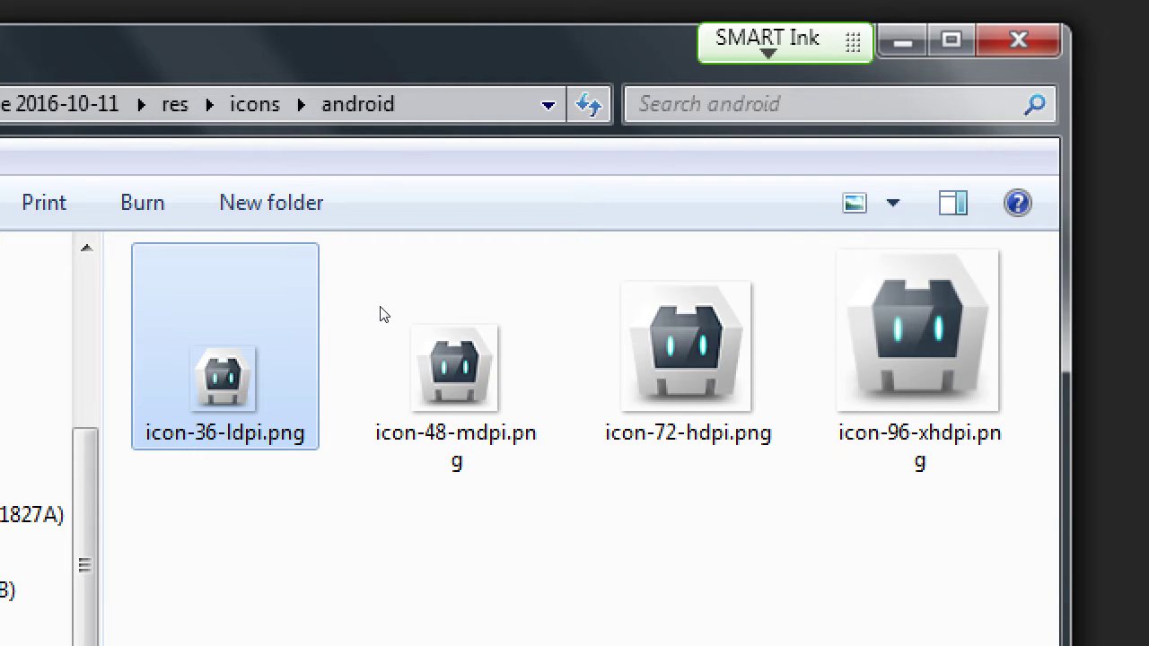
key(End)
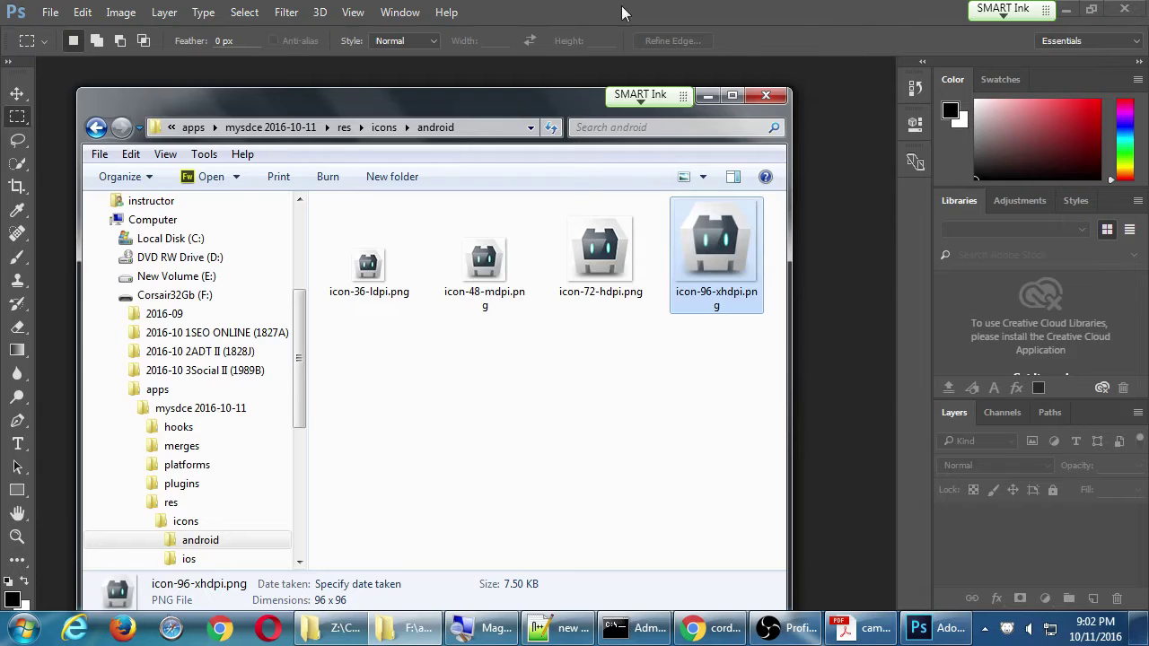
click(580, 7)
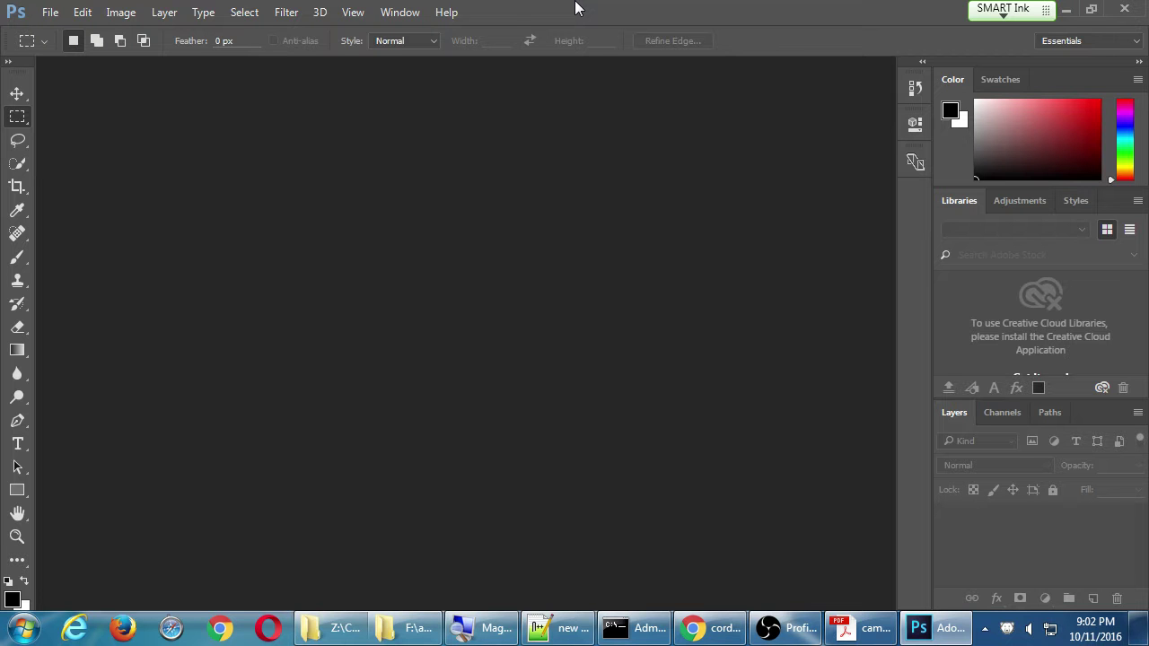
Start a new document with size units in Pixels and resolution 72.
click(50, 14)
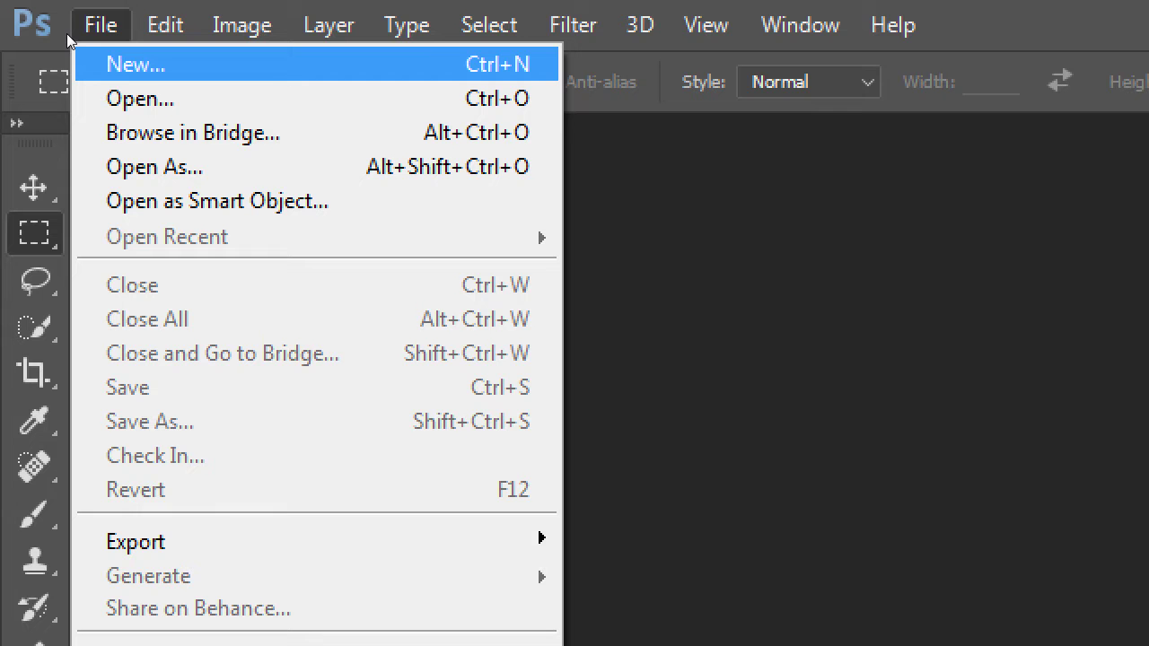
key(Return)
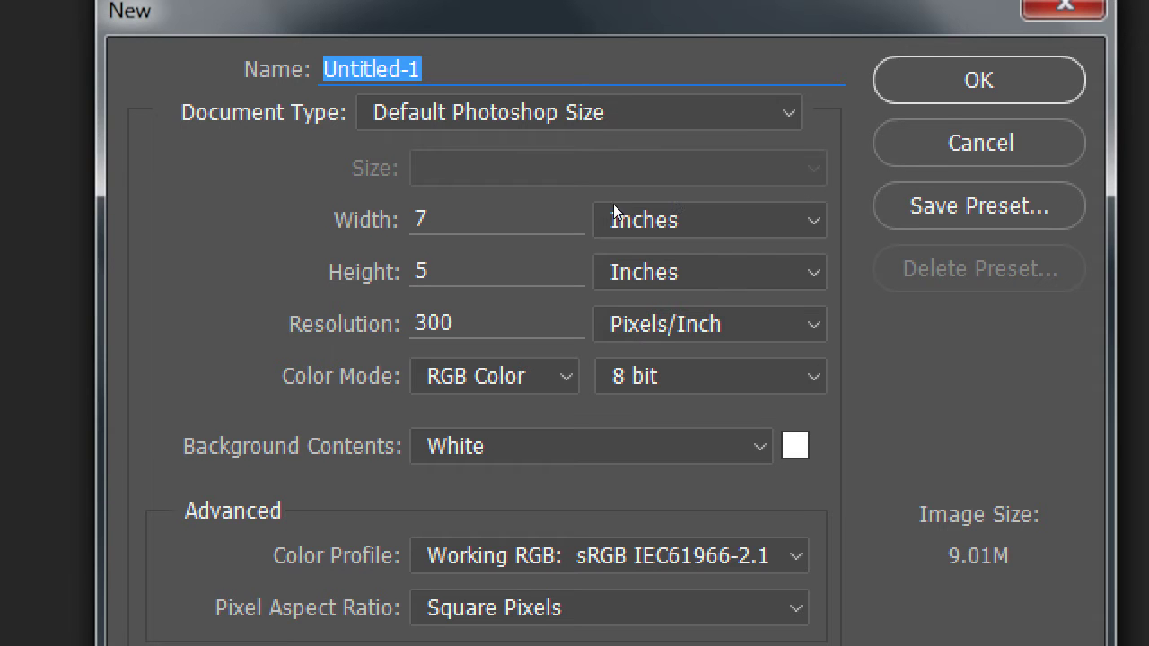
click(610, 215)
key(Up)
key(Return)
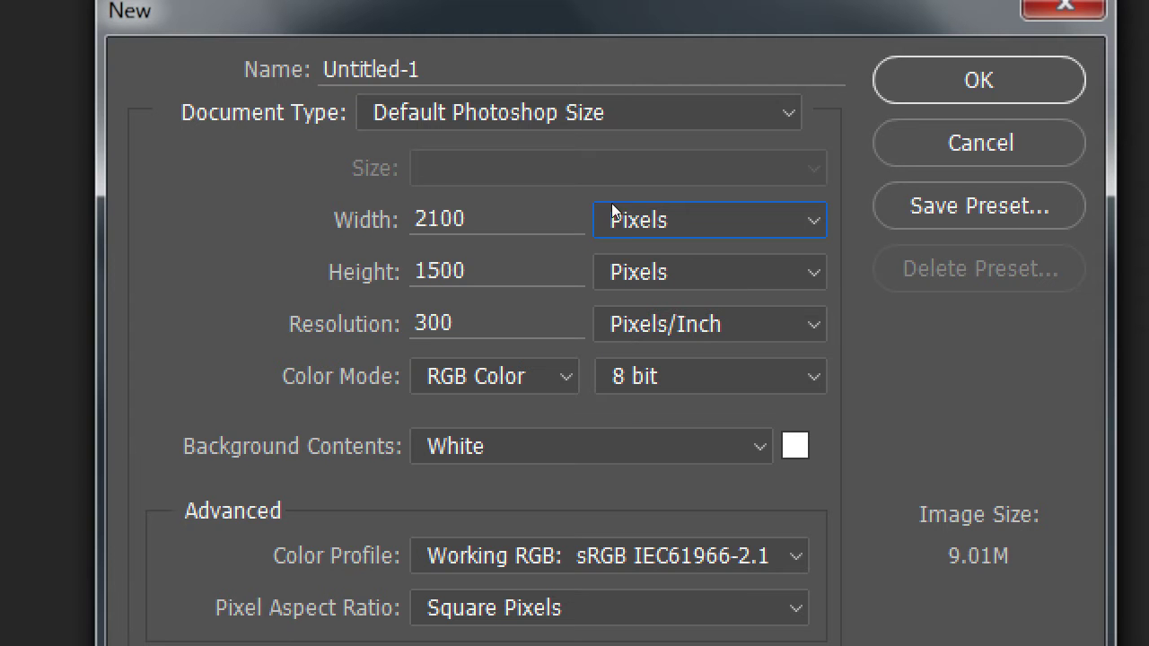
key(Tab)
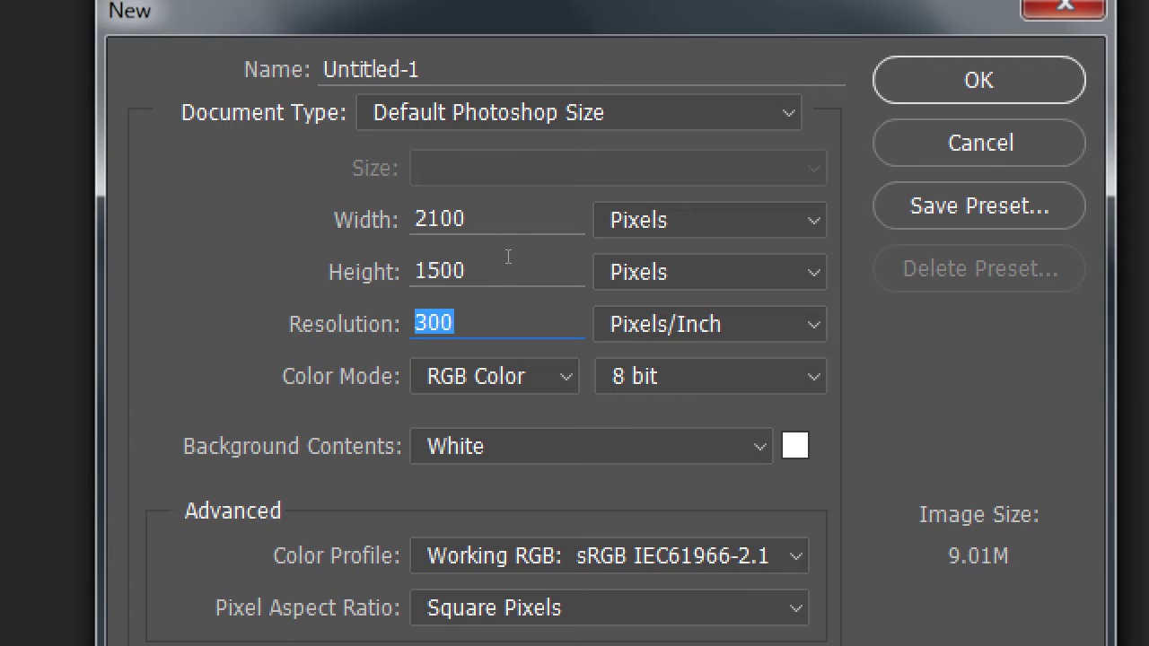
text(72)
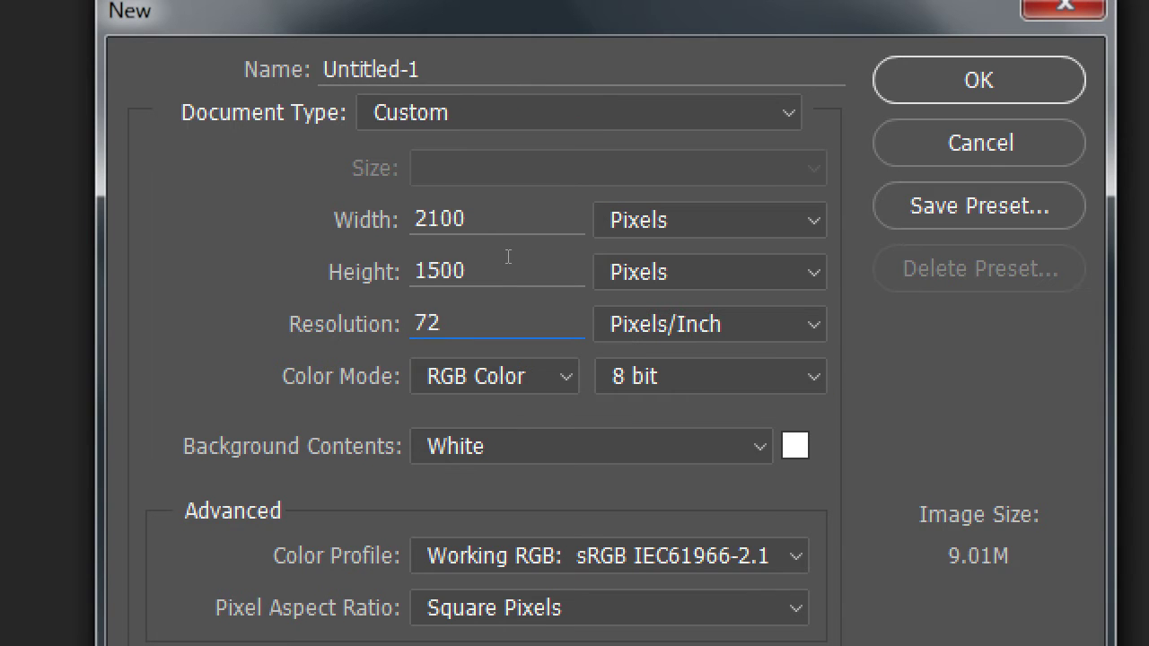
Set width and height to 512 pixels with a Transparent background.
click(499, 220)
key(ctrl+a)
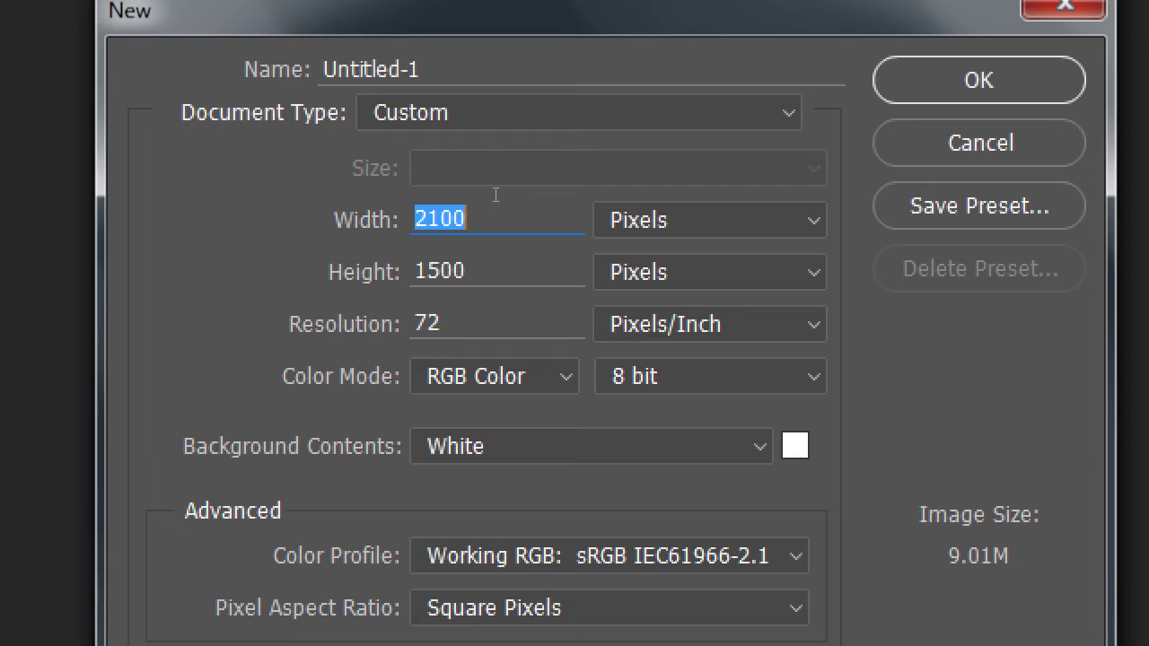
text(512)
key(Tab)
key(Tab)
text(512)
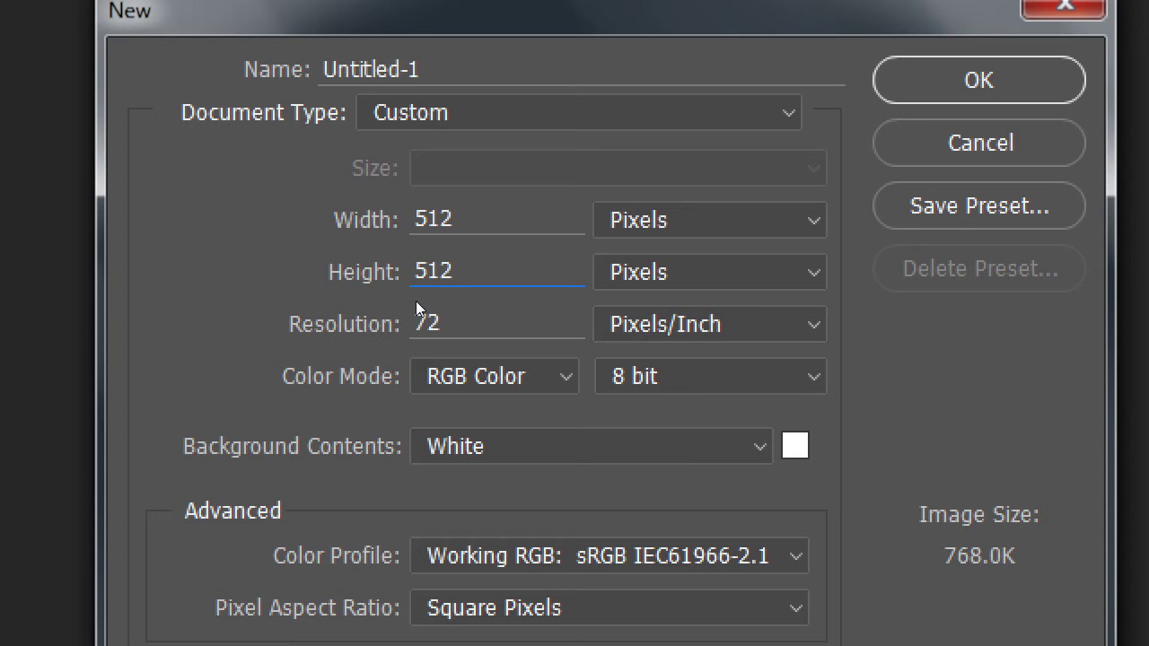
key(alt+Down)
key(Down)
key(Down)
key(Return)
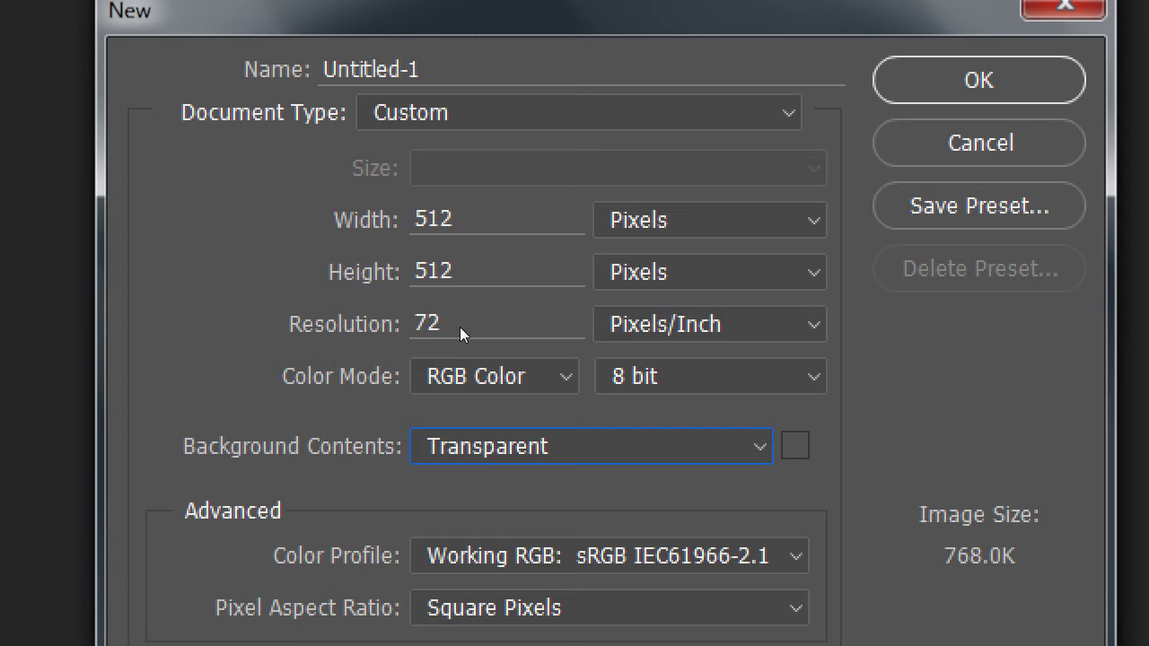
click(489, 216)
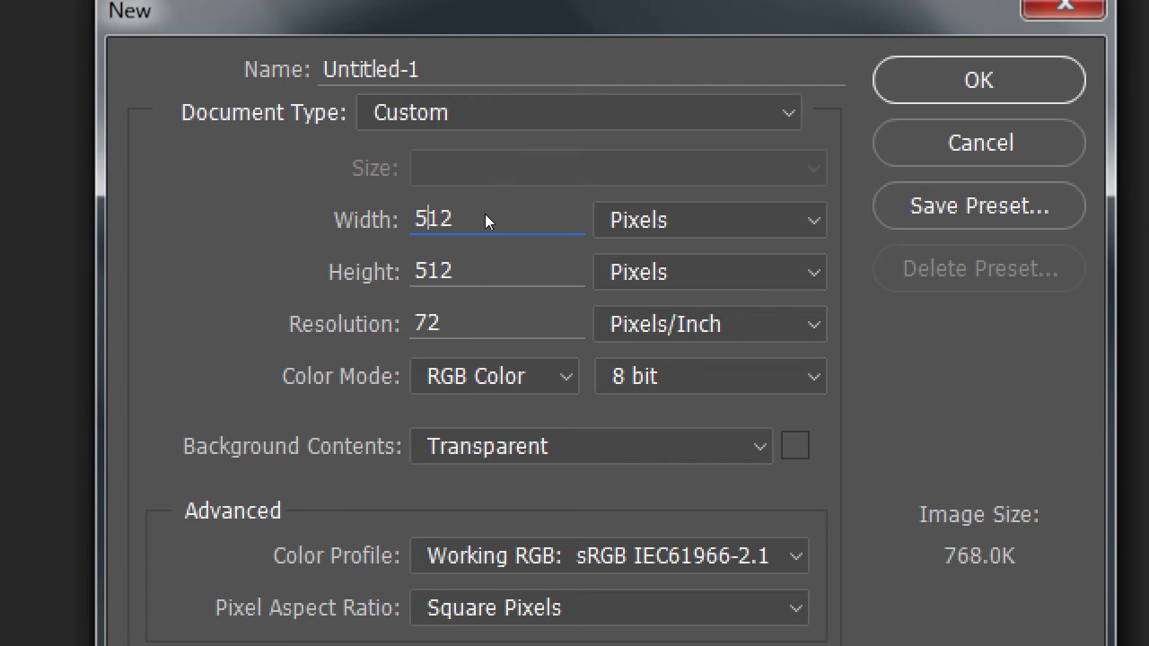
key(Tab)
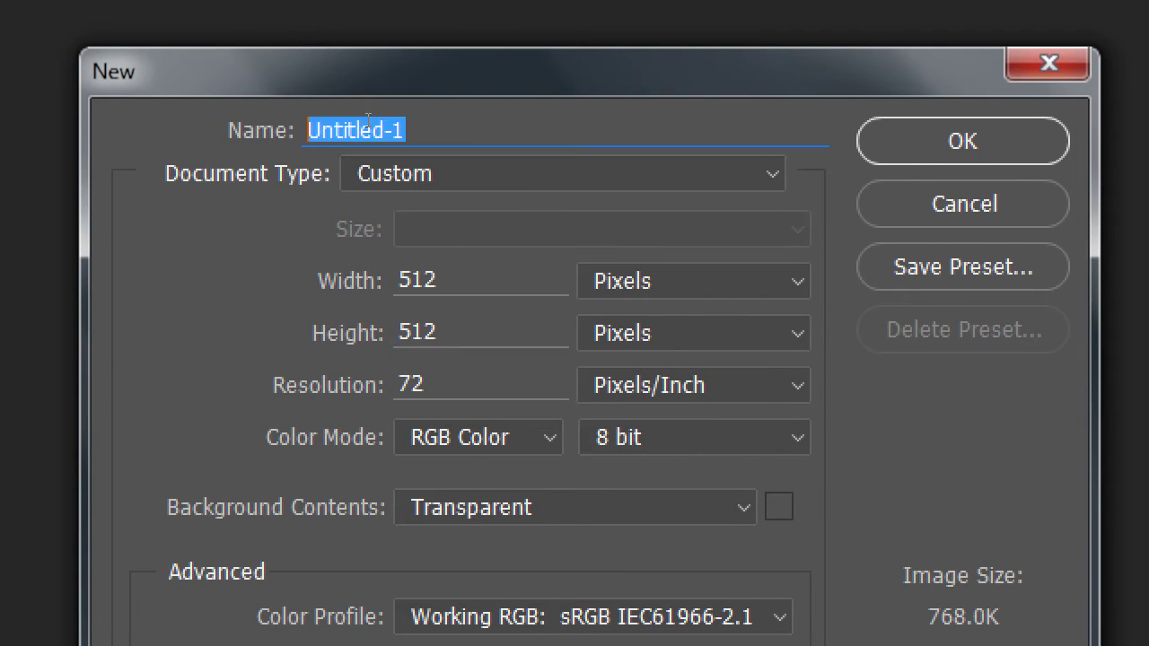
Name the new 512-pixel document icon-512px.
click(492, 117)
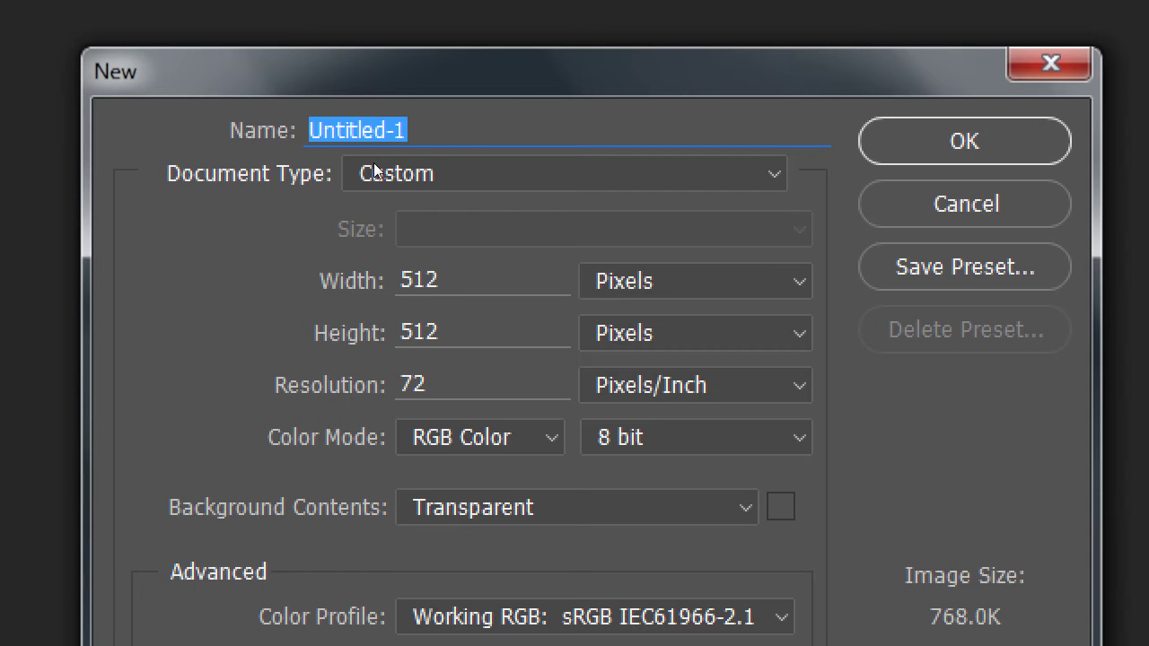
text(icn)
key(BackSpace)
text(on-5)
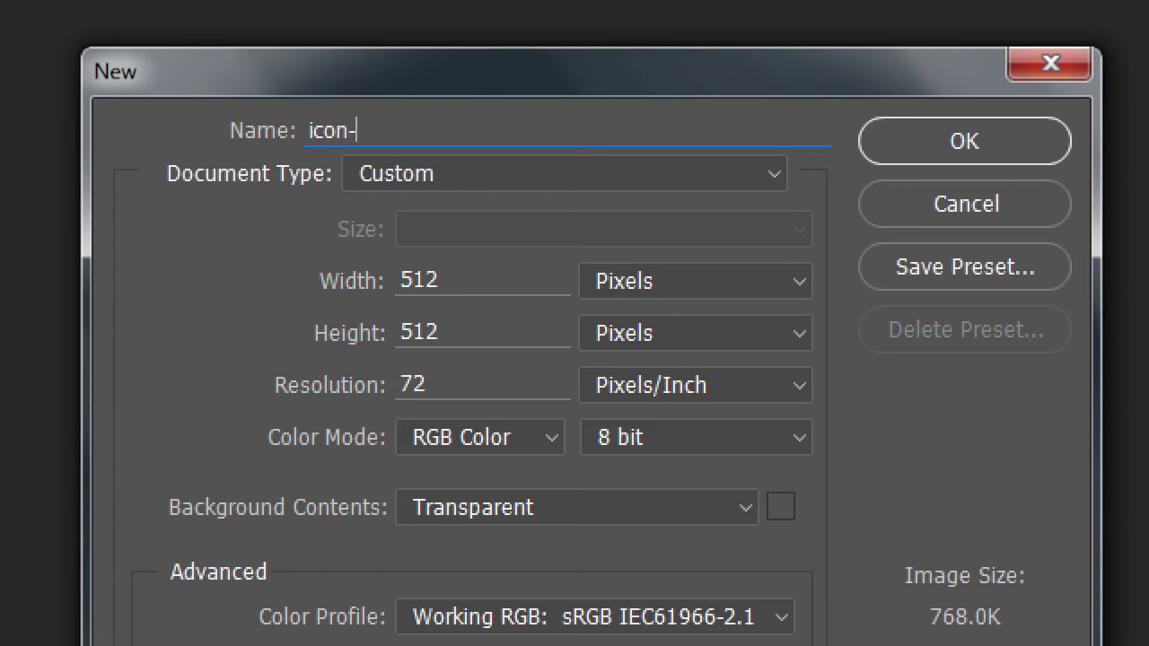
text(12)
text(px)
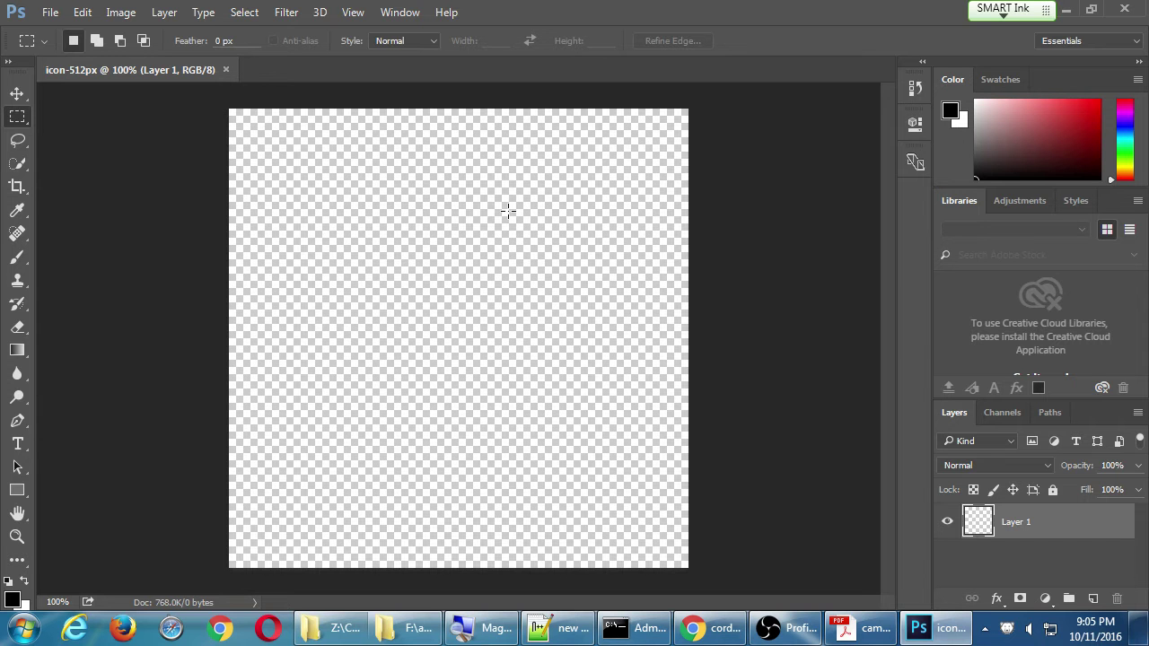
Glance at the File menu and close it without choosing a command.
click(54, 11)
click(56, 9)
Start Save As and browse to Corsair32Gb (F:) > 2016-10 2ADT II (1828J).
click(50, 13)
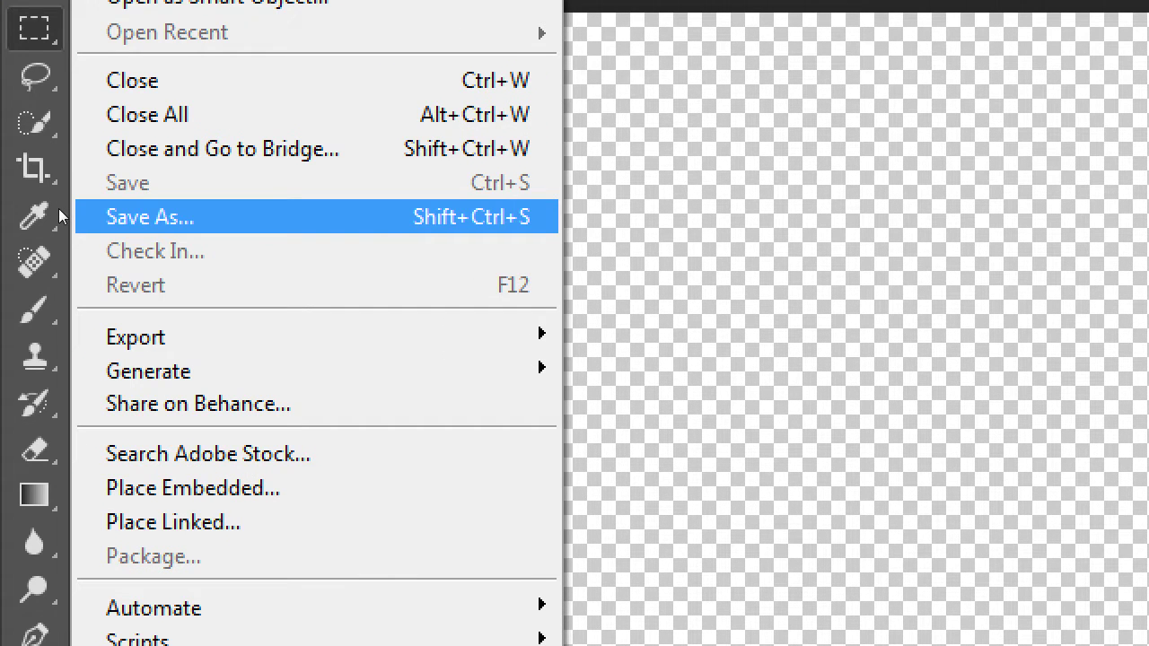
click(112, 218)
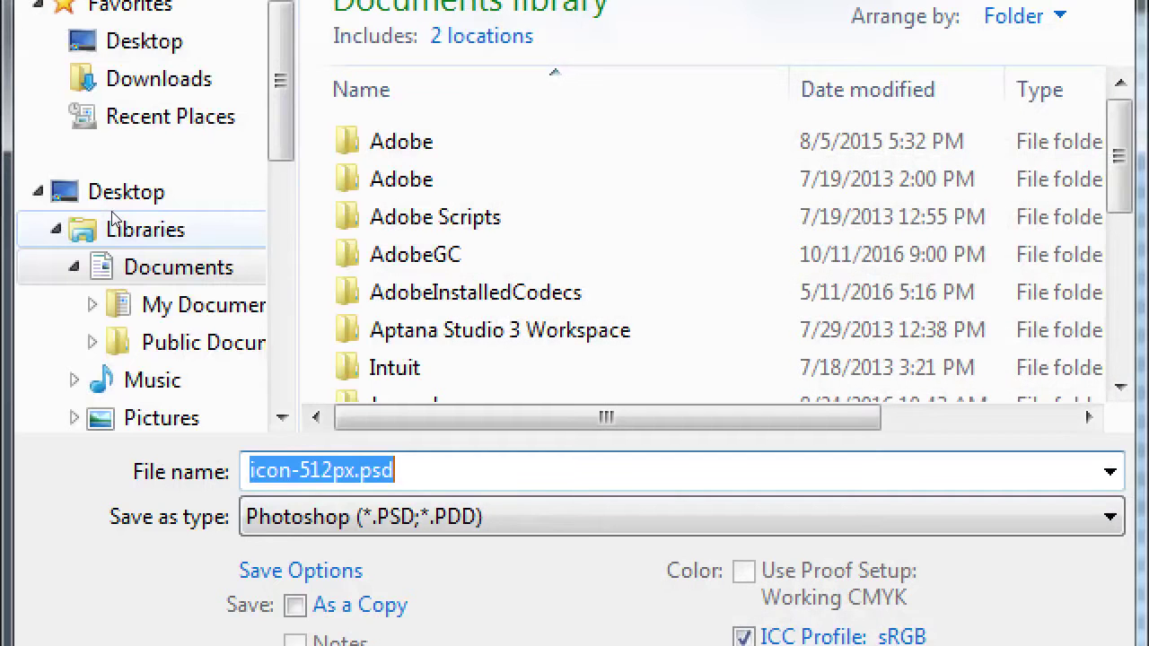
click(32, 221)
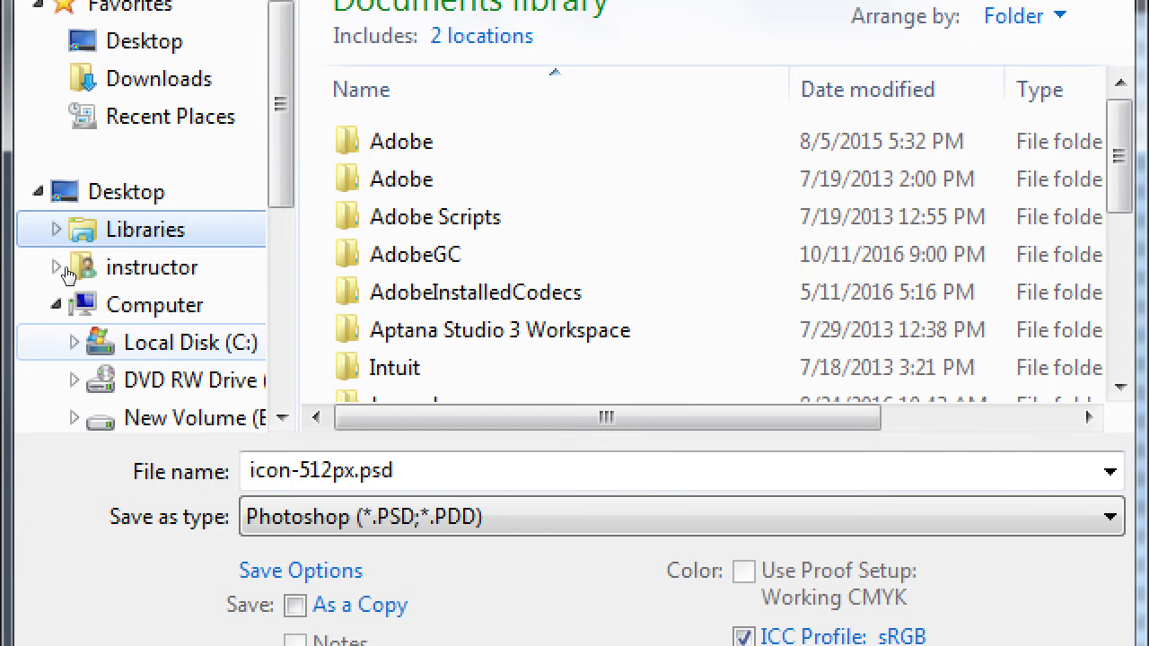
scroll(137, 279, down, 4)
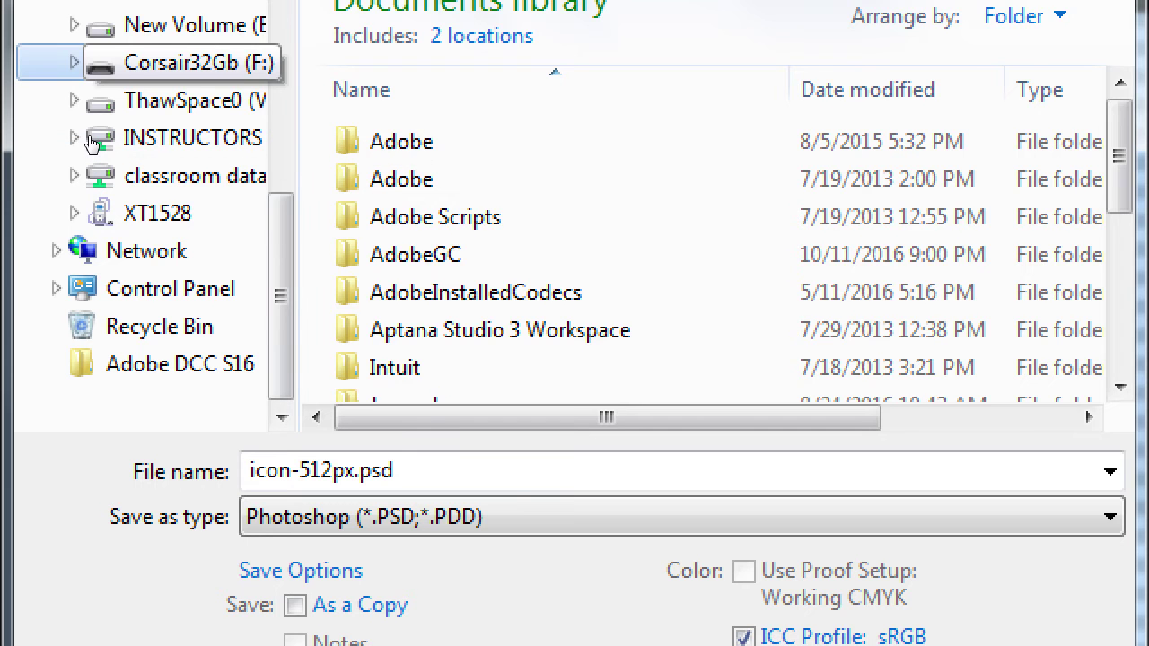
click(89, 63)
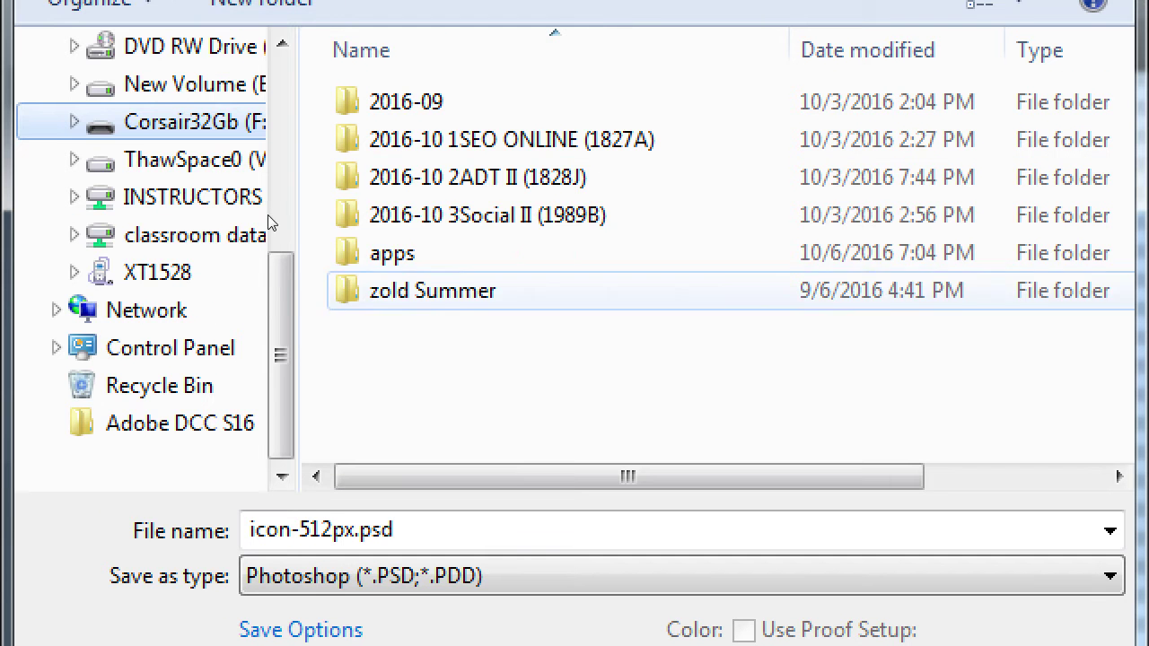
key(Return)
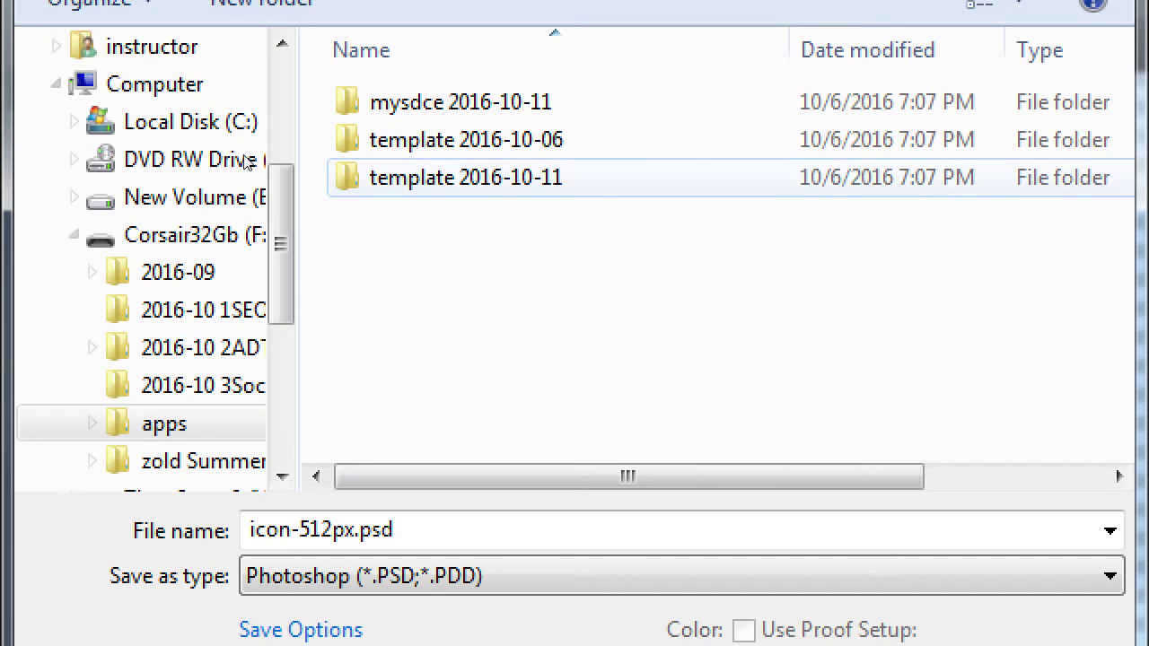
key(BackSpace)
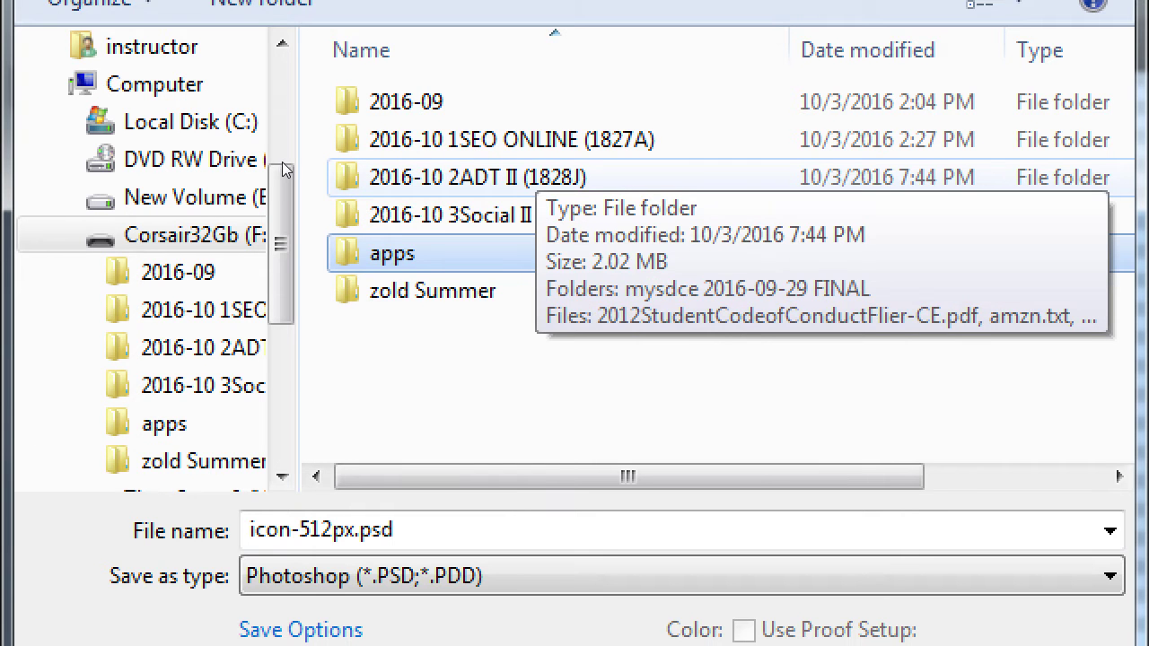
key(Up)
key(Up)
key(Return)
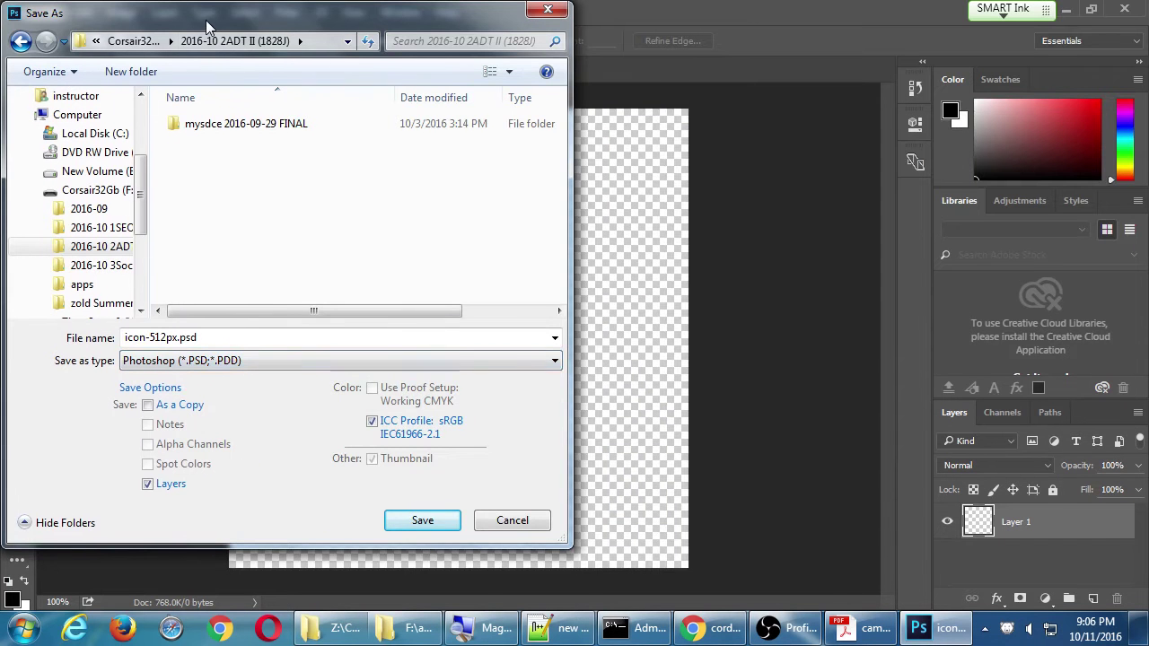
Save as icon-512px.psd there, keeping maximum compatibility in Photoshop Format Options.
drag(209, 19, 247, 32)
click(463, 533)
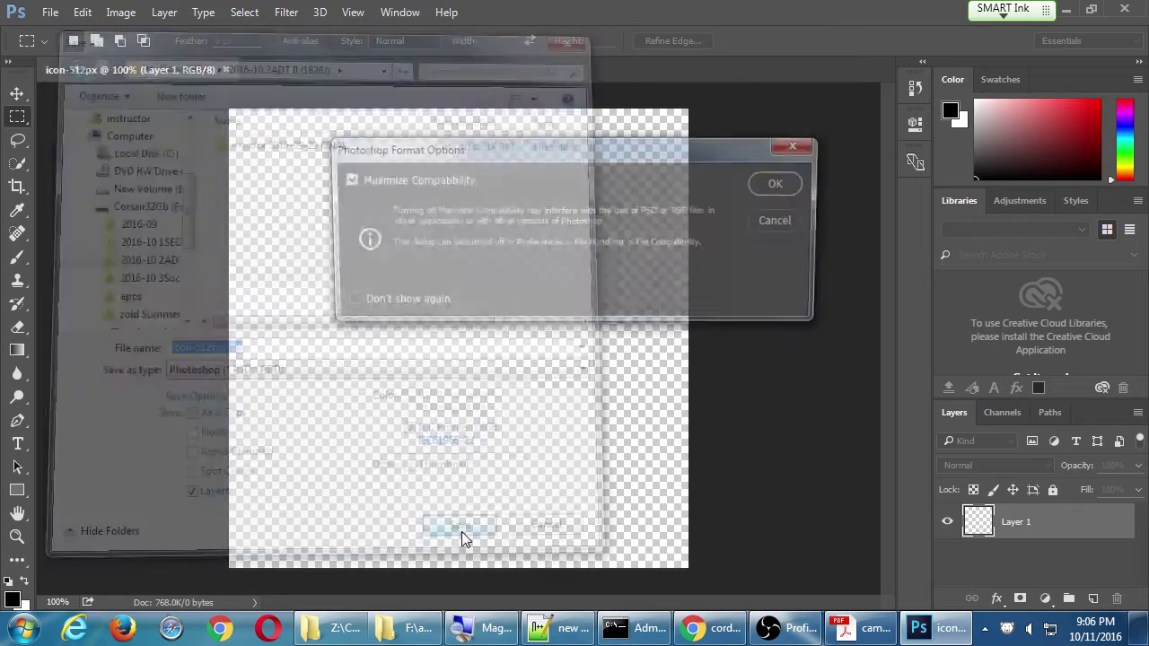
drag(451, 167, 397, 169)
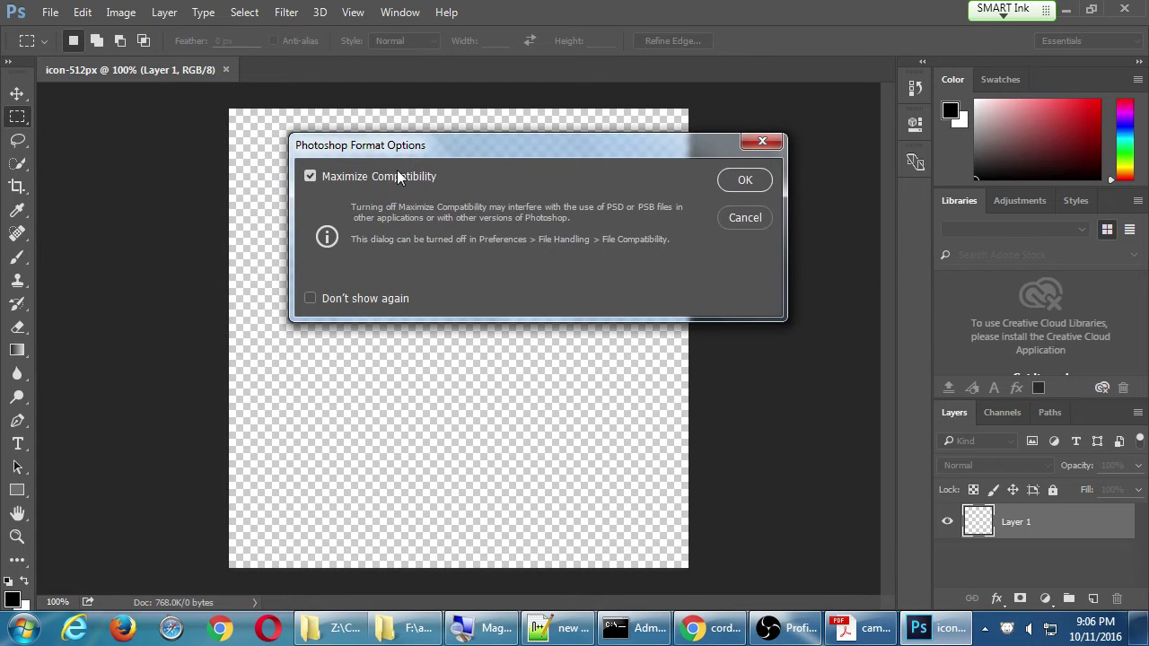
click(734, 180)
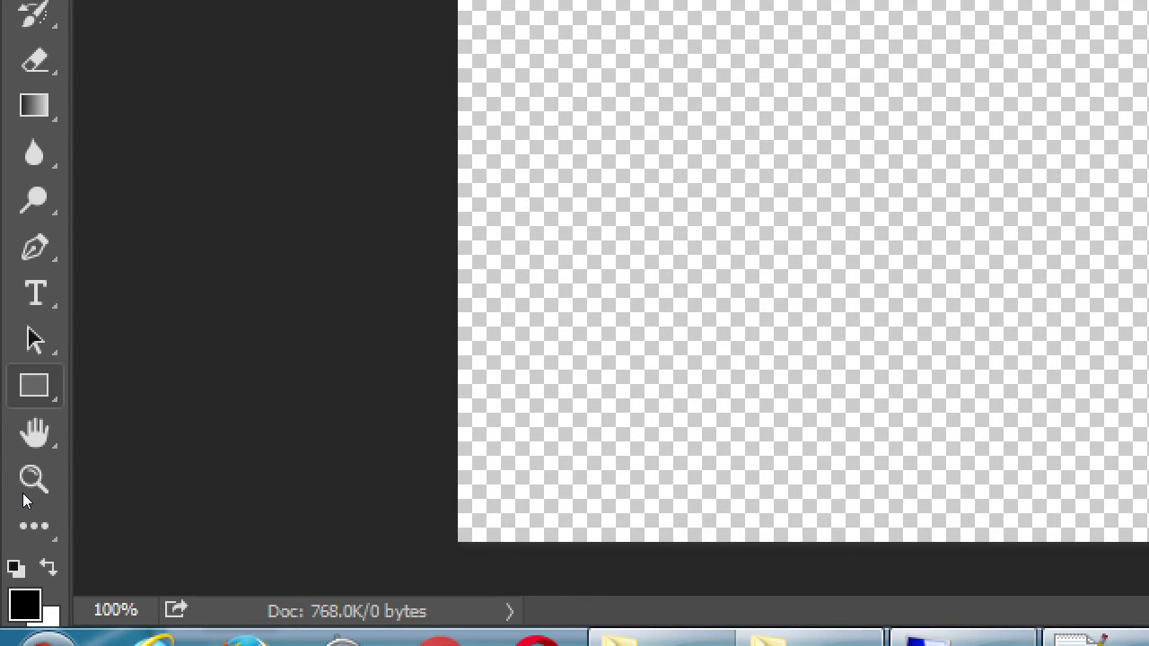
Switch the shape tool from Rectangle to the Custom Shape Tool (U).
click(35, 387)
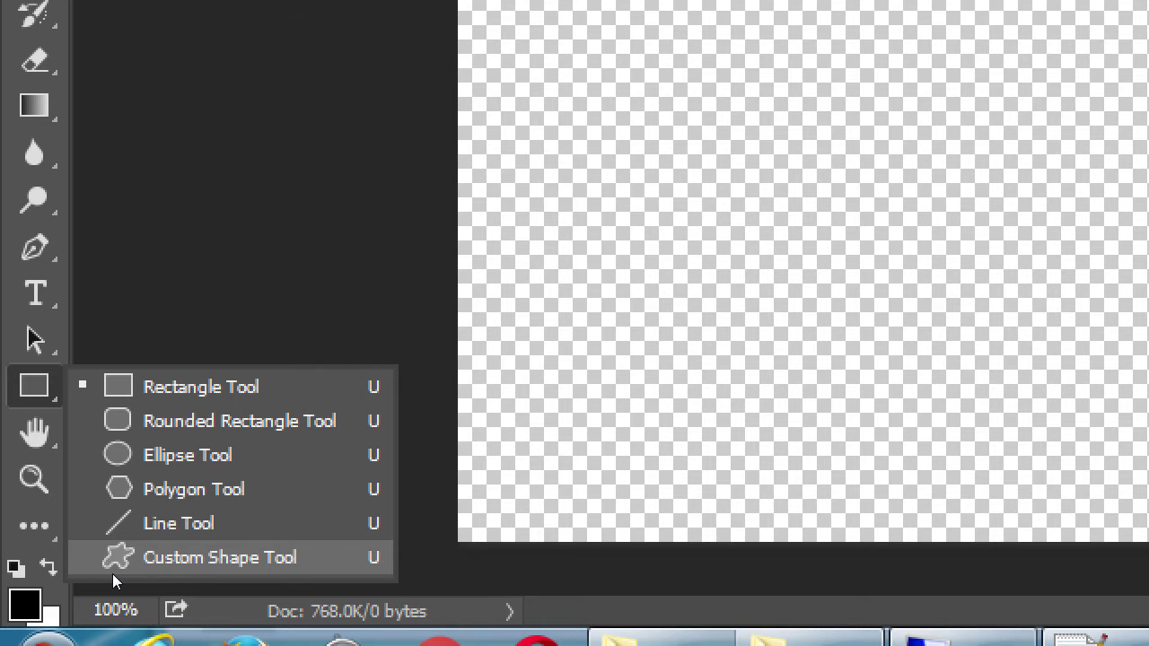
click(92, 396)
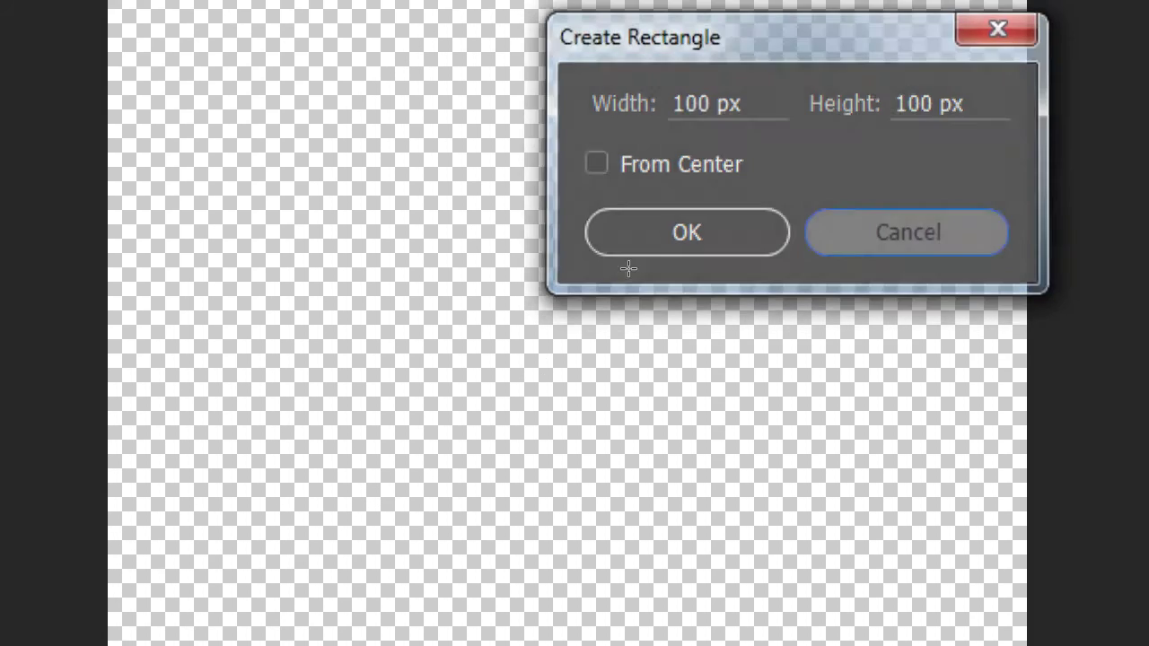
key(Return)
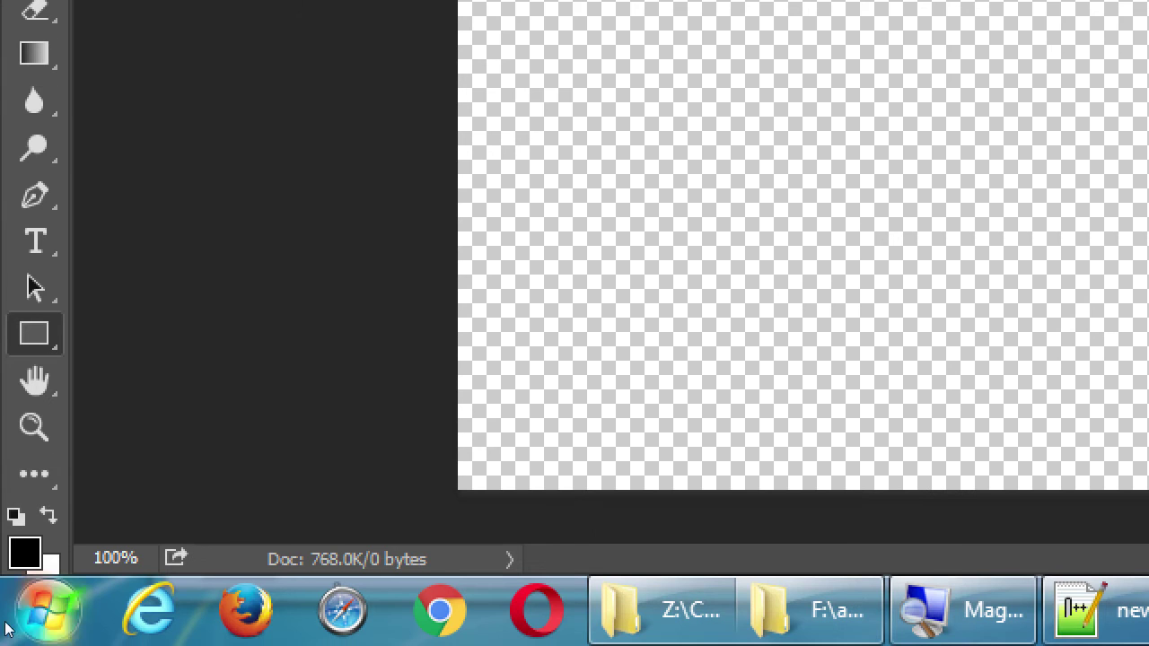
right_click(34, 490)
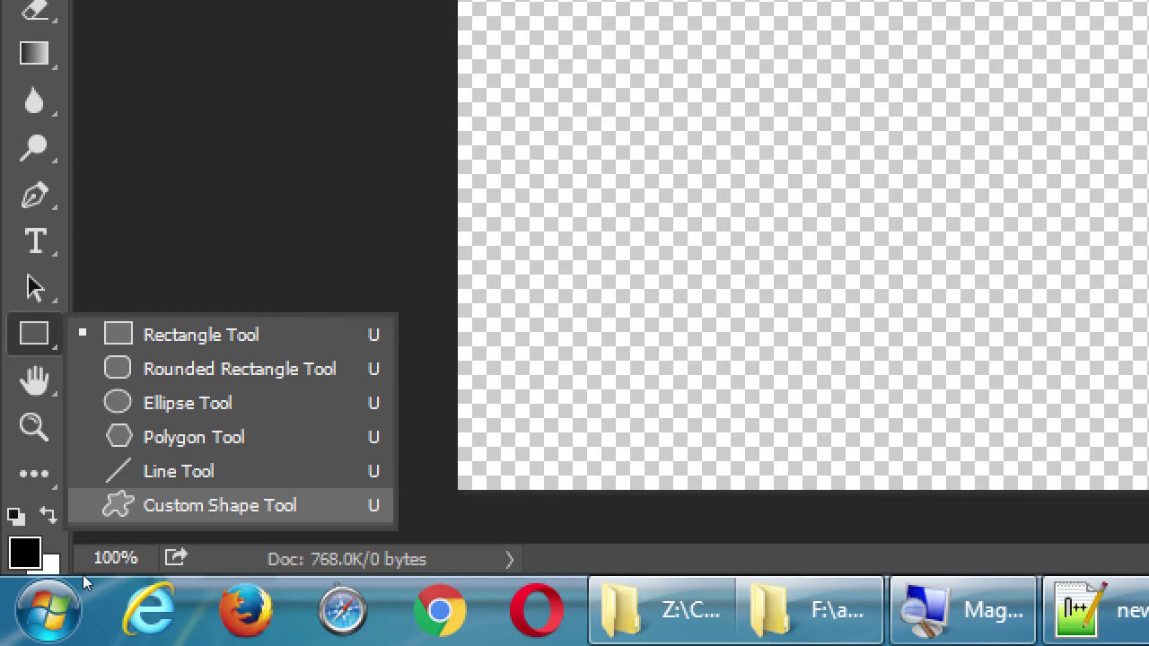
key(Return)
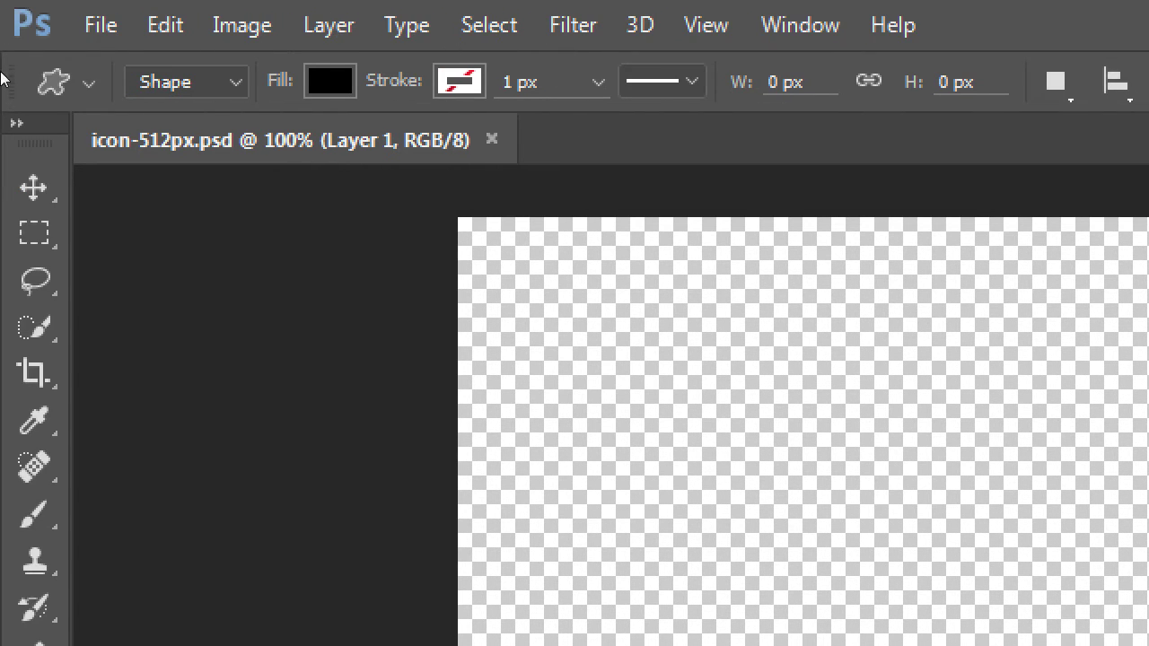
key(v)
Set the shape fill to green, draw a large trial arrow, and undo it.
click(330, 81)
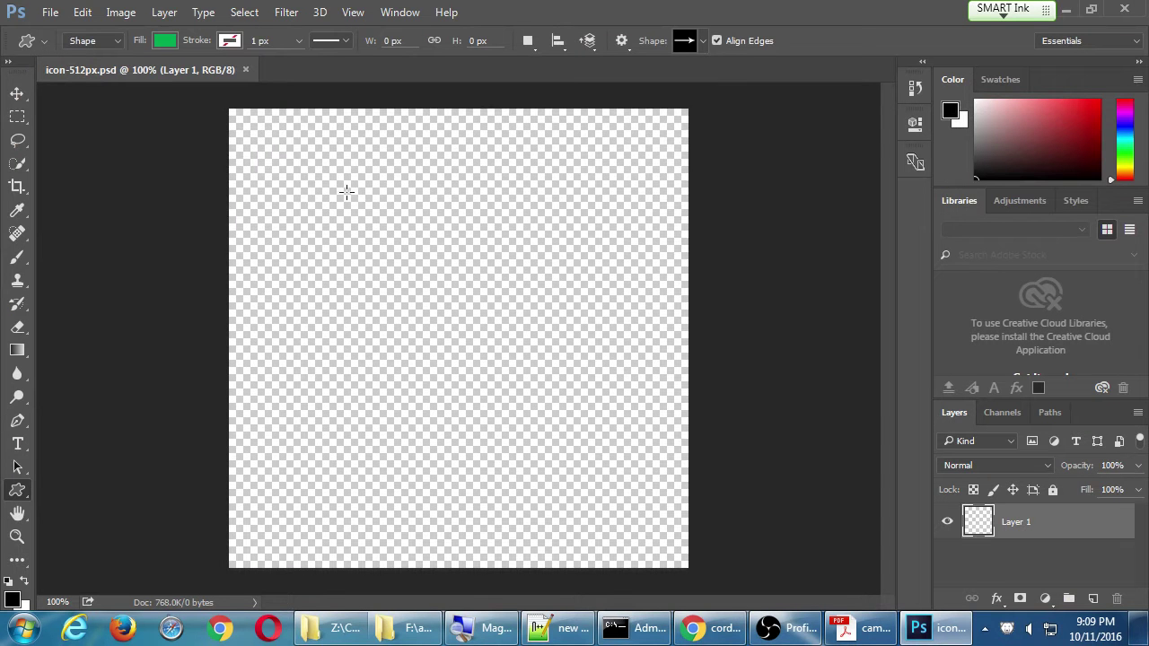
drag(259, 190, 641, 443)
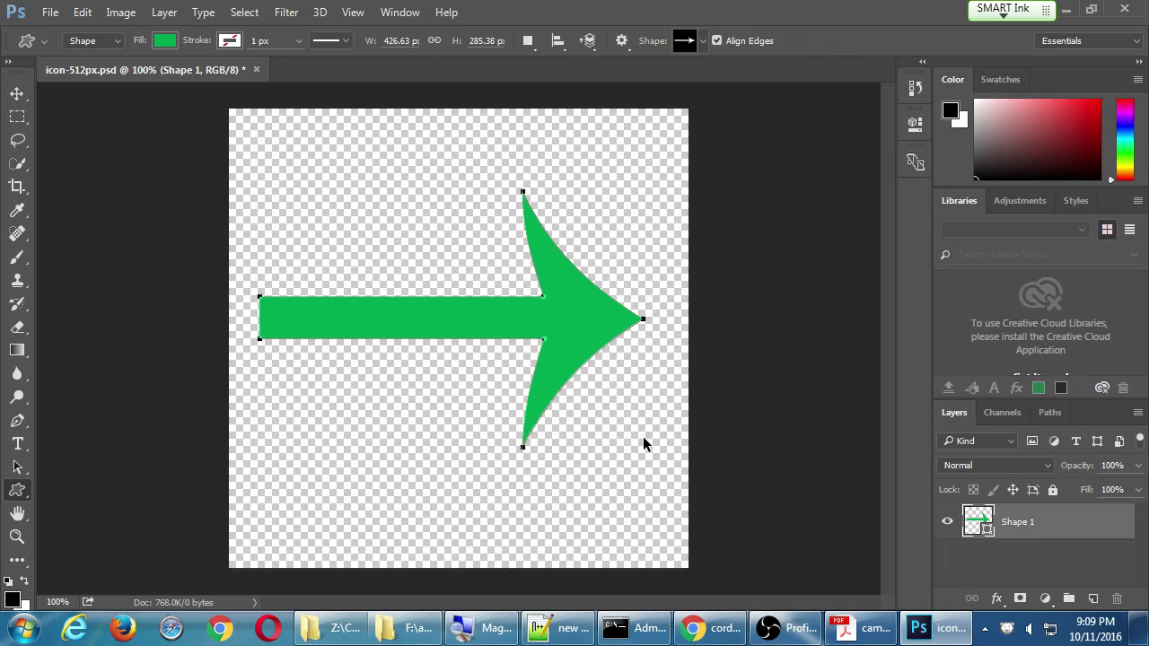
key(ctrl+z)
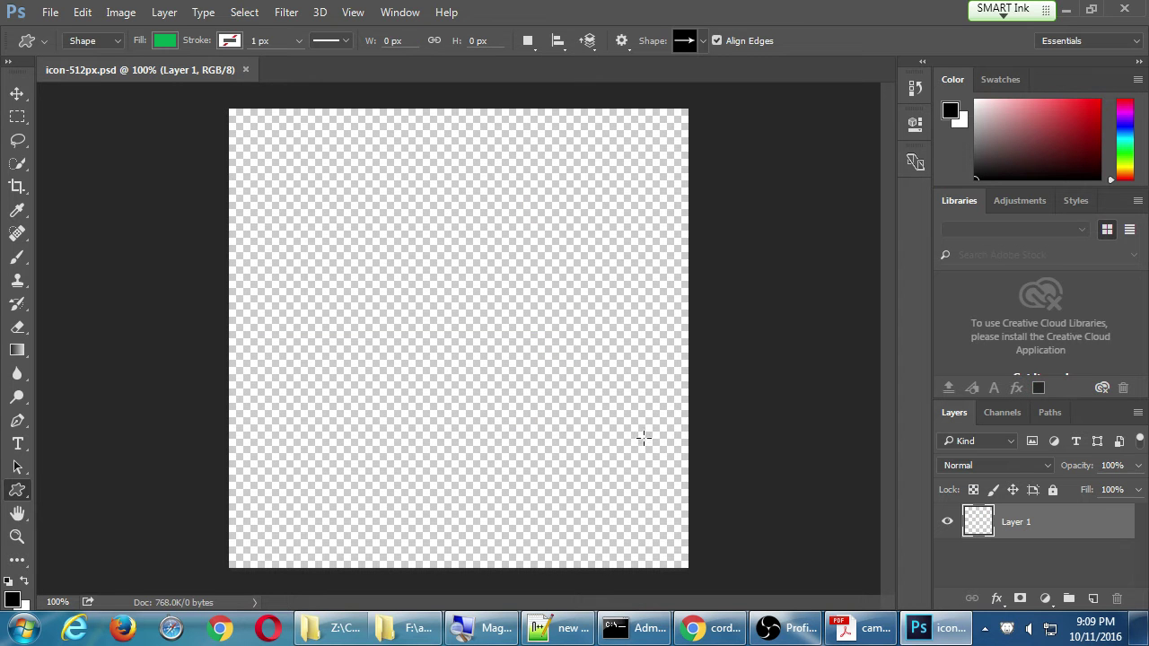
Draw another arrow near the canvas top and remove it with Edit > Undo.
click(79, 11)
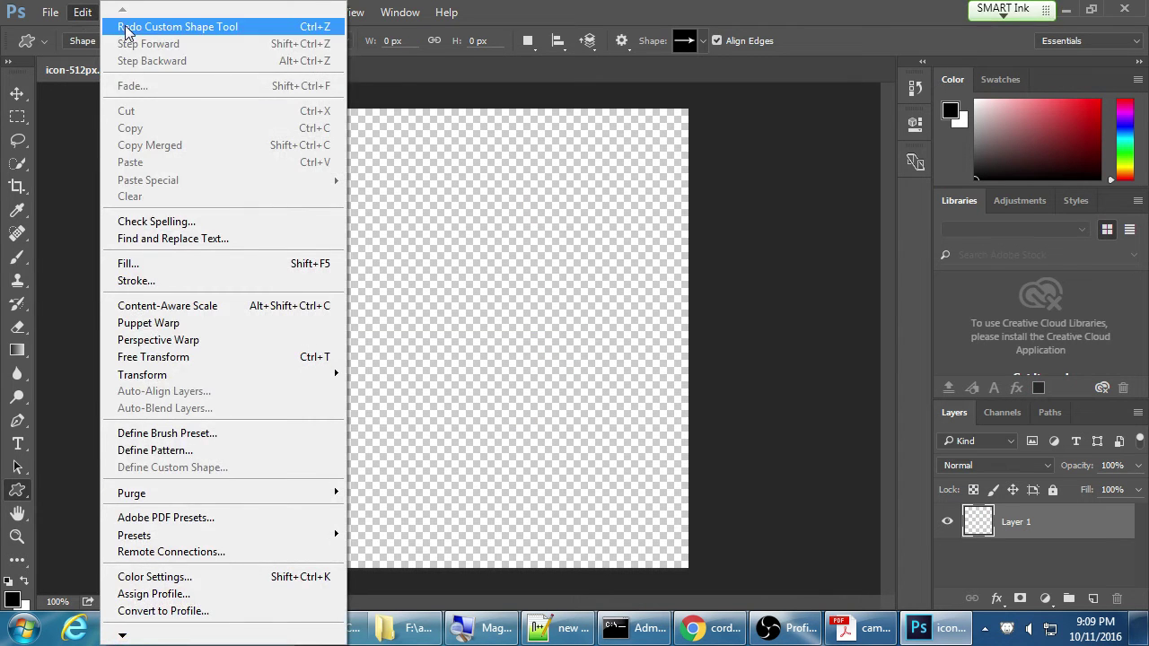
click(82, 12)
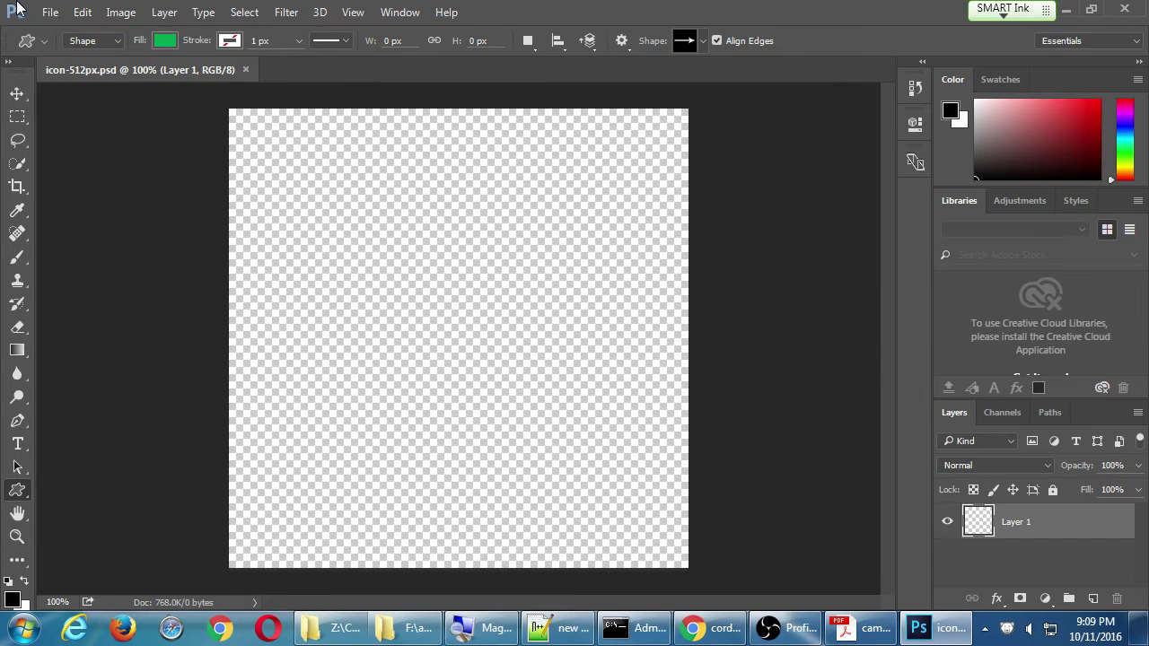
drag(279, 147, 510, 221)
click(83, 12)
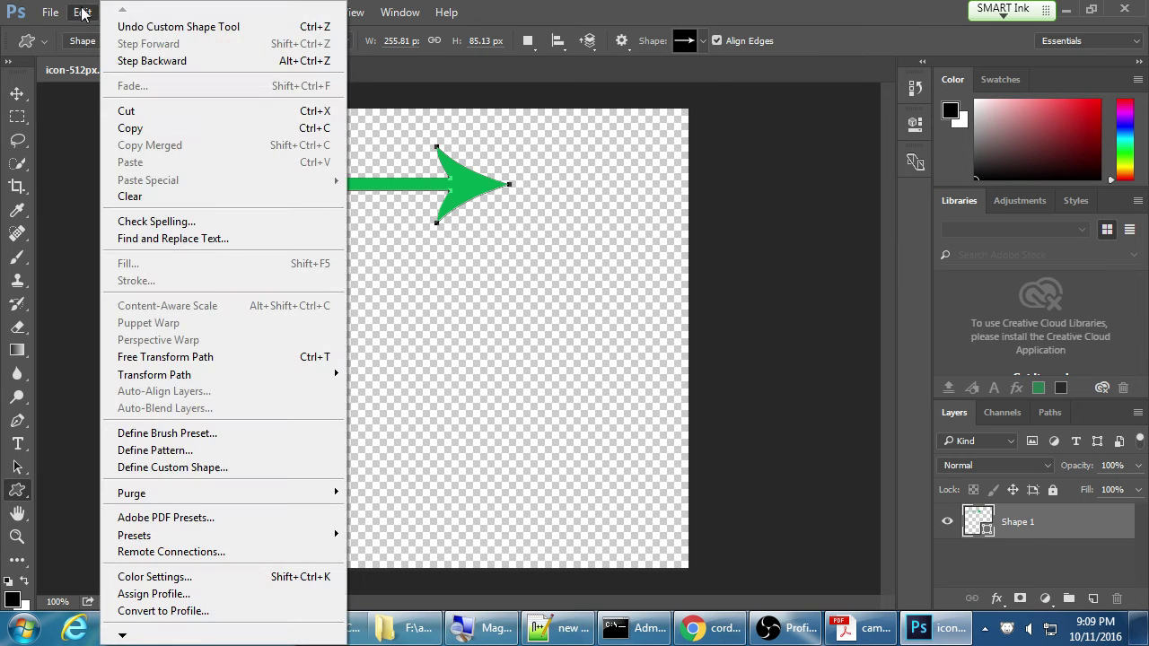
click(148, 27)
Choose Light Bulb 2 as the custom shape, draw a trial bulb, undo it, reopen the picker.
click(705, 42)
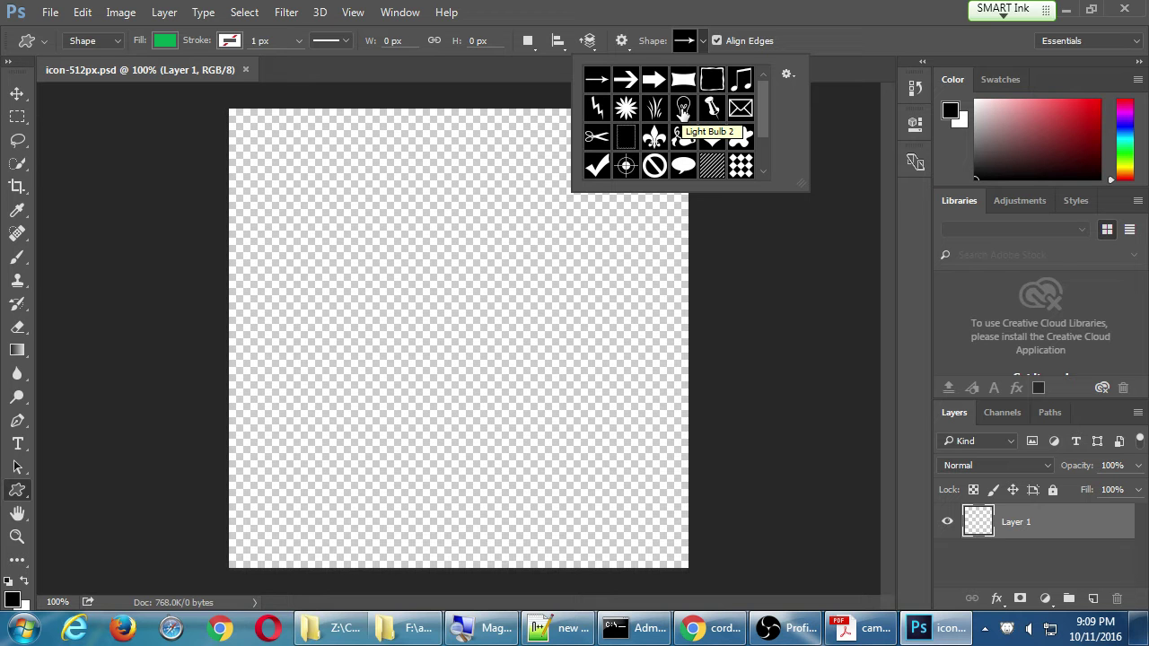
click(682, 109)
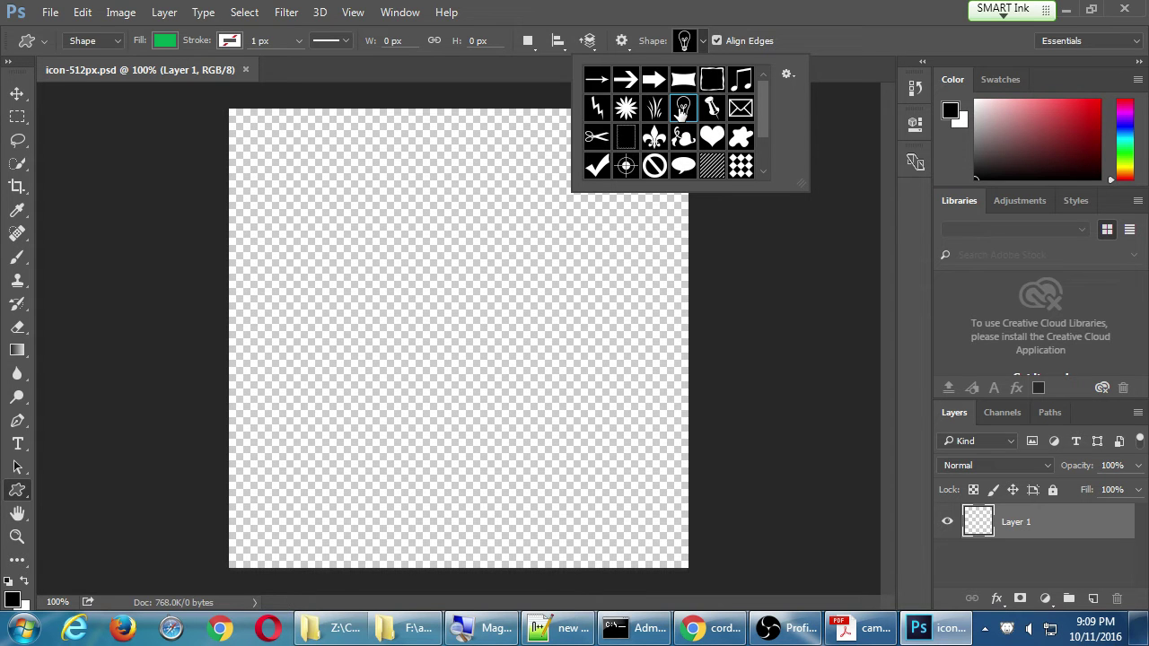
click(702, 42)
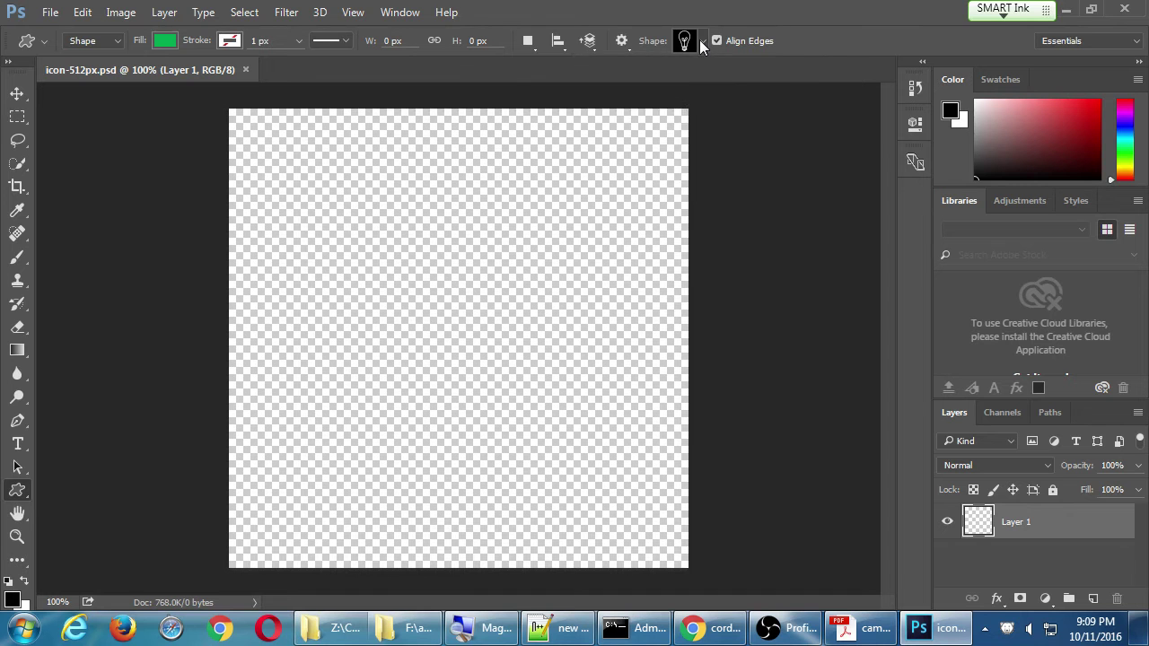
click(703, 43)
click(702, 42)
drag(322, 173, 509, 542)
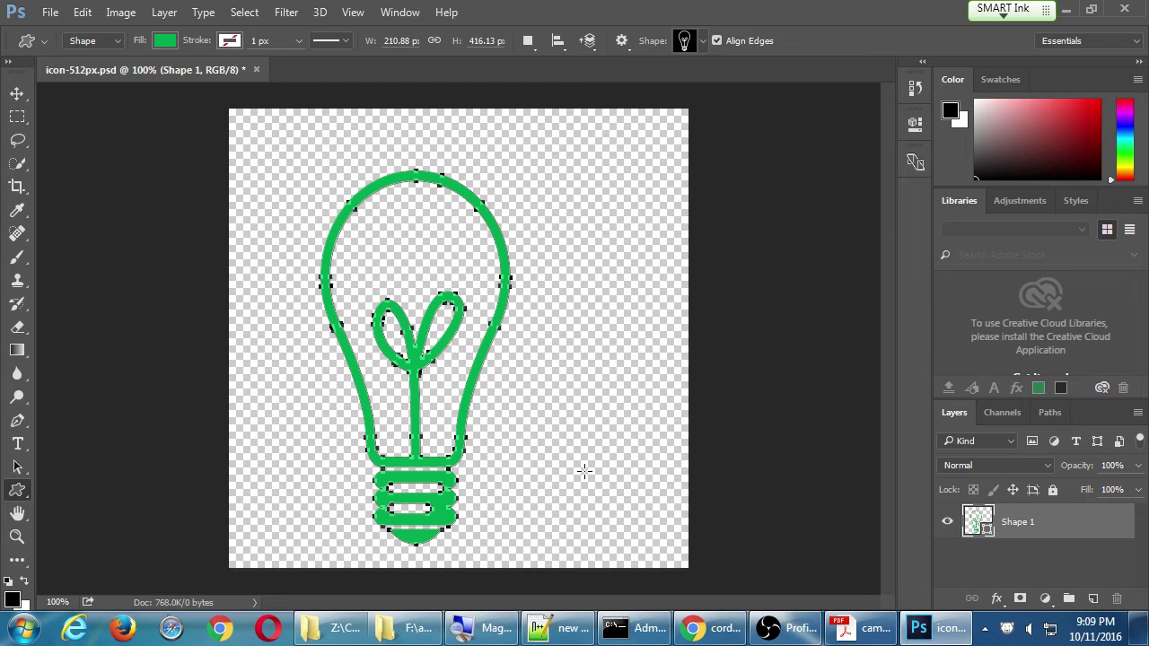
key(ctrl+z)
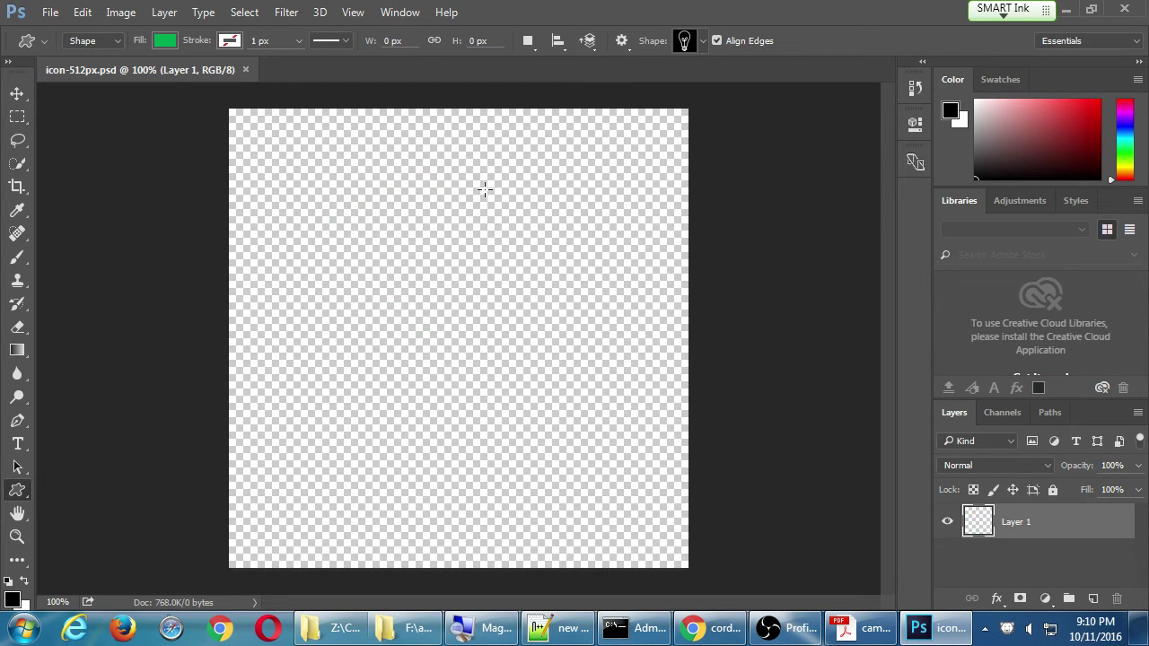
click(702, 41)
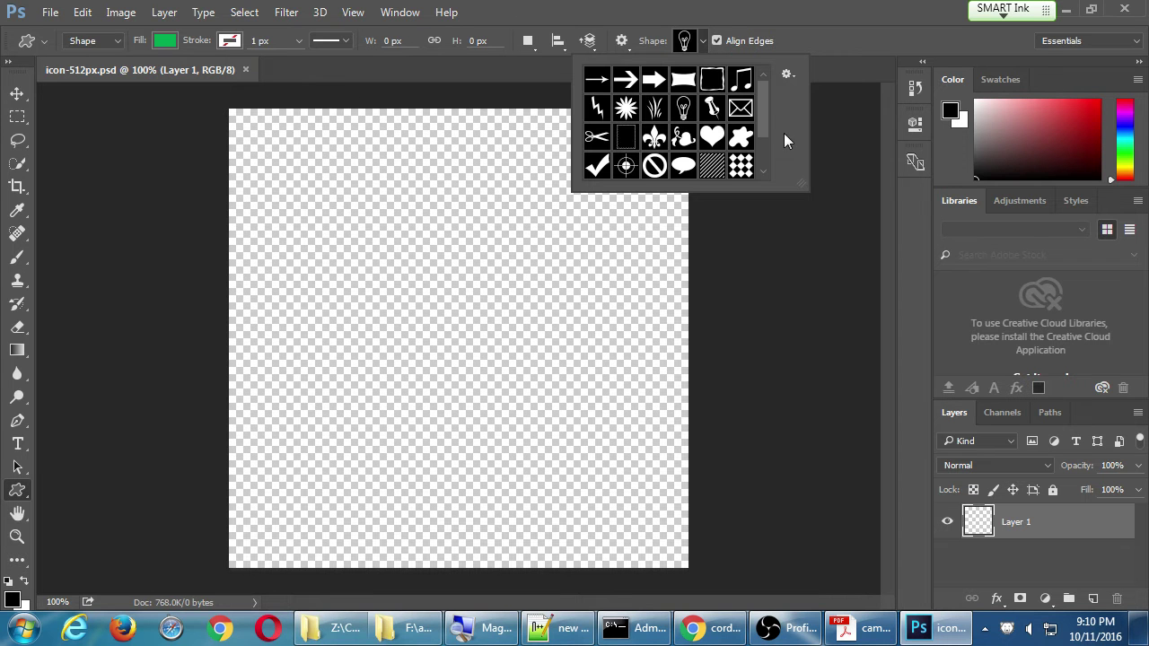
Browse the shape-set list in the Shape picker's gear menu, from Animals through Objects.
drag(764, 108, 787, 60)
key(Return)
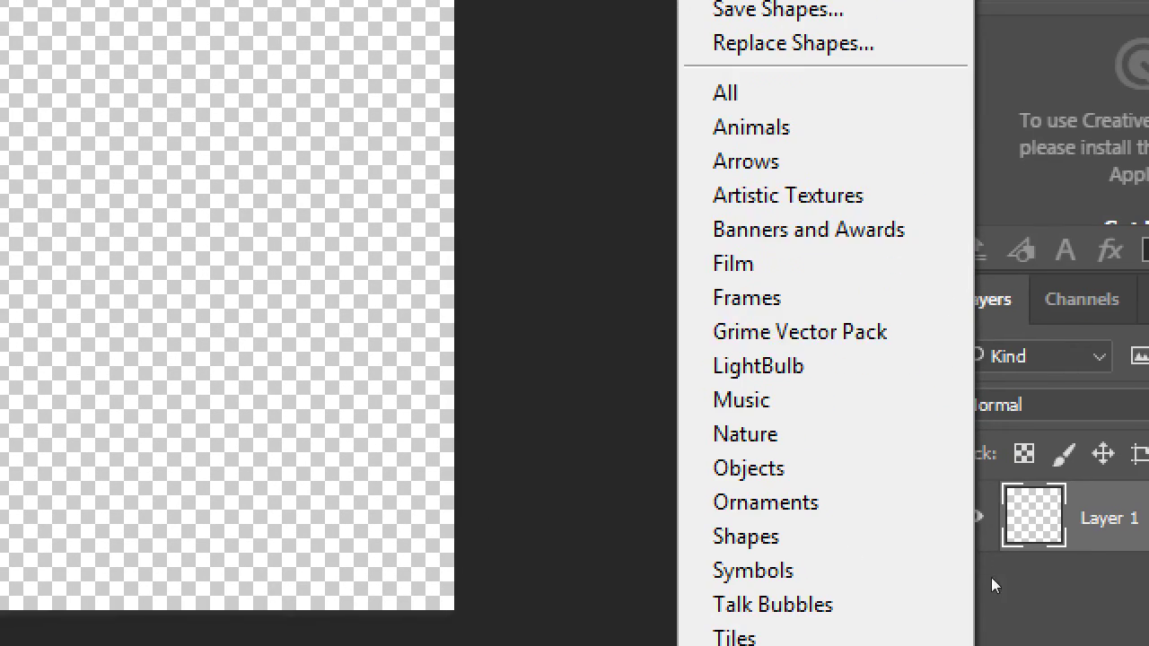
key(a)
key(a)
key(Up)
key(Down)
key(Down)
key(Up)
key(f)
key(f)
key(f)
key(f)
key(m)
key(Down)
key(Up)
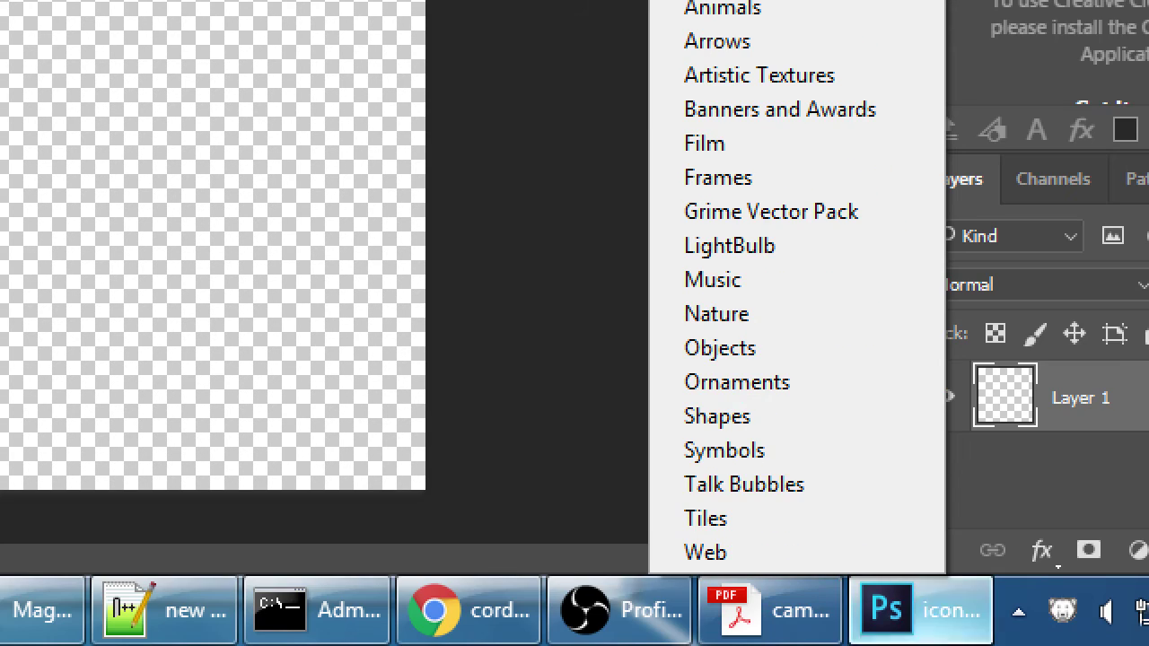
key(o)
key(Up)
key(Down)
key(Down)
key(Down)
key(Down)
key(Down)
key(Down)
key(s)
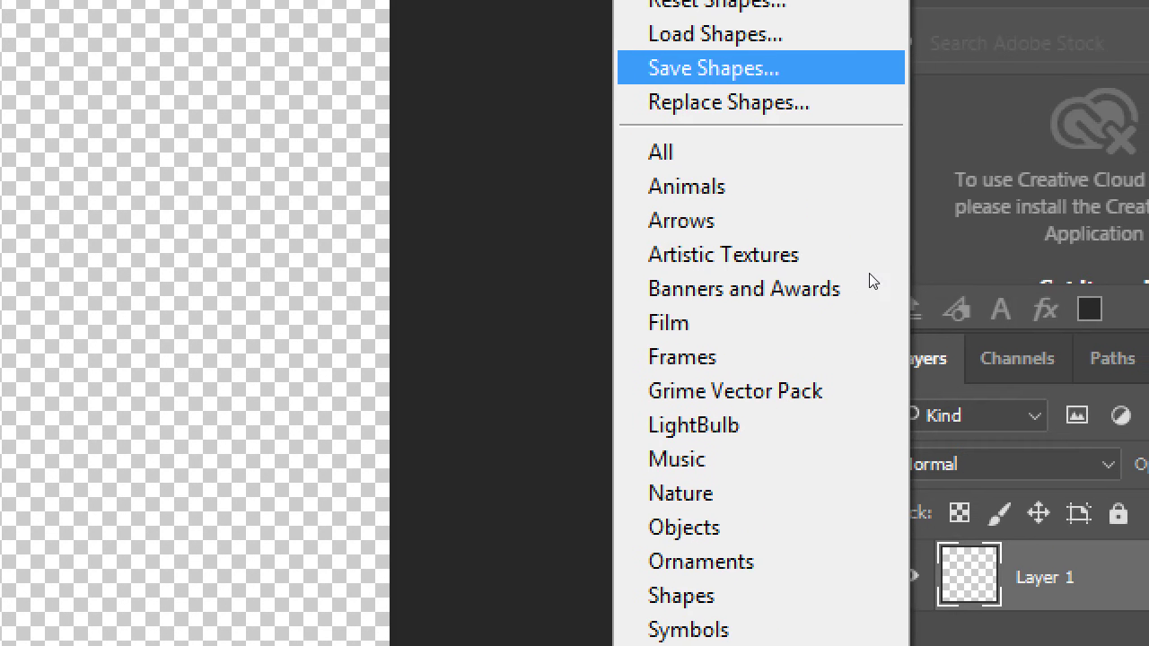
key(a)
key(a)
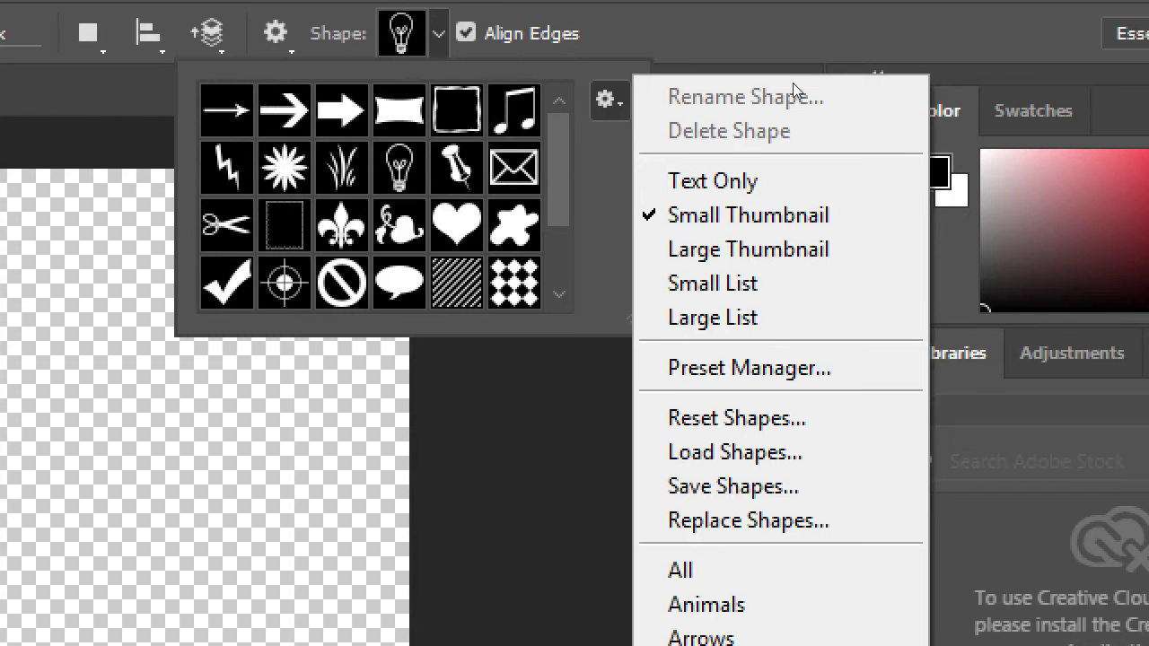
key(Escape)
Load the Animals shape set, replacing the current custom shapes.
key(a)
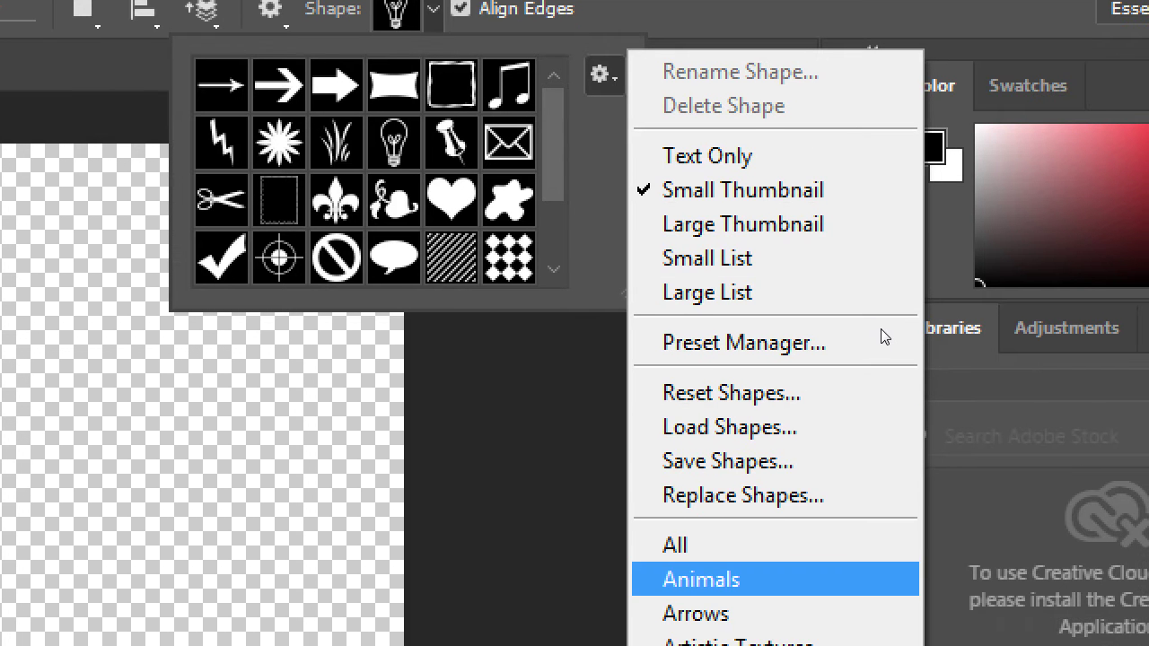
key(Return)
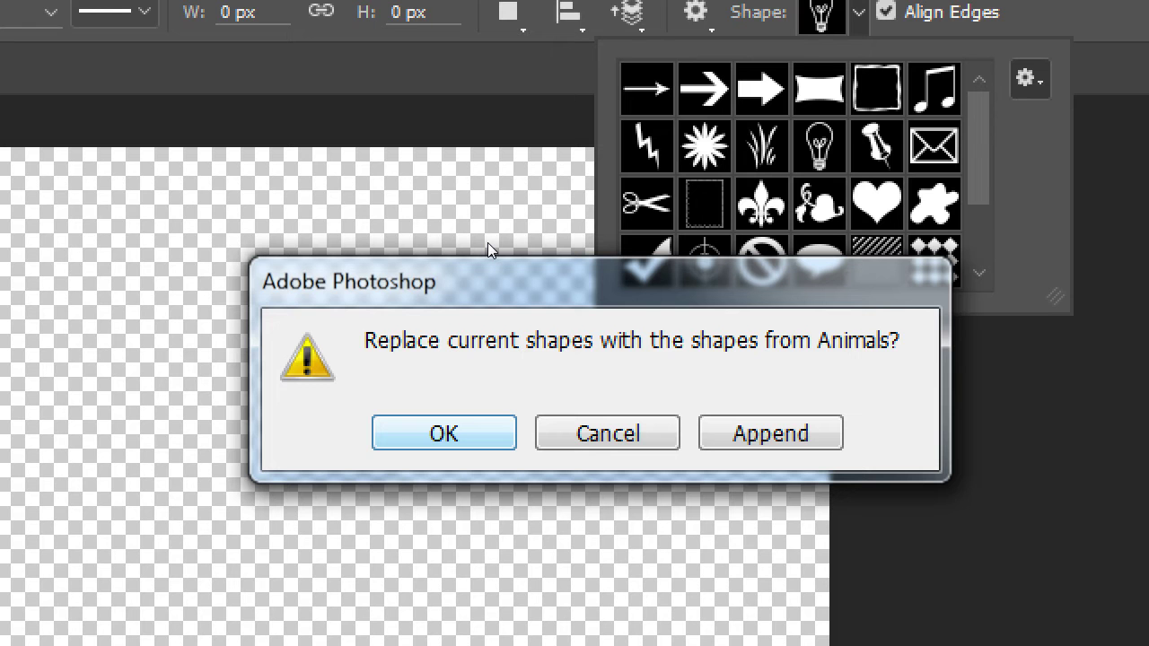
key(Return)
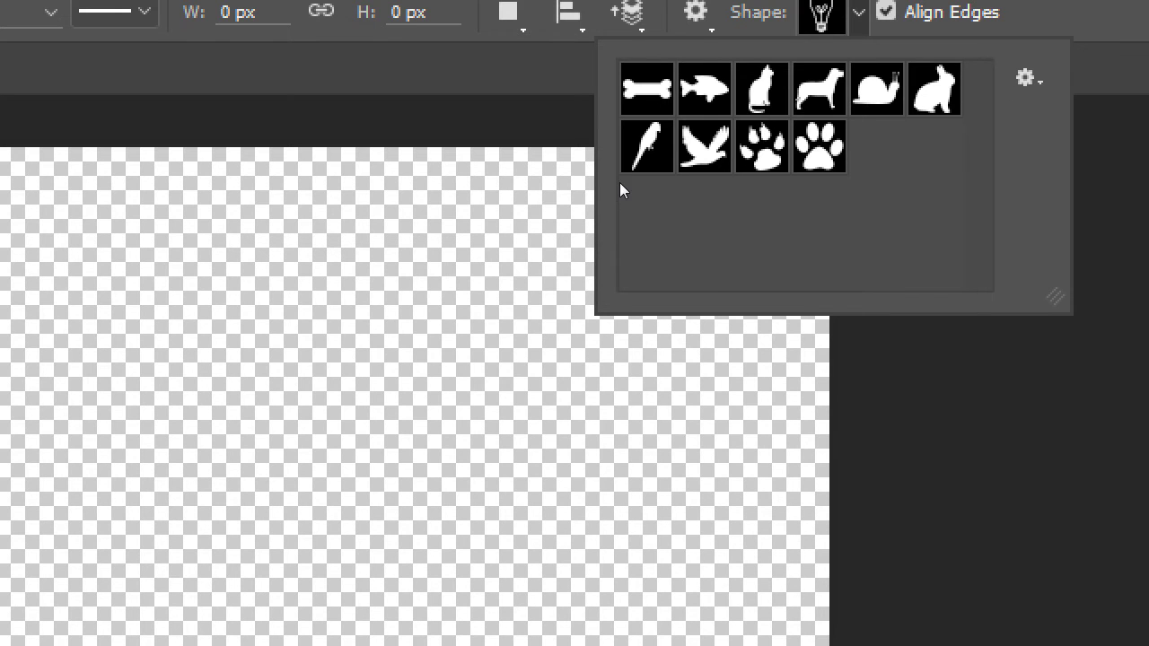
key(Escape)
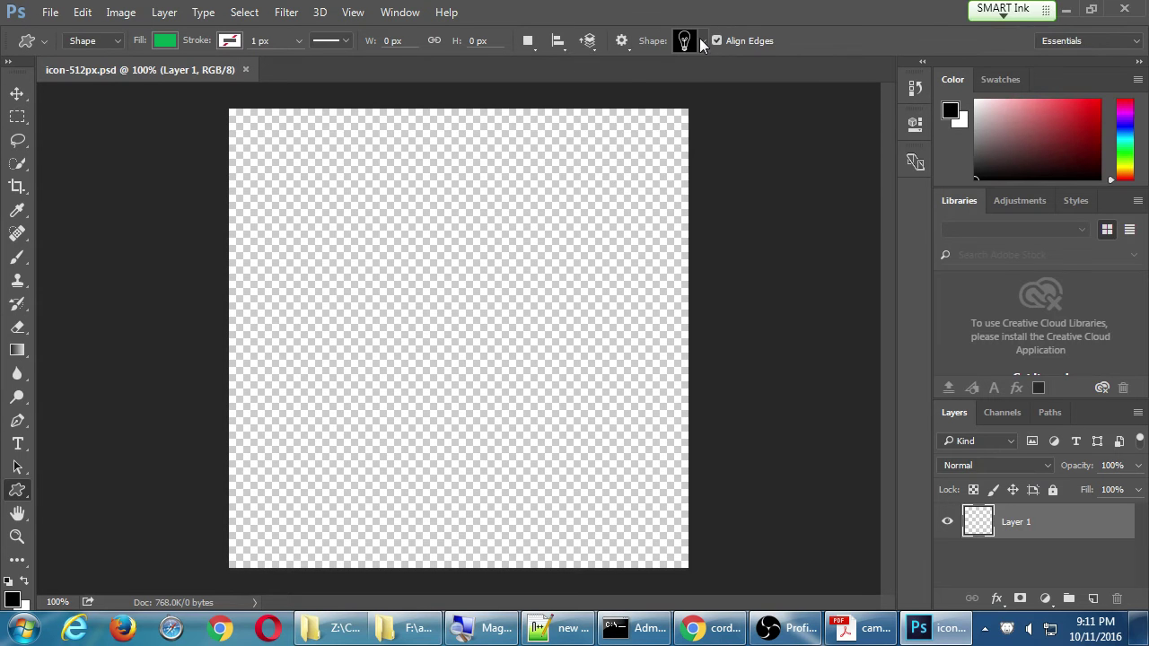
click(704, 41)
Draw a paw print filling most of the canvas, then try a snail and undo it.
click(684, 109)
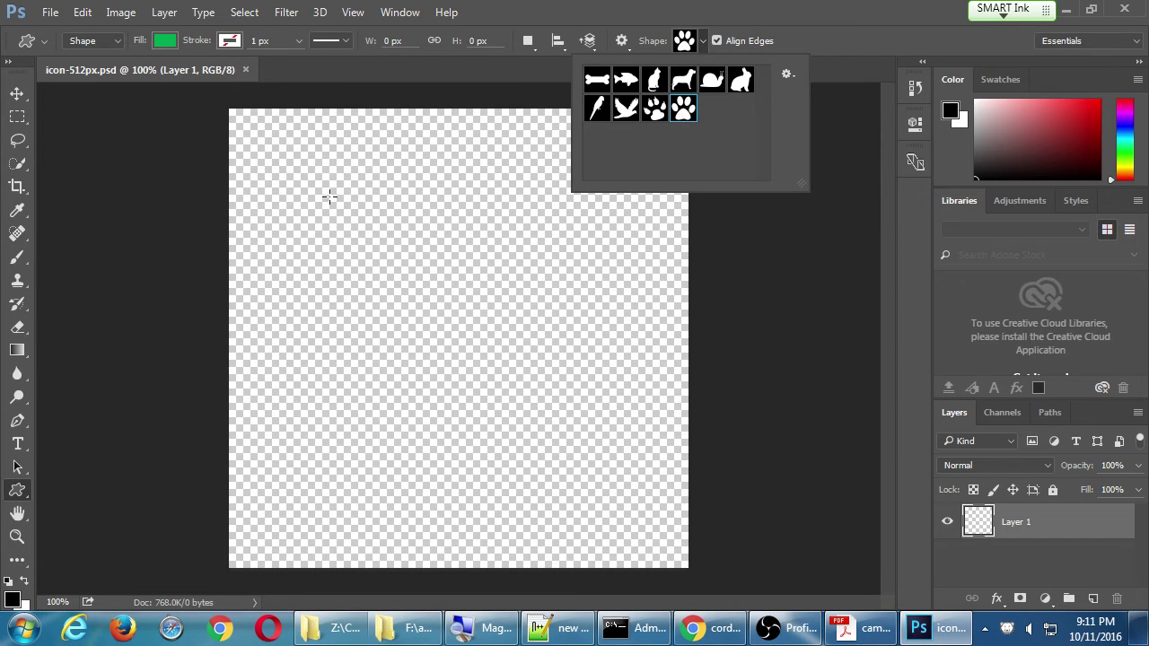
drag(282, 170, 616, 508)
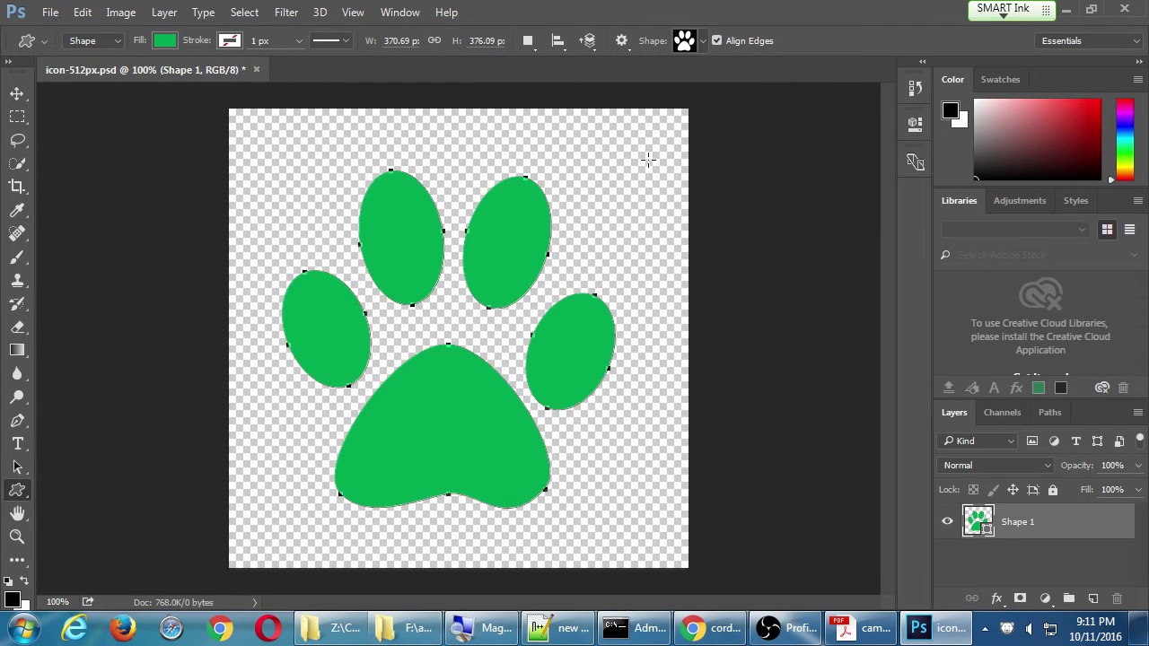
click(705, 46)
click(712, 81)
drag(251, 120, 346, 200)
key(ctrl+z)
Reselect the Shape 1 layer and change the paw print's fill to green.
click(980, 554)
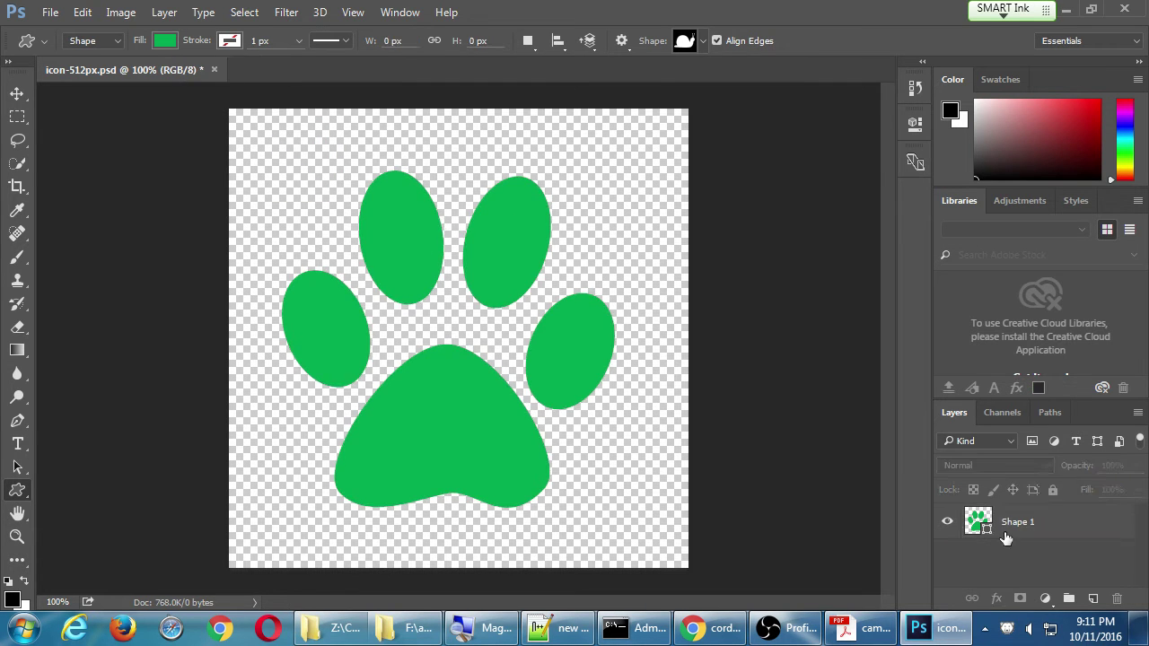
click(1015, 536)
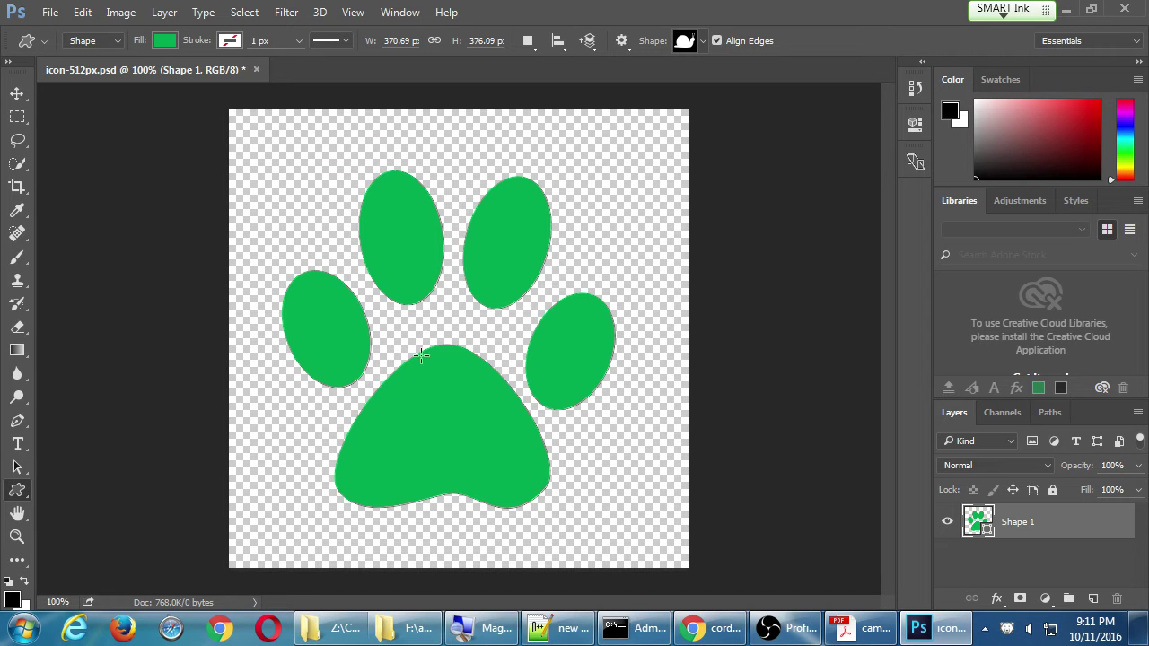
click(164, 40)
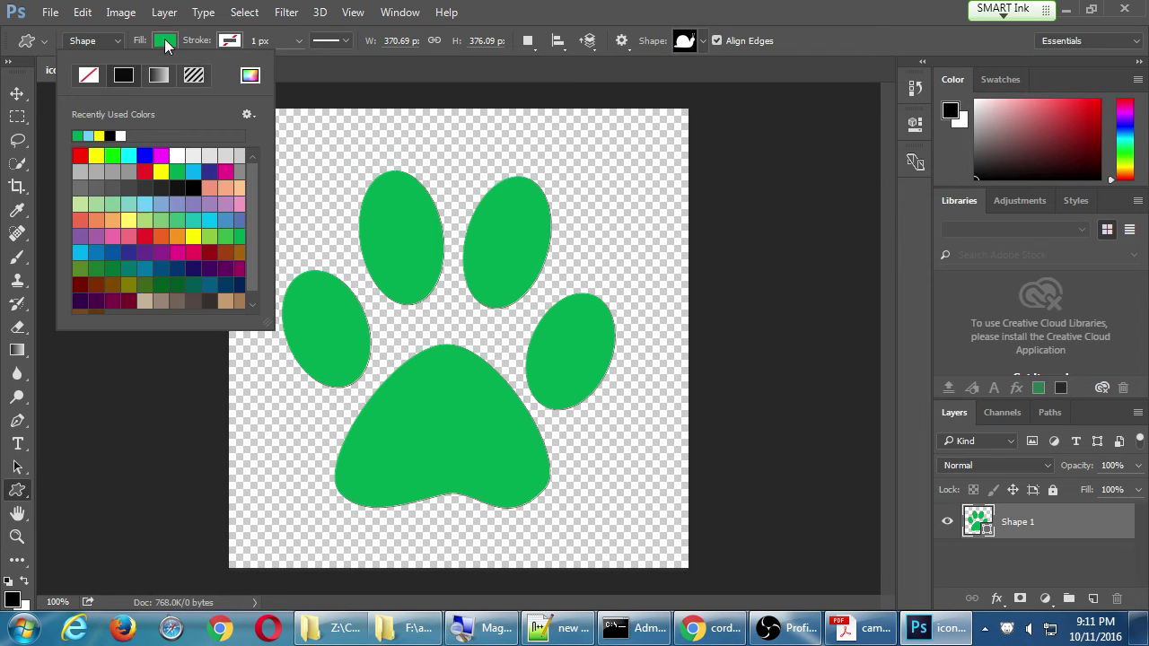
click(161, 156)
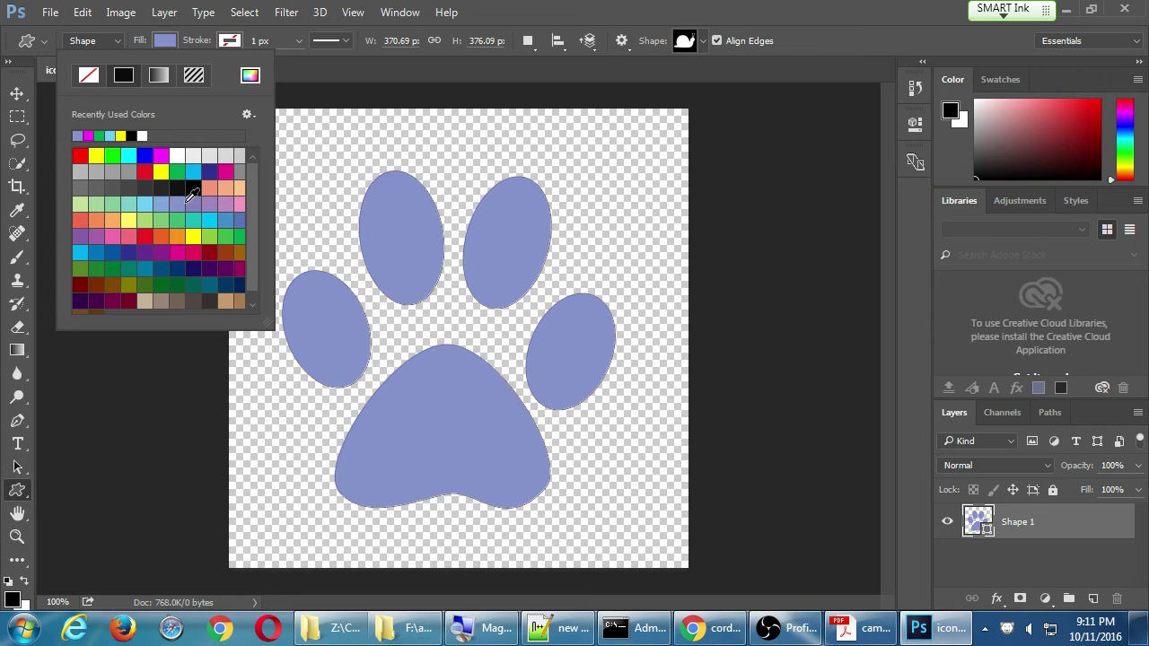
click(179, 172)
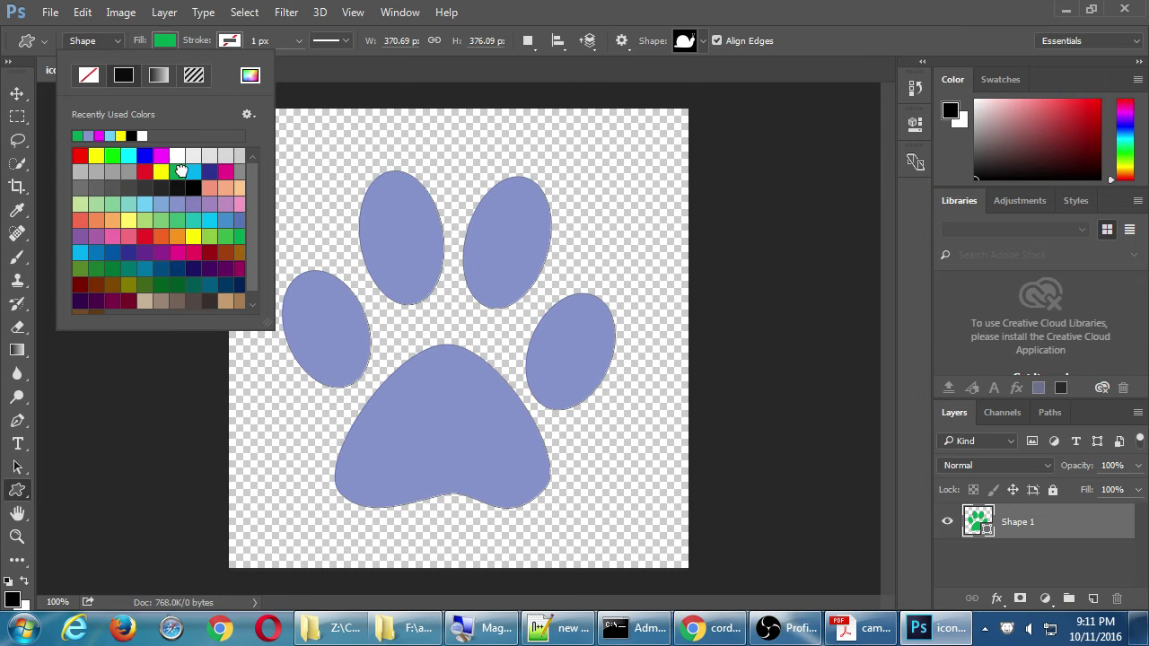
click(176, 36)
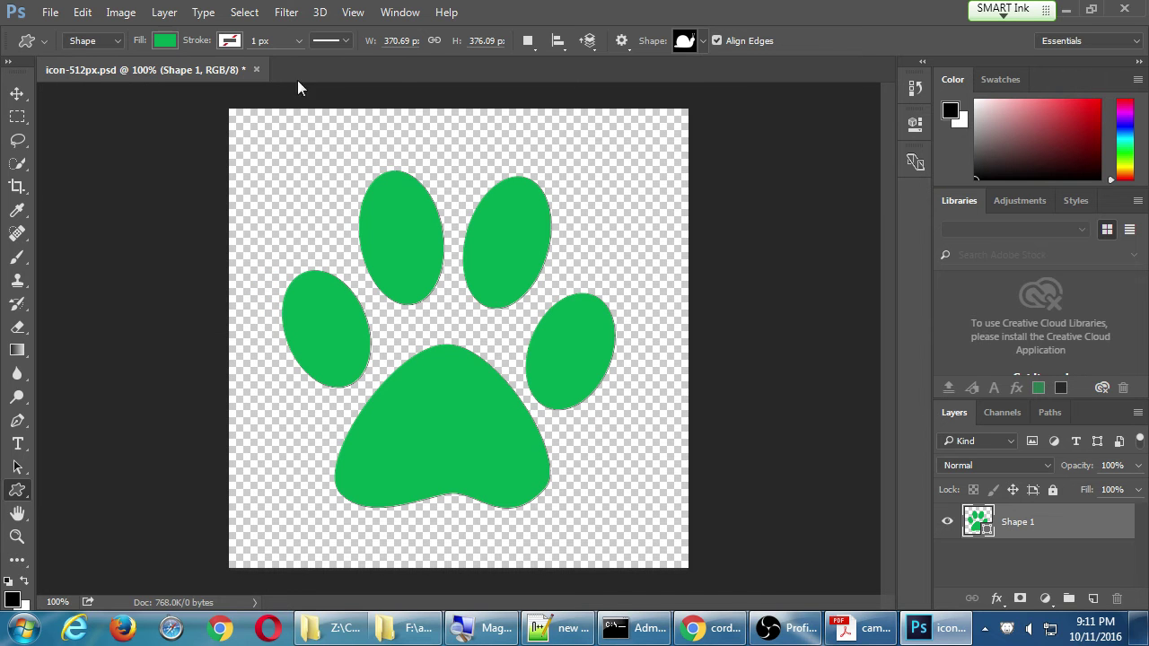
Set the fill to magenta and draw the snail on the paw's main pad as Shape 2.
click(1102, 554)
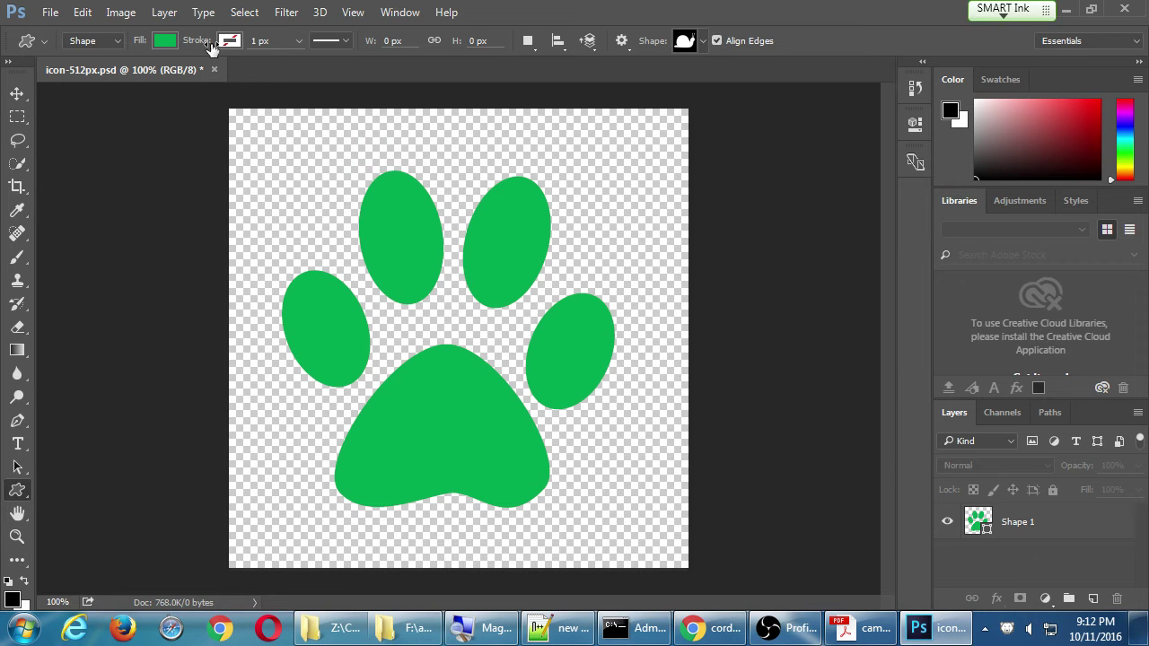
click(156, 39)
click(224, 169)
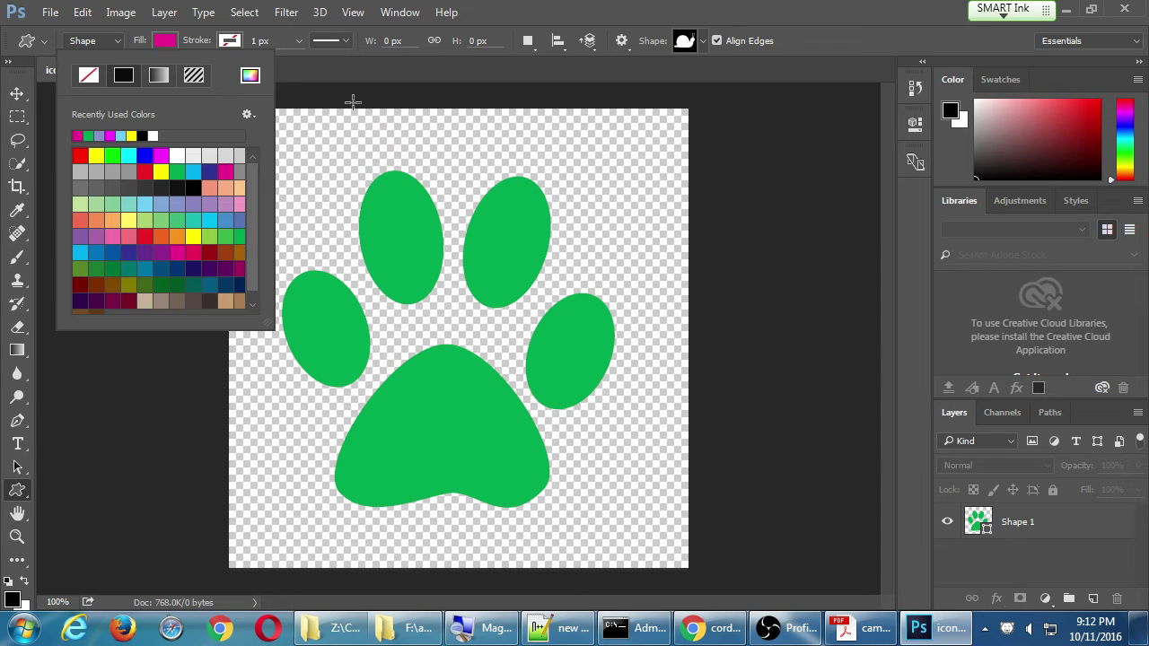
click(687, 45)
click(441, 377)
drag(417, 378, 510, 483)
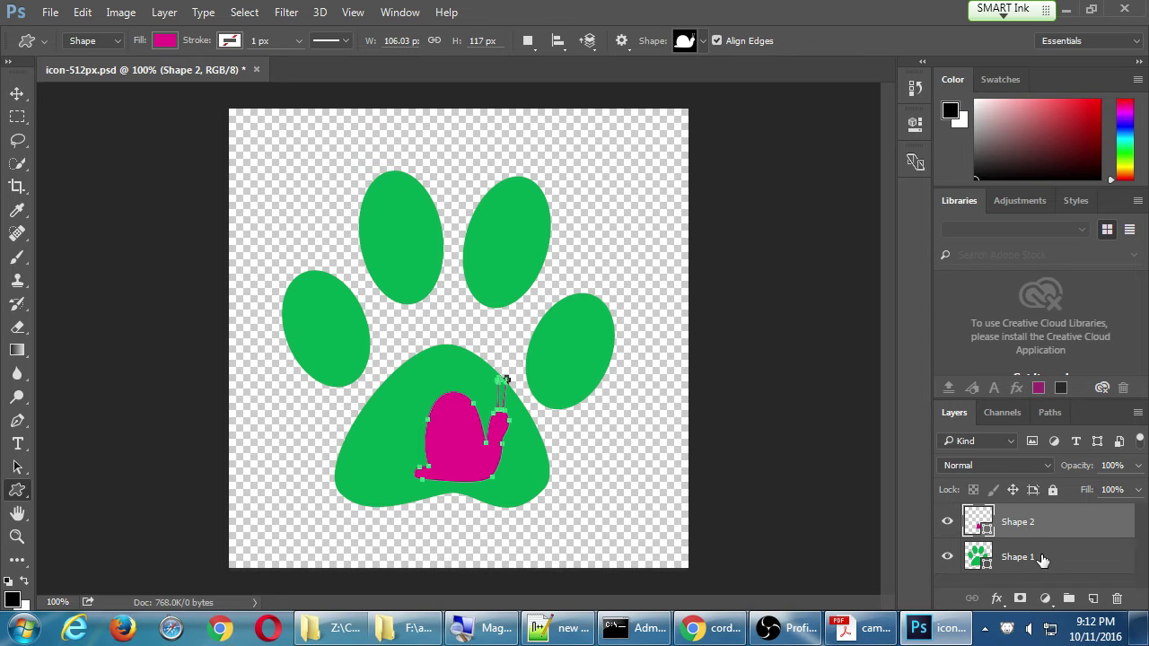
click(1049, 577)
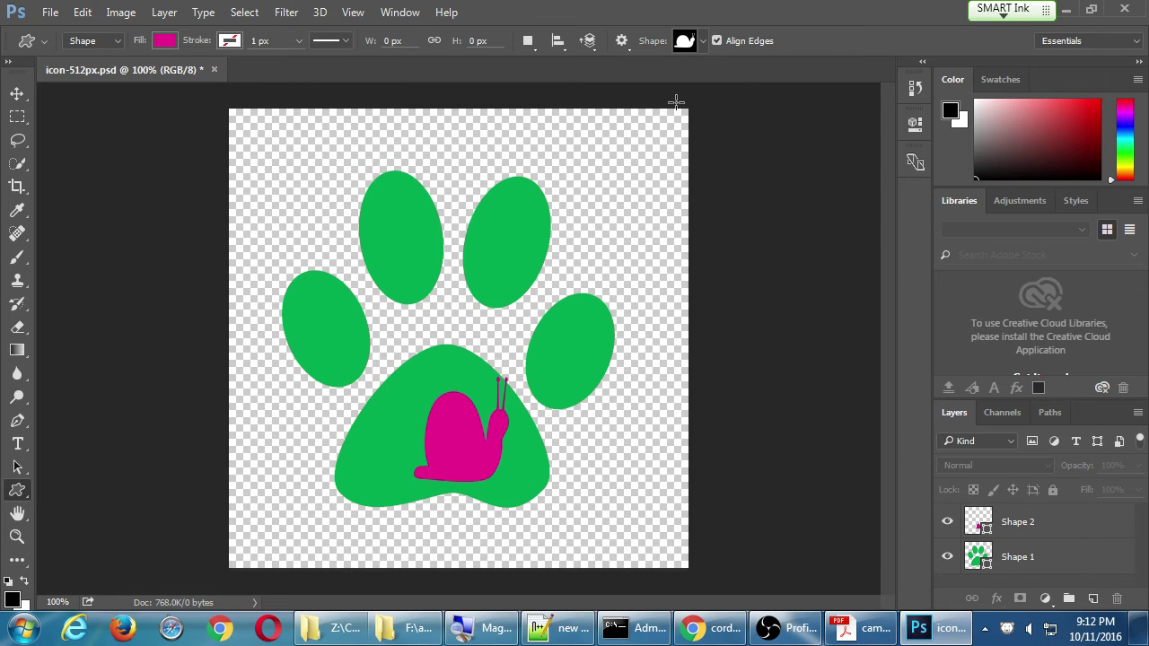
Draw a dark-blue dog silhouette, about 327 × 167 px, across the paw's upper toes.
click(710, 42)
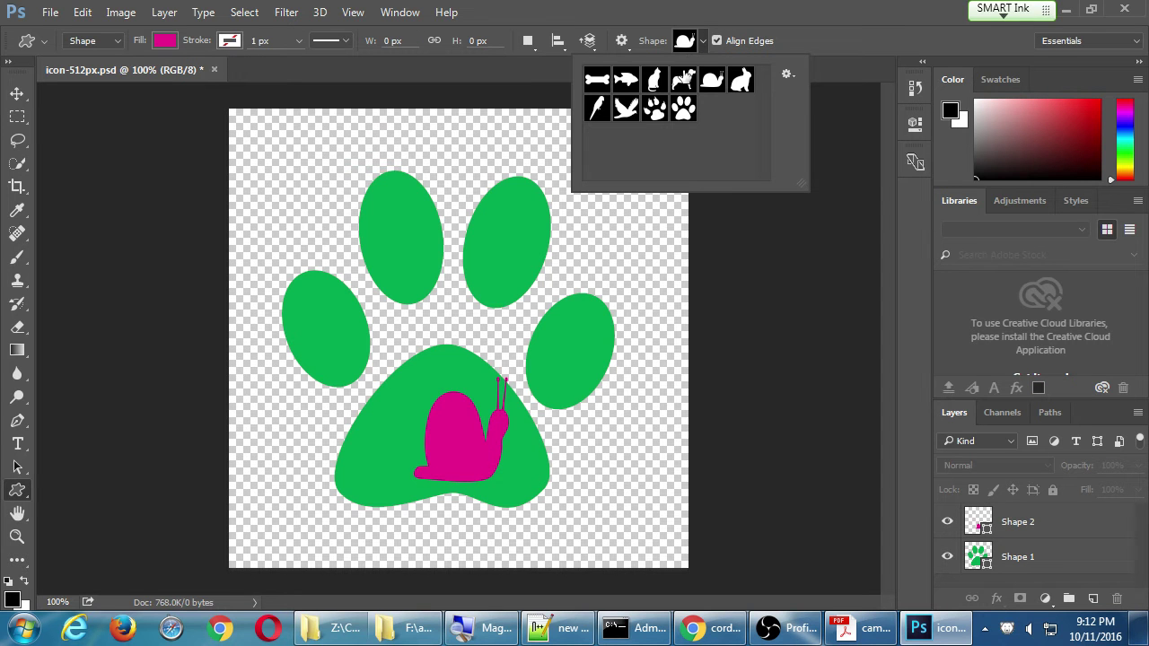
click(684, 79)
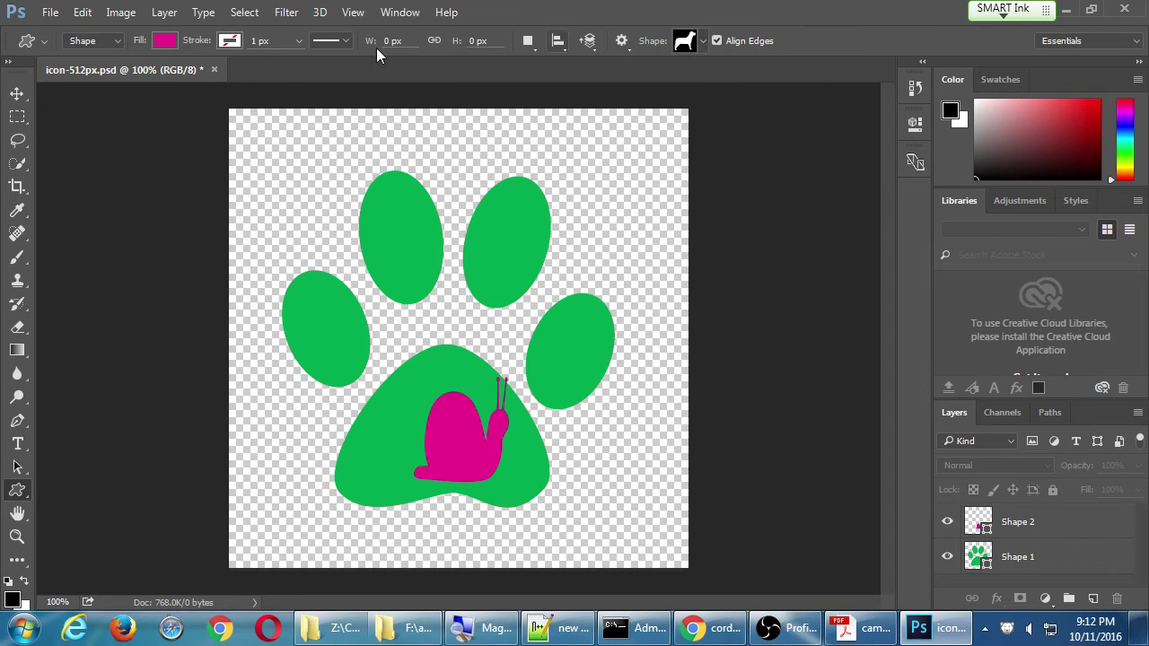
click(165, 40)
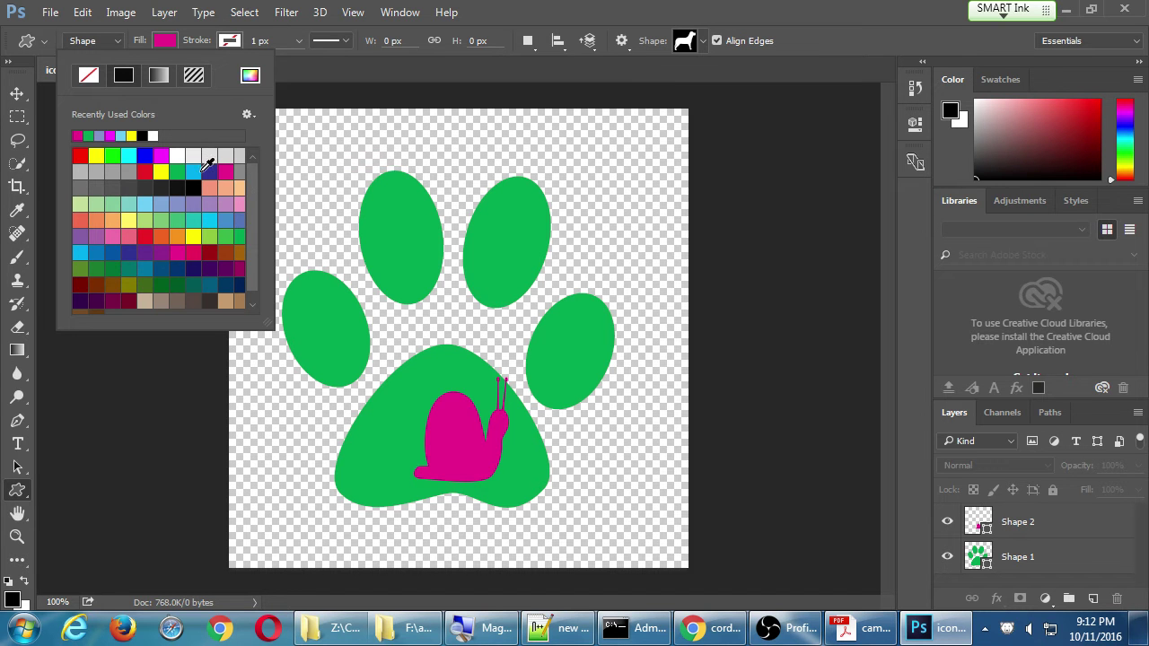
click(205, 170)
drag(321, 147, 618, 299)
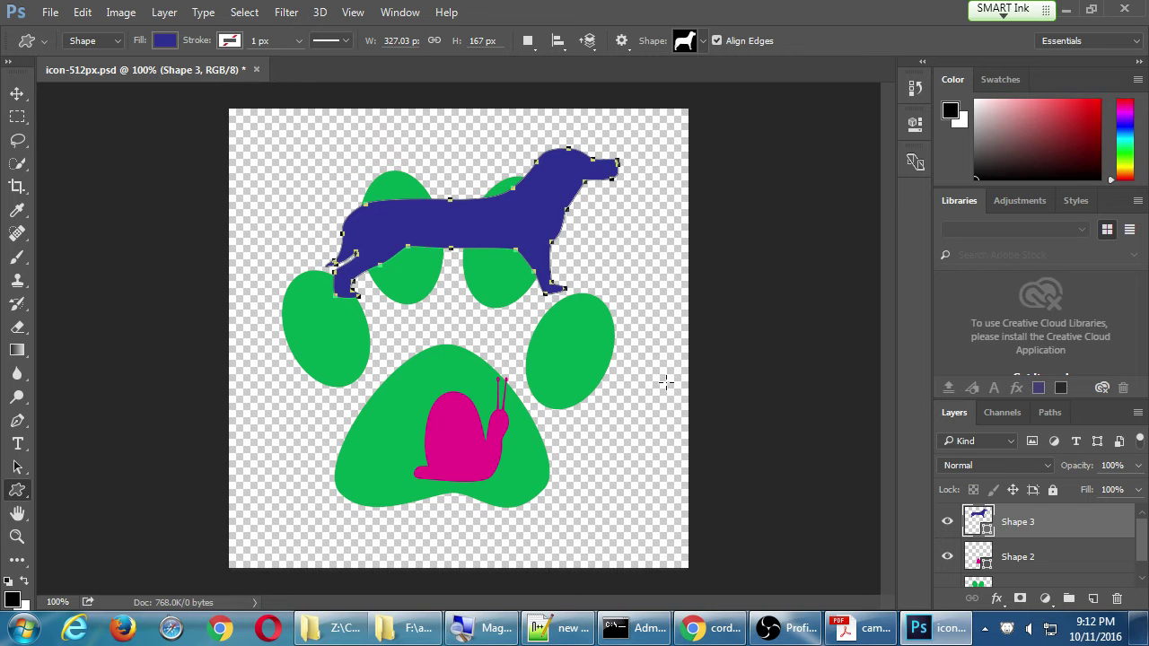
click(81, 12)
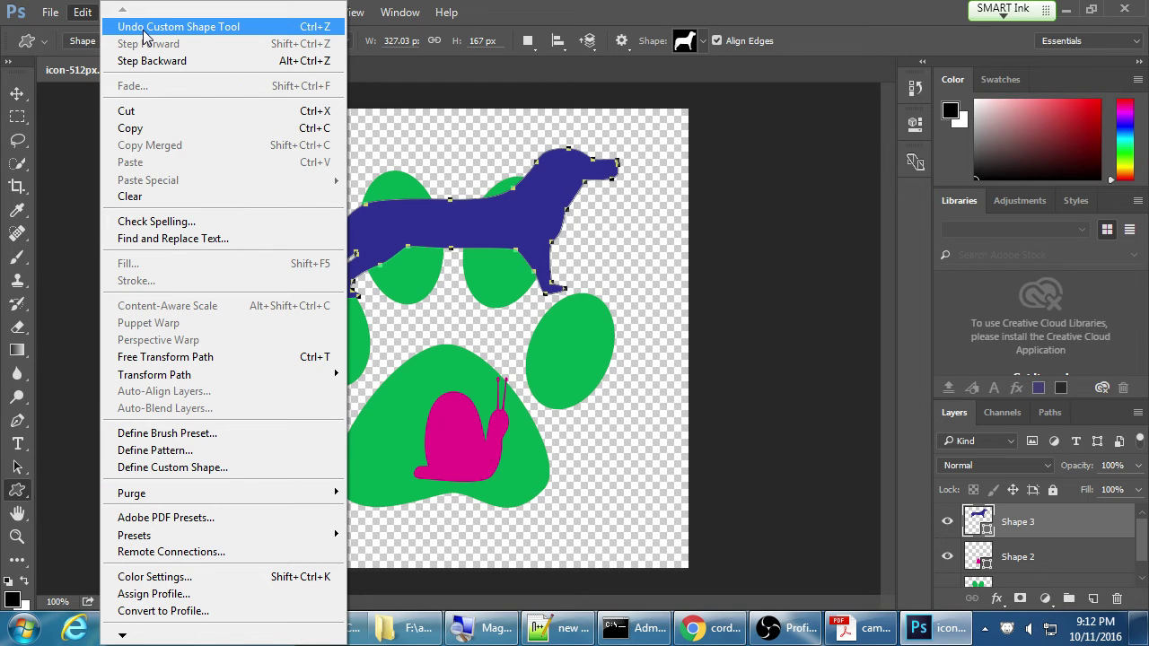
Undo the dog shape, then step back through history with Alt+Ctrl+Z to remove every shape.
click(143, 30)
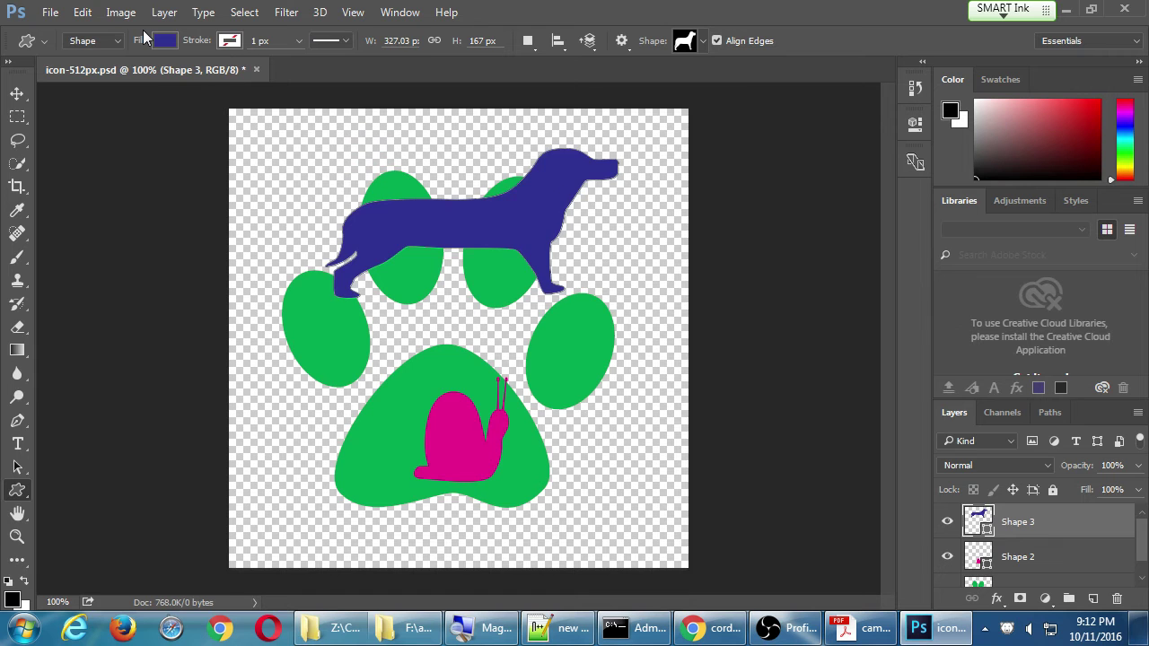
key(ctrl+z)
key(ctrl+z)
key(ctrl+z)
key(ctrl+z)
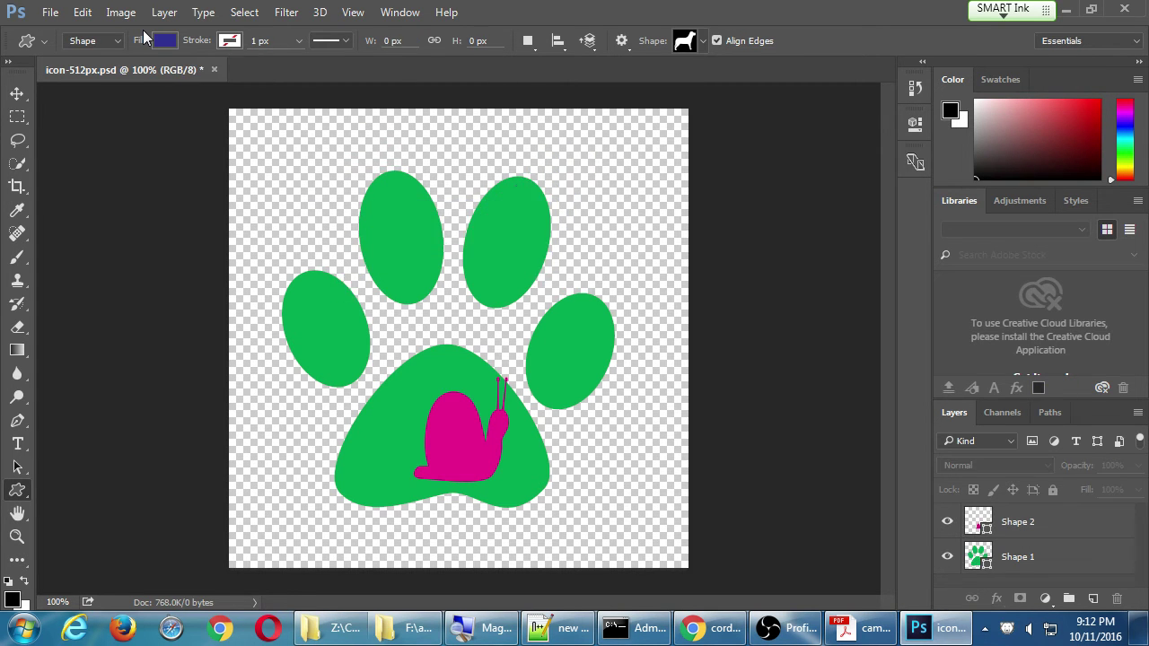
key(ctrl+z)
key(ctrl+z)
key(ctrl+z)
key(ctrl+z)
key(ctrl+z)
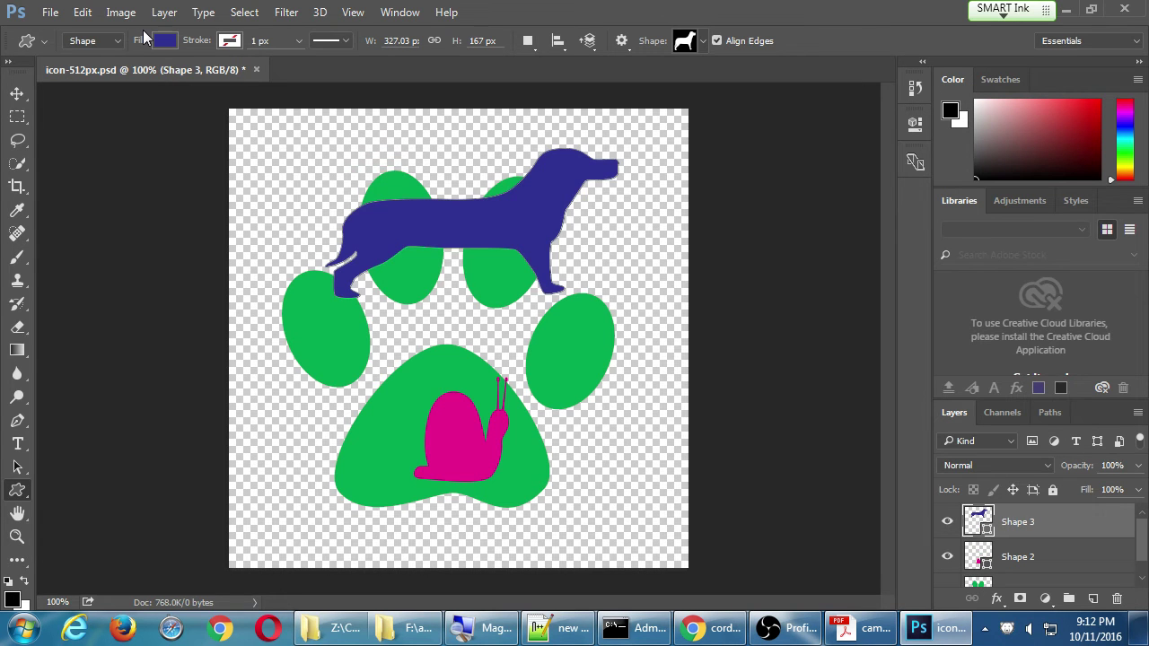
click(82, 12)
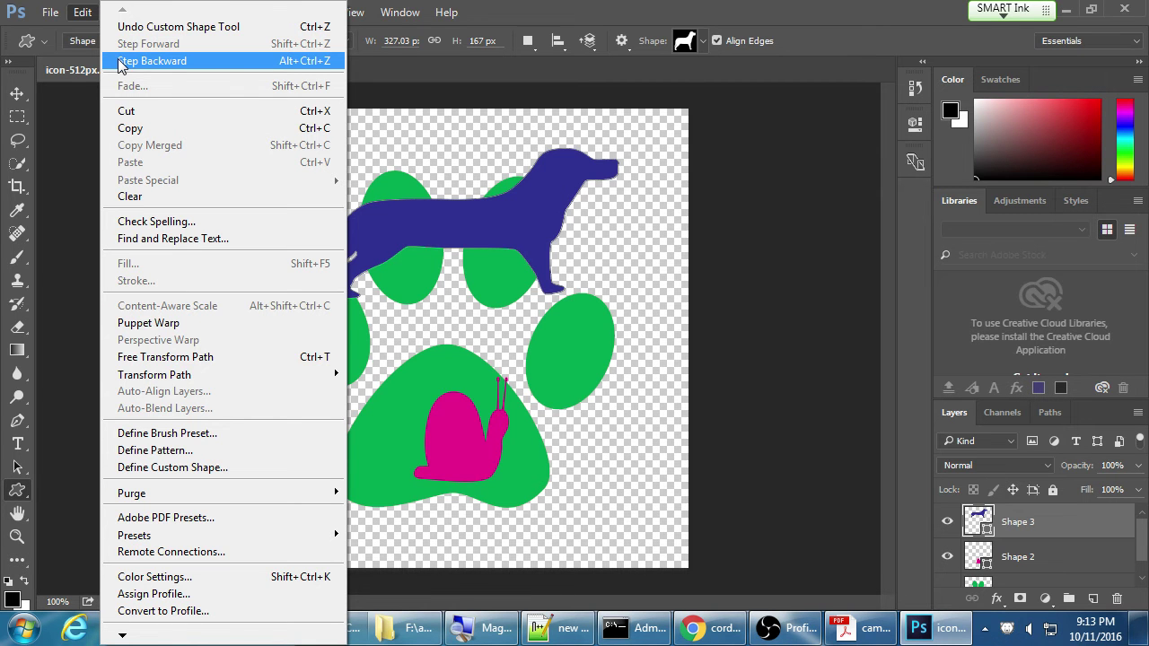
click(585, 8)
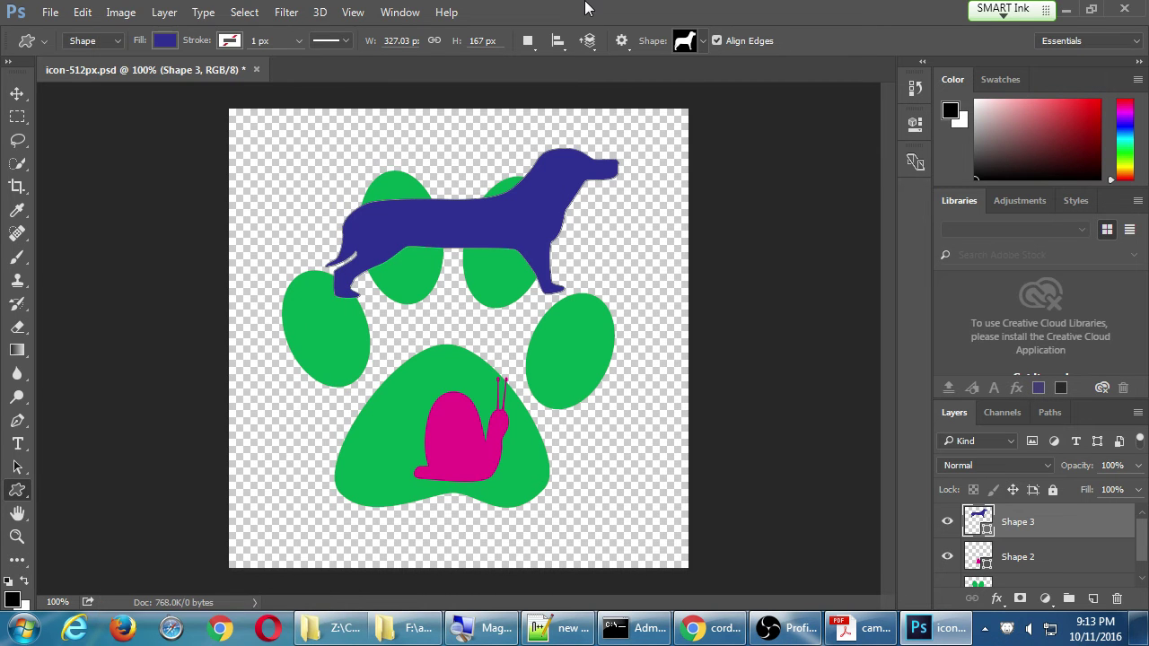
key(ctrl+alt+z)
key(ctrl+alt+z)
key(ctrl+alt+z)
key(ctrl+alt+z)
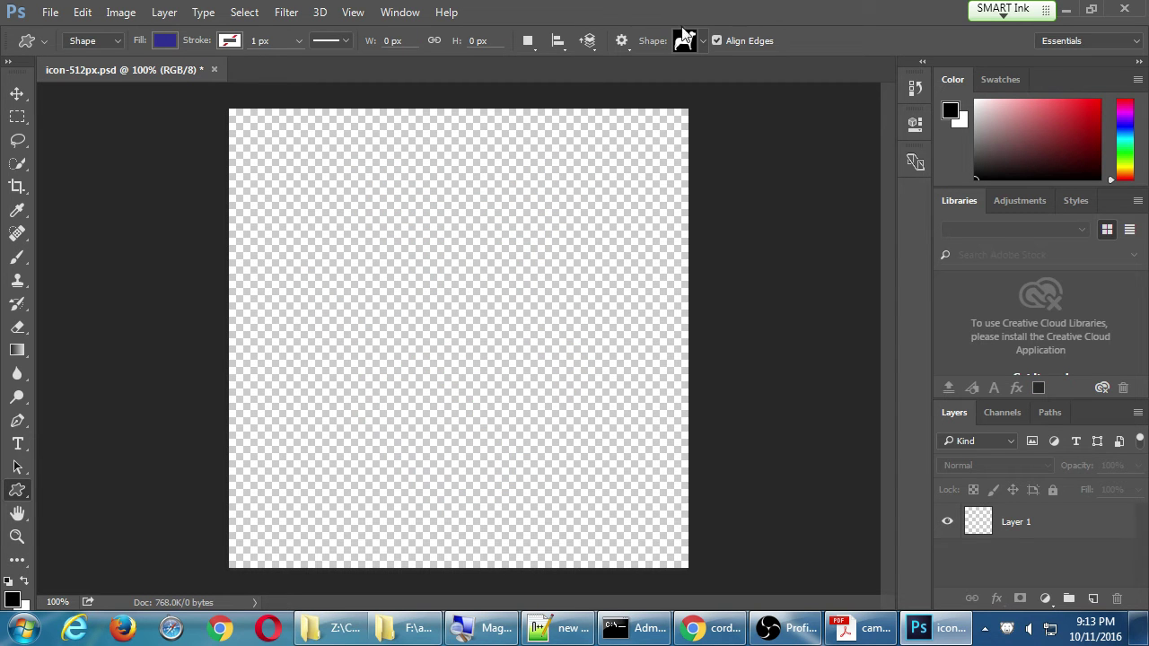
Replace the custom shape list with the All set and enlarge the shape picker to show more shapes.
click(703, 46)
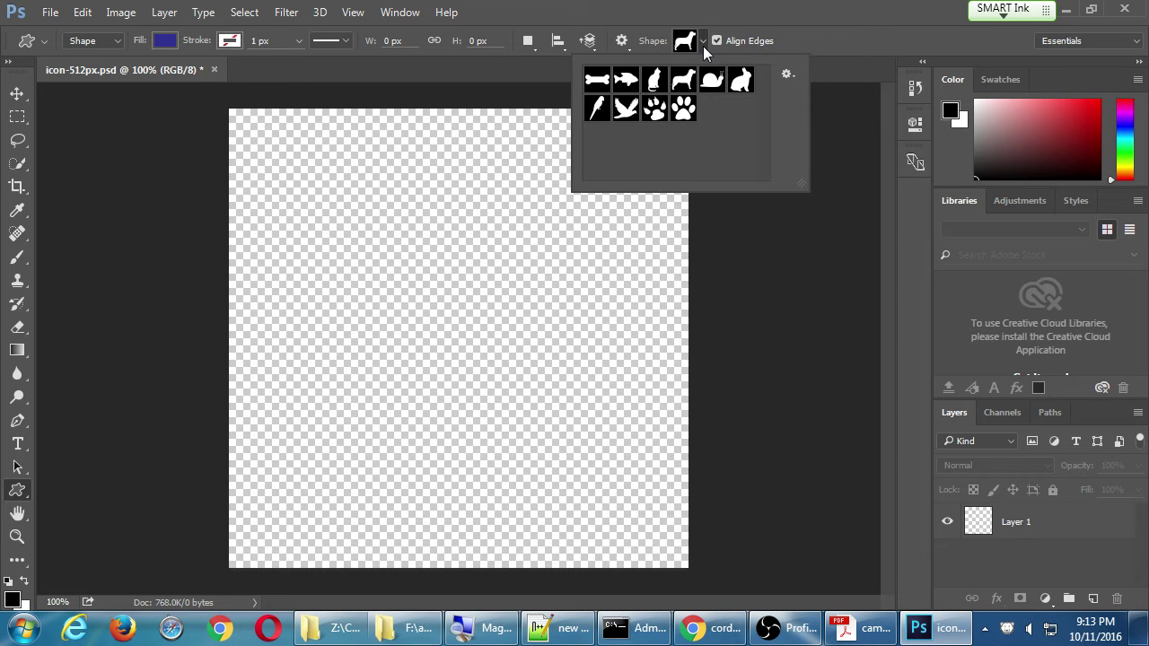
click(787, 74)
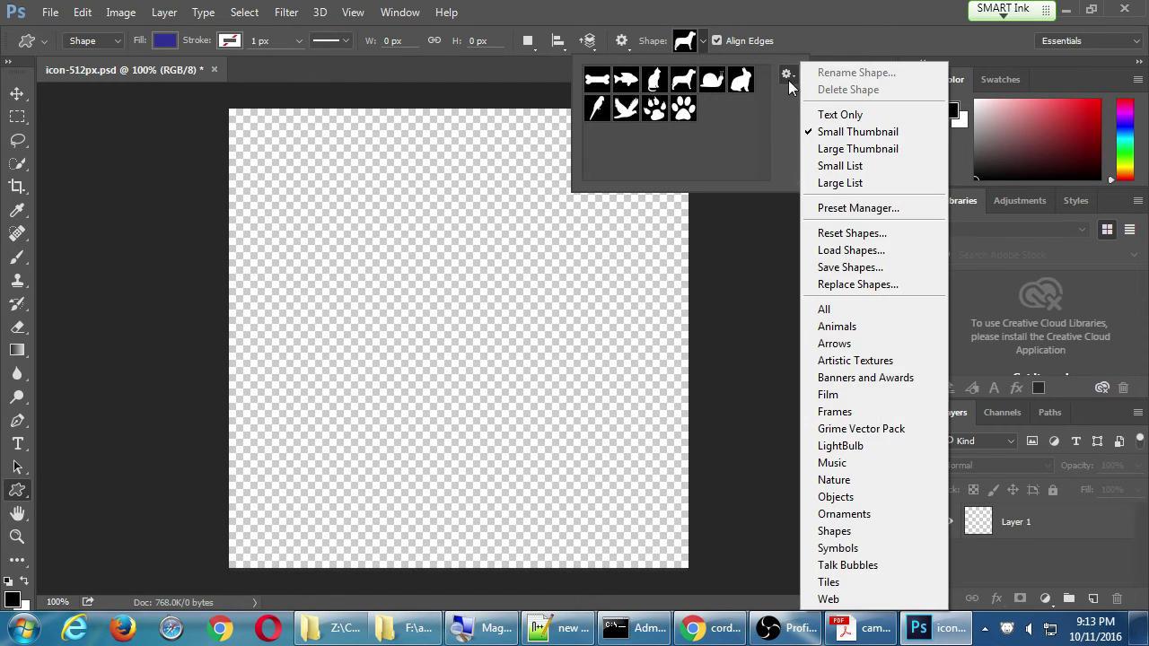
click(849, 309)
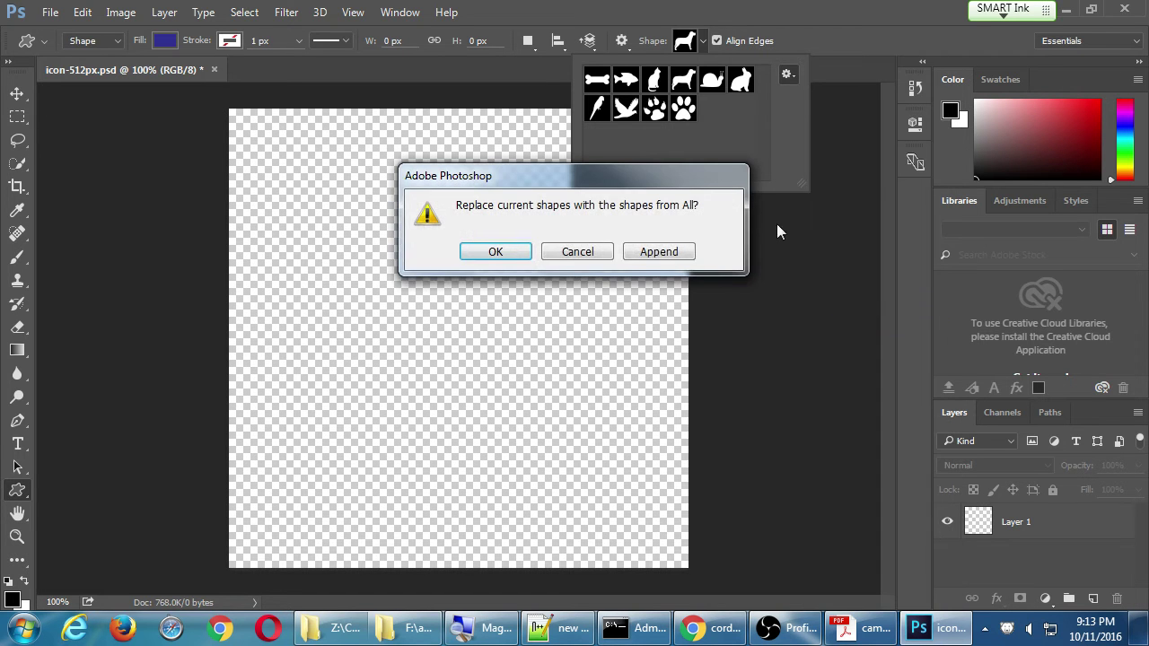
click(510, 253)
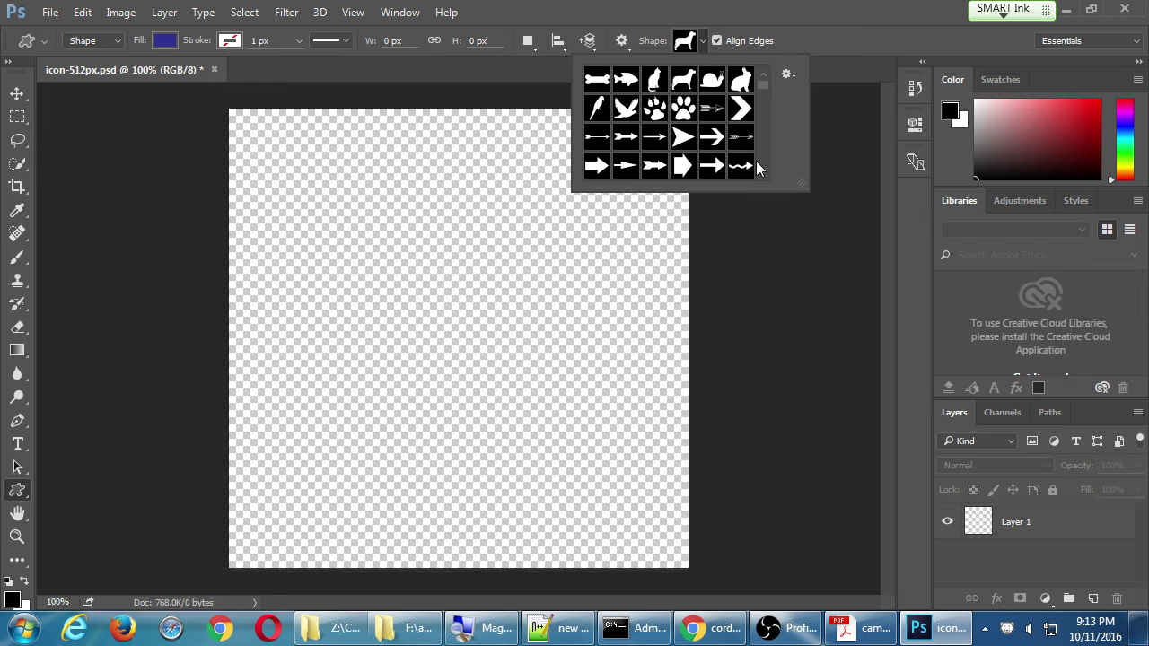
drag(802, 185, 1080, 499)
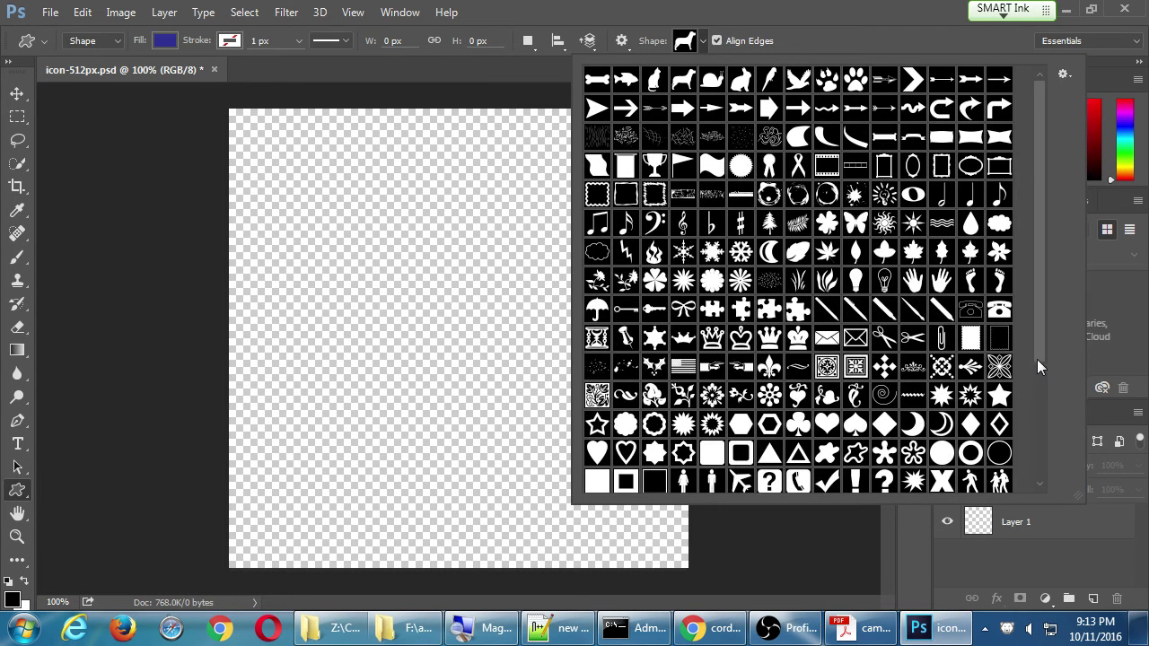
drag(1038, 359, 1007, 381)
Read the Adding App Icons steps in the Acrobat PDF at 100% zoom, then minimize it.
click(885, 636)
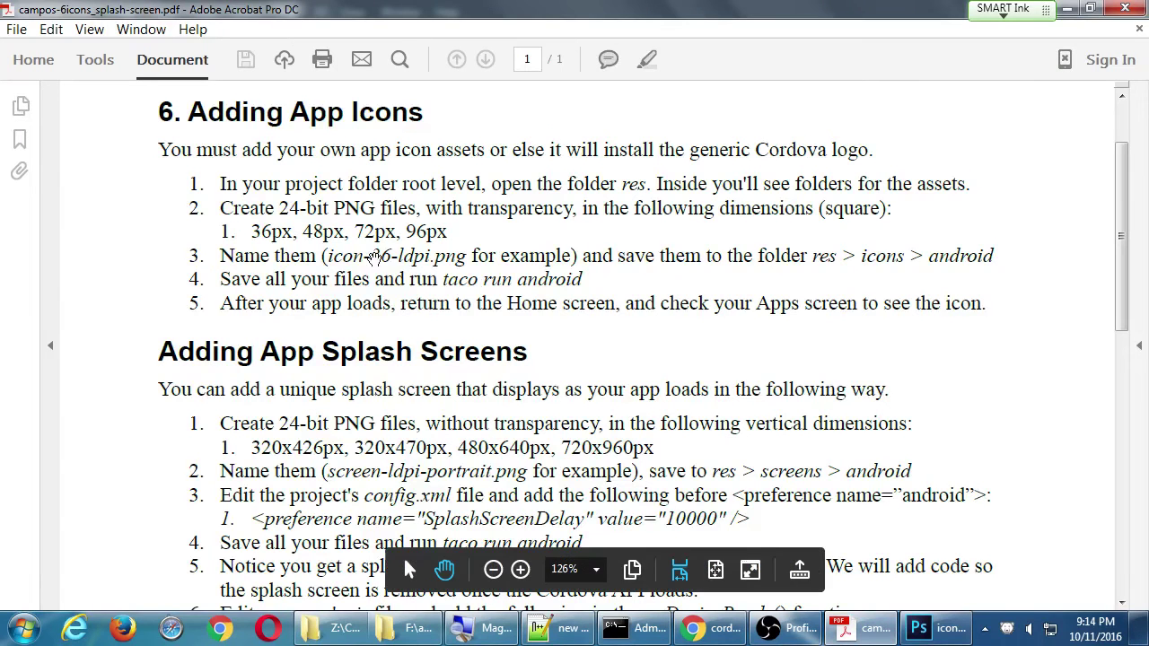
key(ctrl+minus)
key(ctrl+minus)
key(ctrl+equal)
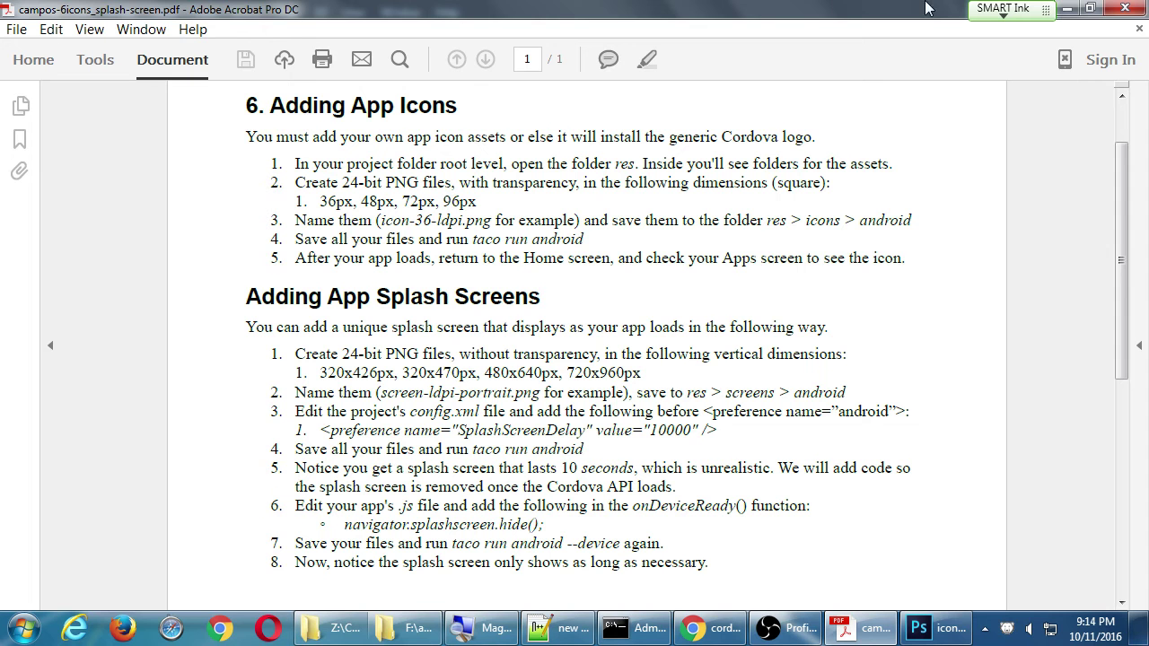
click(1069, 9)
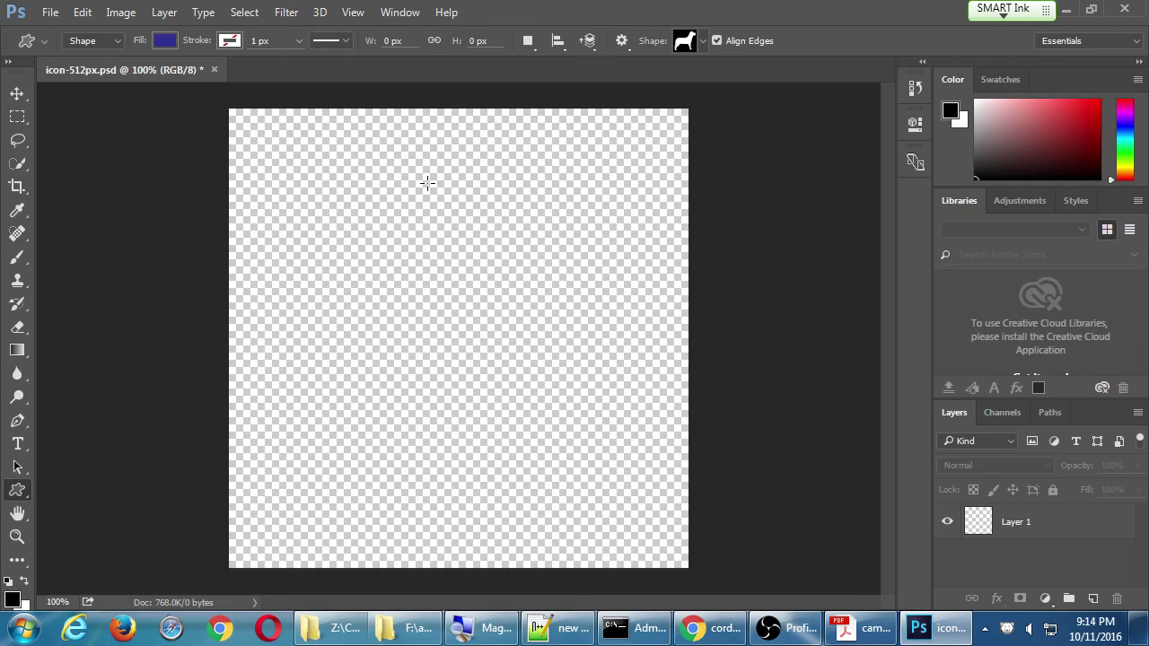
Undo a stray dog shape, draw a puzzle piece about 461 × 390 px, and save icon-512px.psd.
drag(320, 152, 589, 481)
key(ctrl+z)
click(703, 41)
click(629, 309)
drag(259, 167, 673, 517)
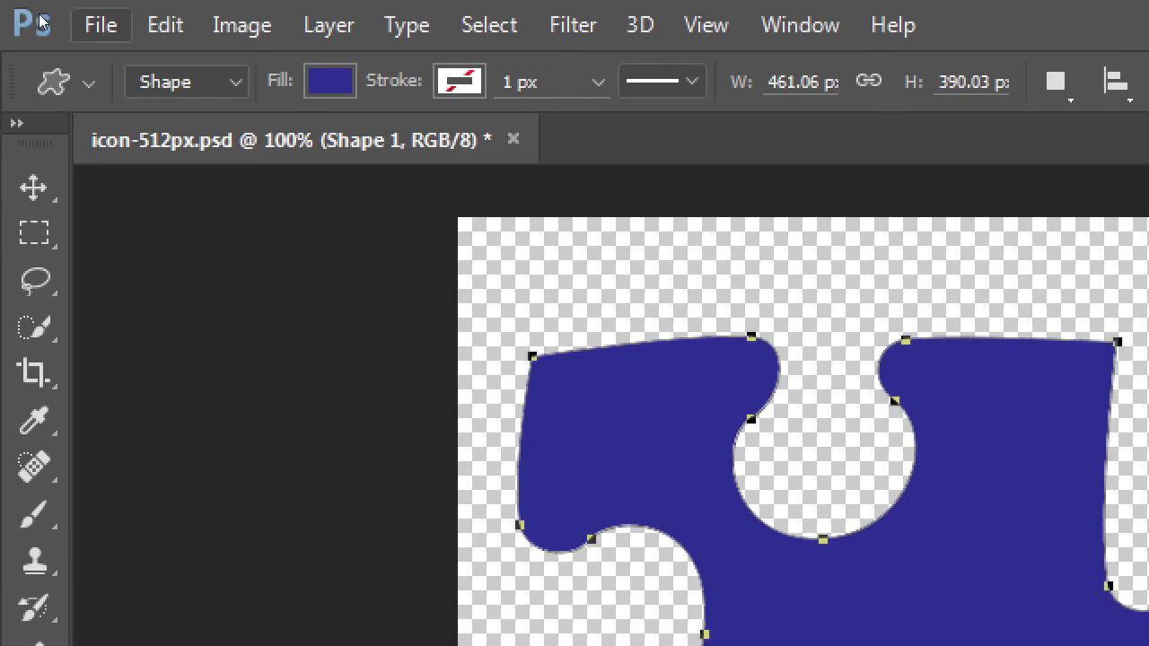
click(54, 10)
key(Return)
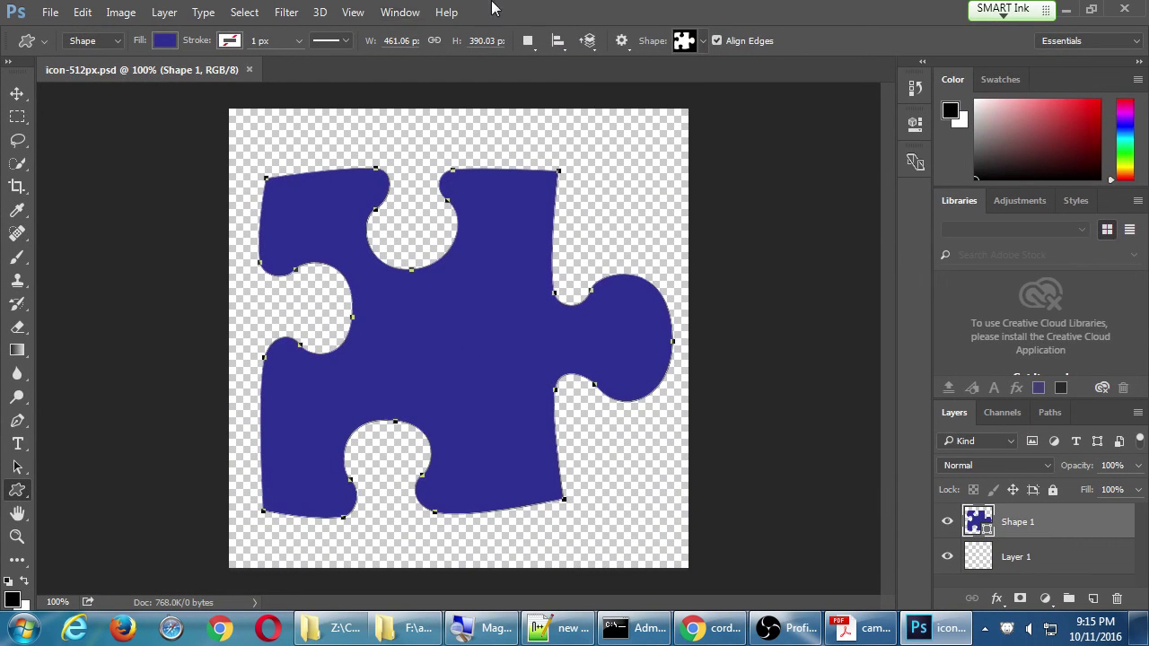
Minimize Photoshop with Win+D to reveal the Windows desktop.
key(super+d)
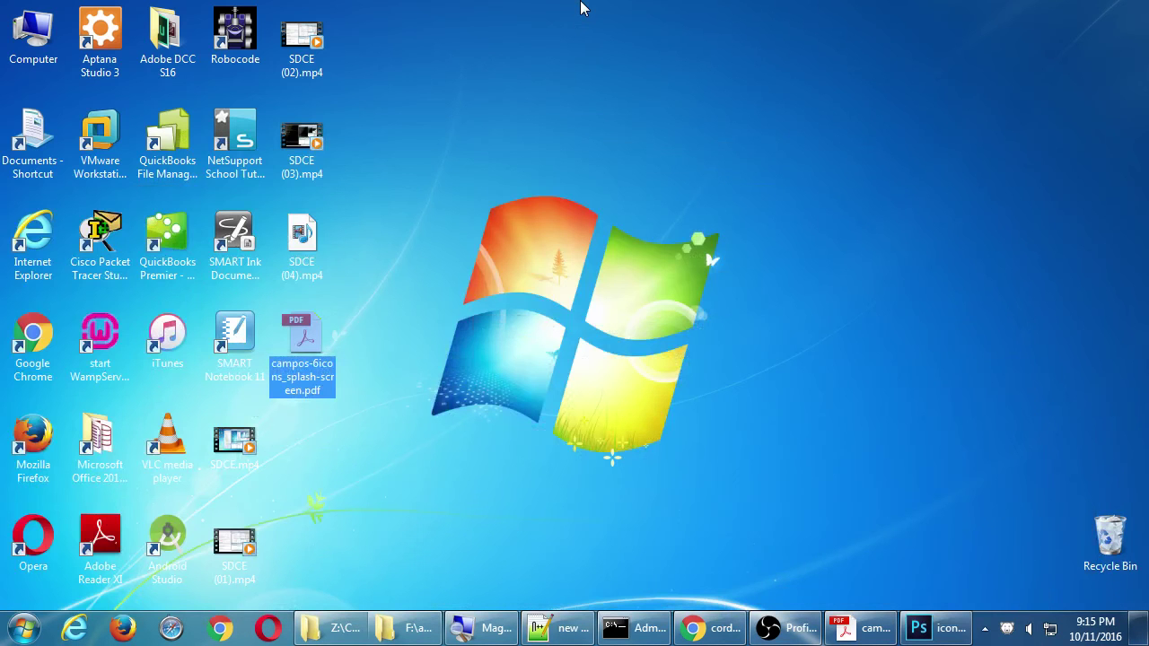